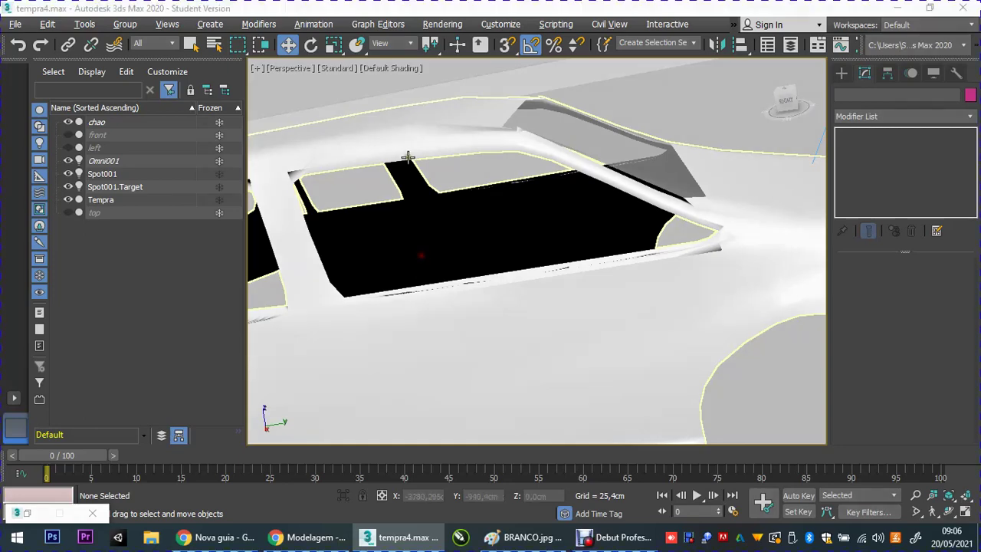
# Select the Tempra body, switch to Edge level, and pick two parallel roof-strip edges.
pyautogui.click(406, 157)
pyautogui.click(870, 171)
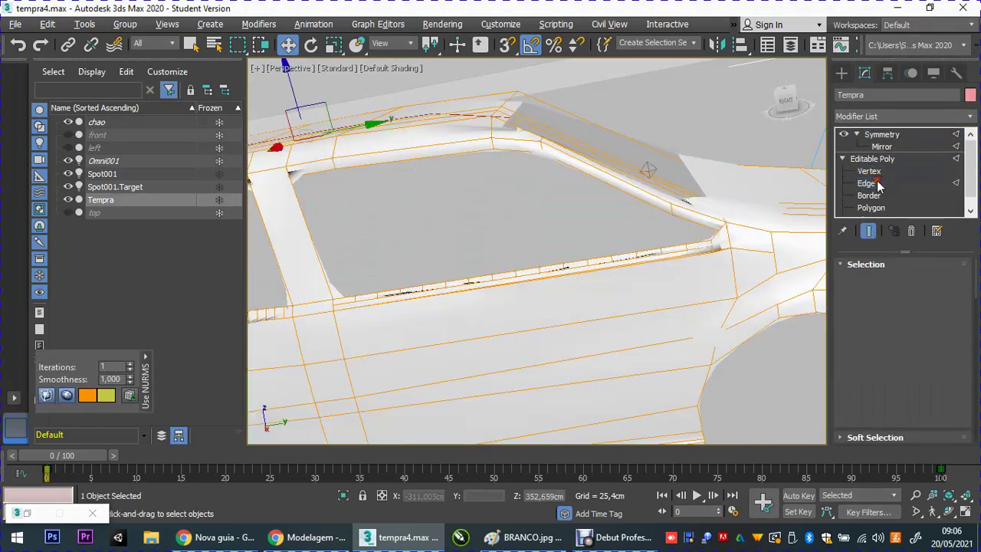
pyautogui.click(877, 183)
pyautogui.keyDown('alt'); pyautogui.moveTo(506, 223); pyautogui.dragTo(544, 201, button='middle'); pyautogui.keyUp('alt')
pyautogui.scroll(3, 505, 196)
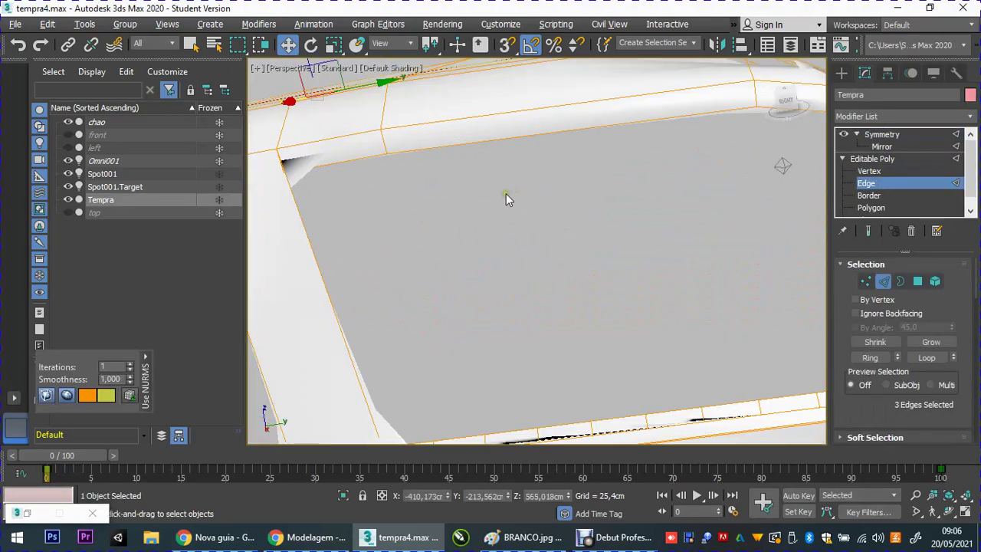
pyautogui.moveTo(484, 195)
pyautogui.keyDown('alt'); pyautogui.mouseDown(button='middle')
pyautogui.moveTo(435, 204)
pyautogui.moveTo(491, 197)
pyautogui.mouseUp(button='middle'); pyautogui.keyUp('alt')
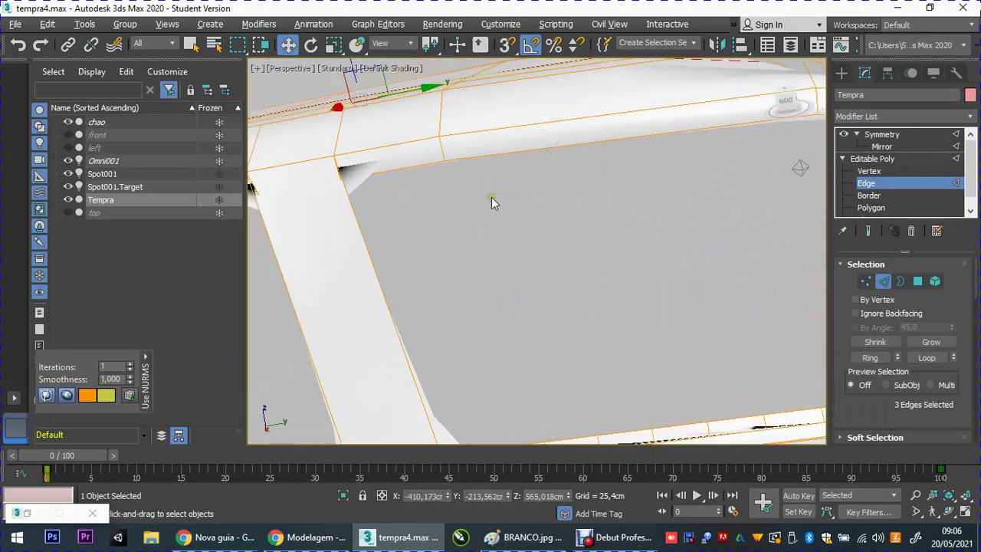
pyautogui.click(483, 151)
pyautogui.keyDown('ctrl'); pyautogui.click(487, 130); pyautogui.keyUp('ctrl')
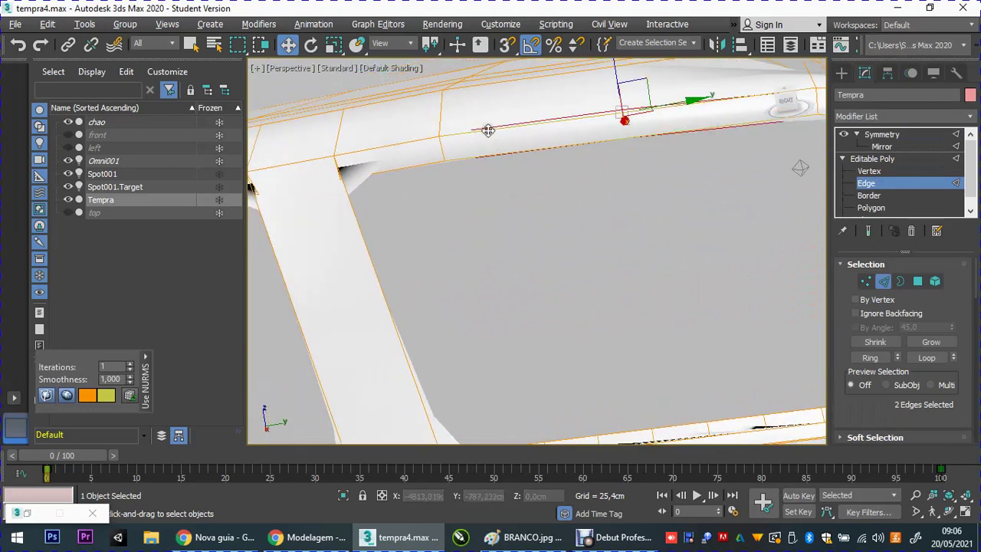
# Turn off the NURMS preview and connect the two edges with 5 segments.
pyautogui.rightClick(493, 142)
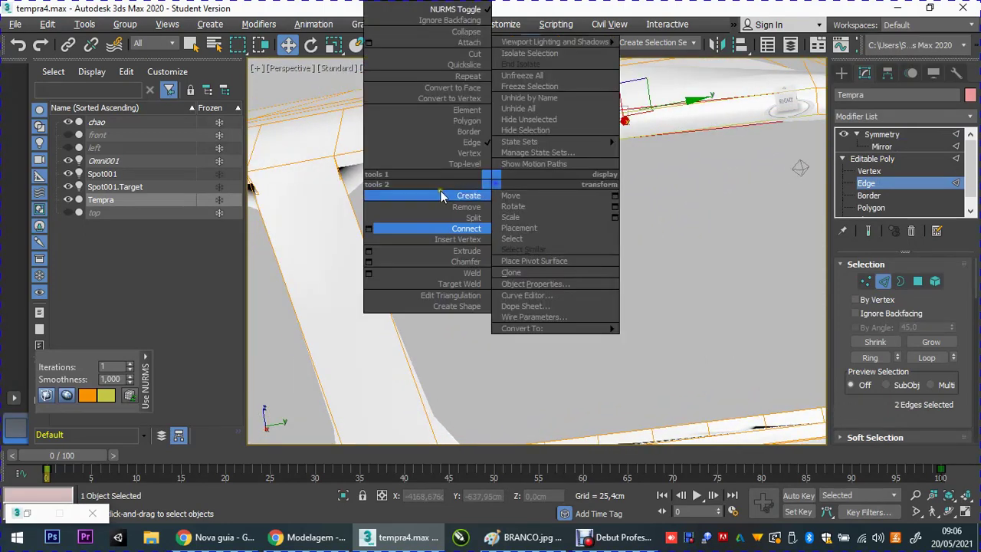
pyautogui.click(456, 9)
pyautogui.rightClick(510, 180)
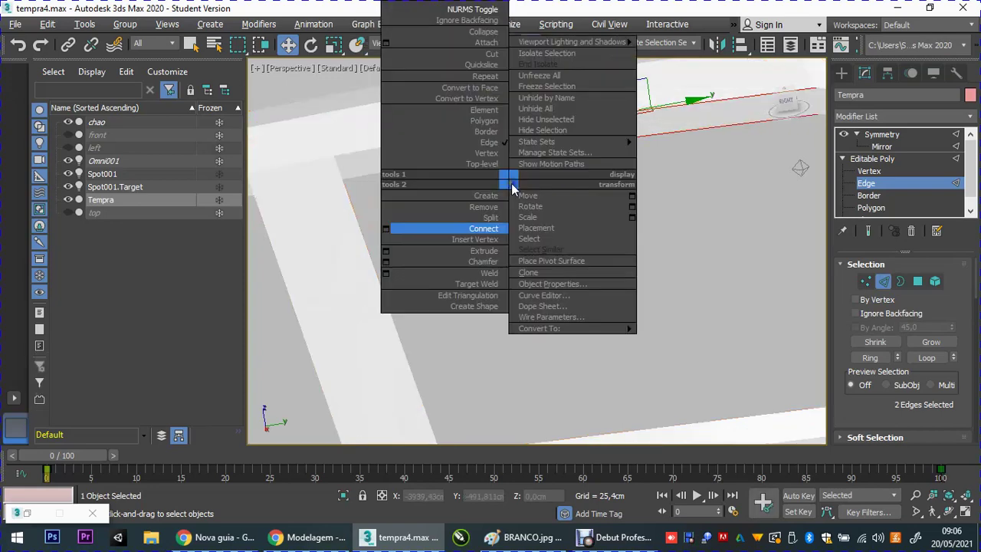
pyautogui.click(388, 230)
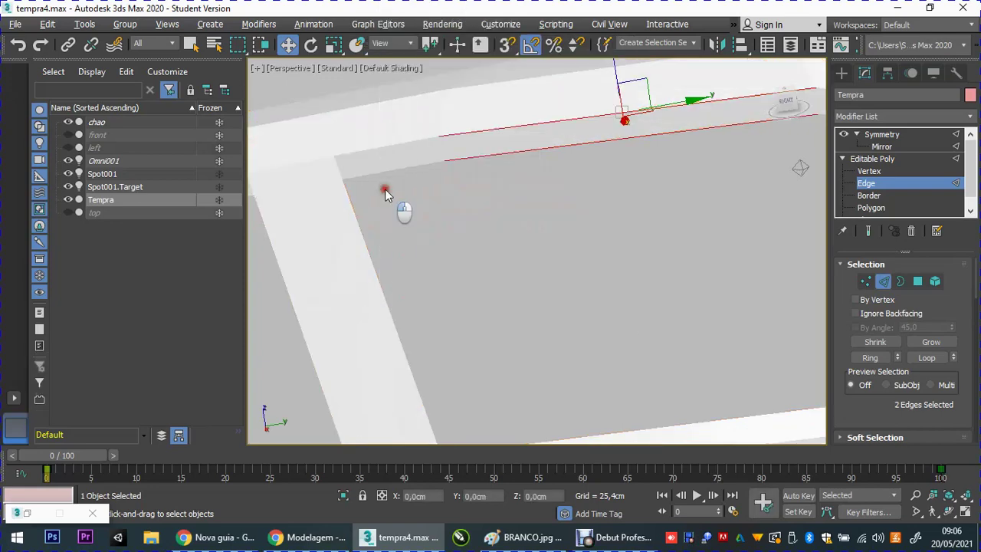
pyautogui.moveTo(543, 261); pyautogui.dragTo(506, 245)
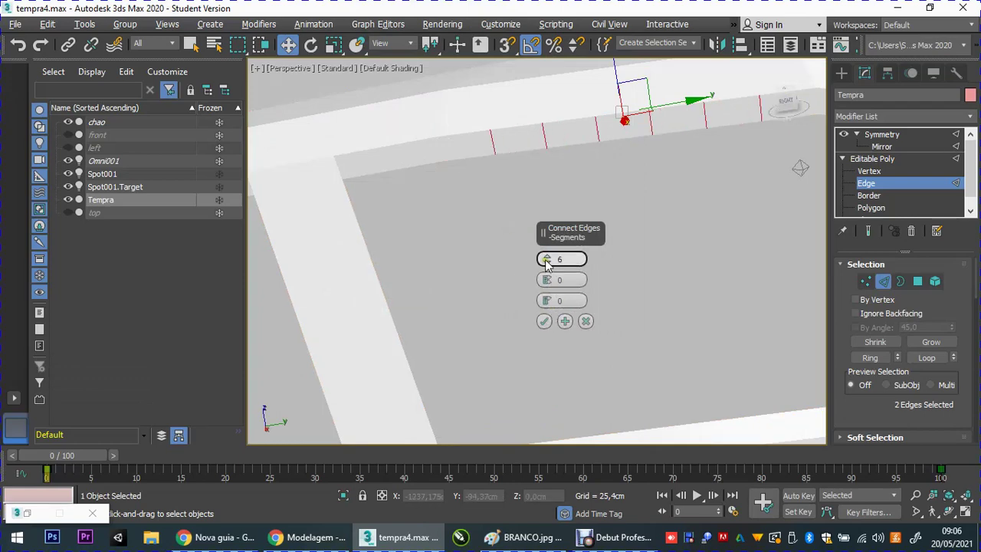
pyautogui.moveTo(544, 259); pyautogui.dragTo(543, 265)
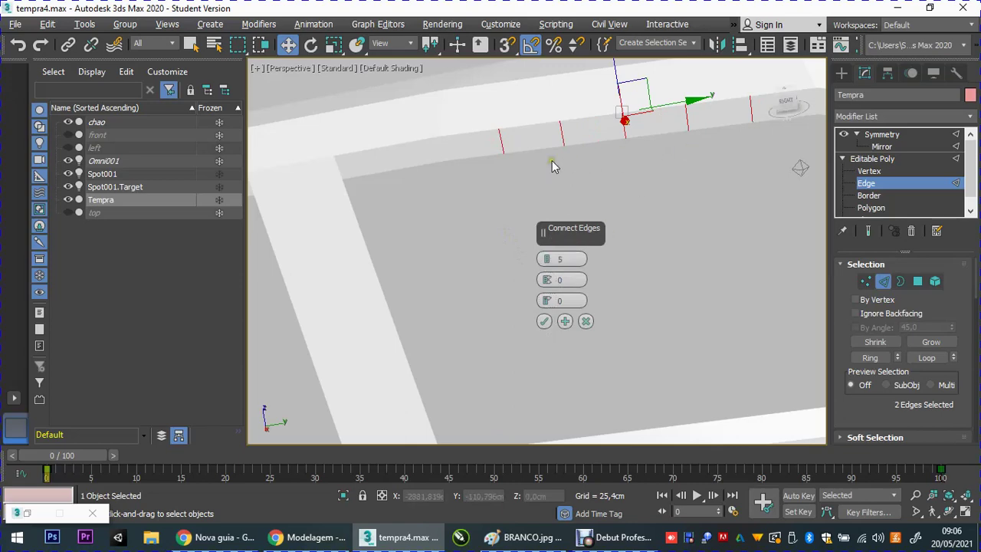
pyautogui.click(545, 322)
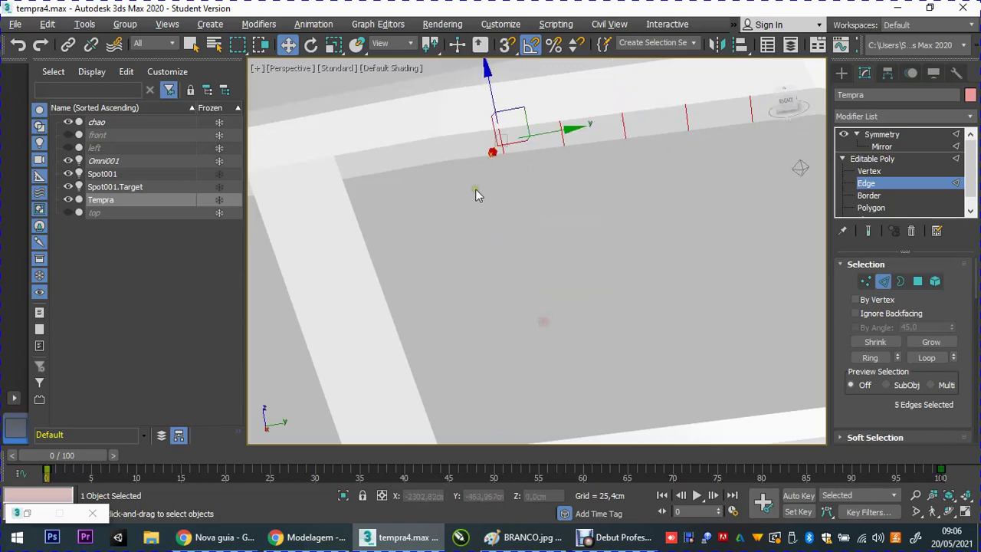
# Show Edged Faces and connect two edges near the roof frame corner with 2 segments.
pyautogui.press('F4')
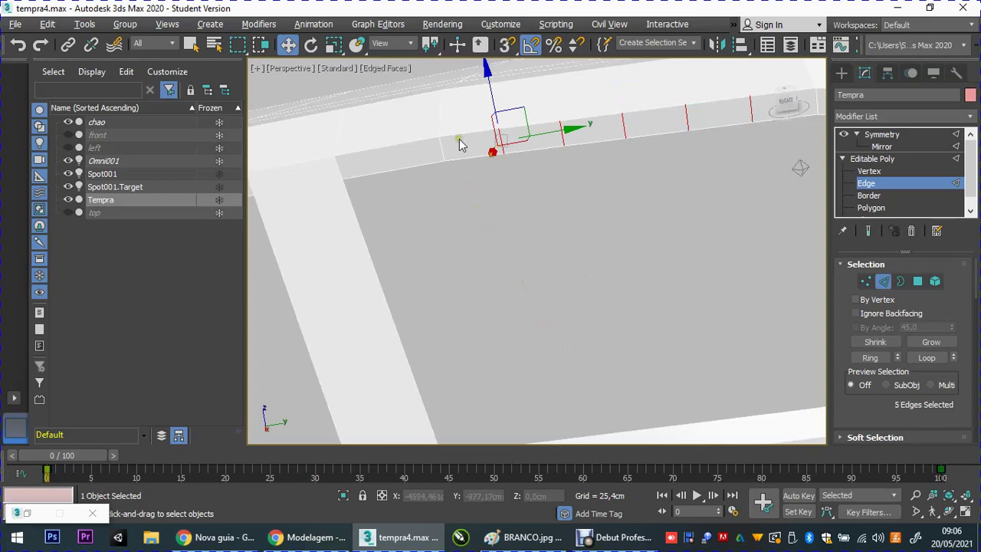
pyautogui.click(409, 145)
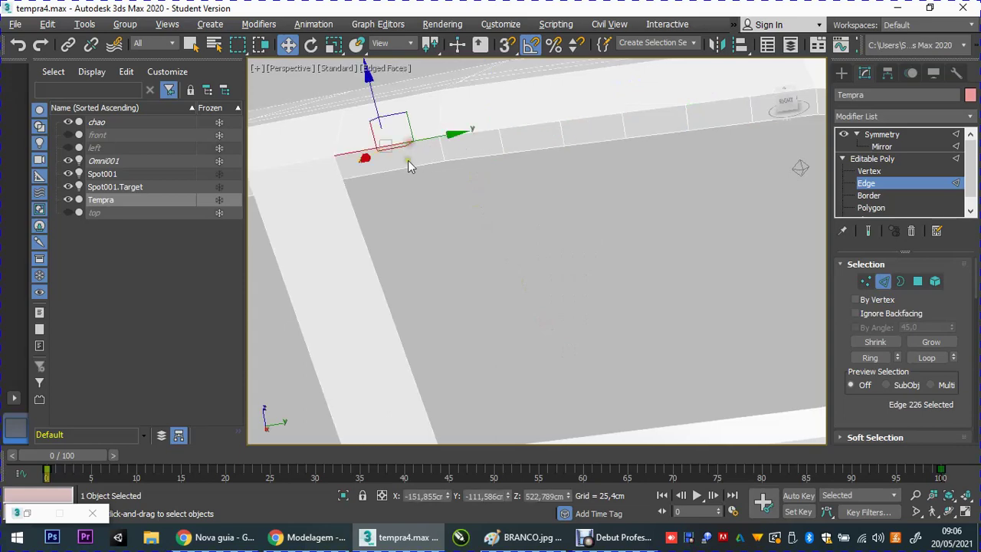
pyautogui.keyDown('ctrl'); pyautogui.click(412, 168); pyautogui.keyUp('ctrl')
pyautogui.rightClick(416, 158)
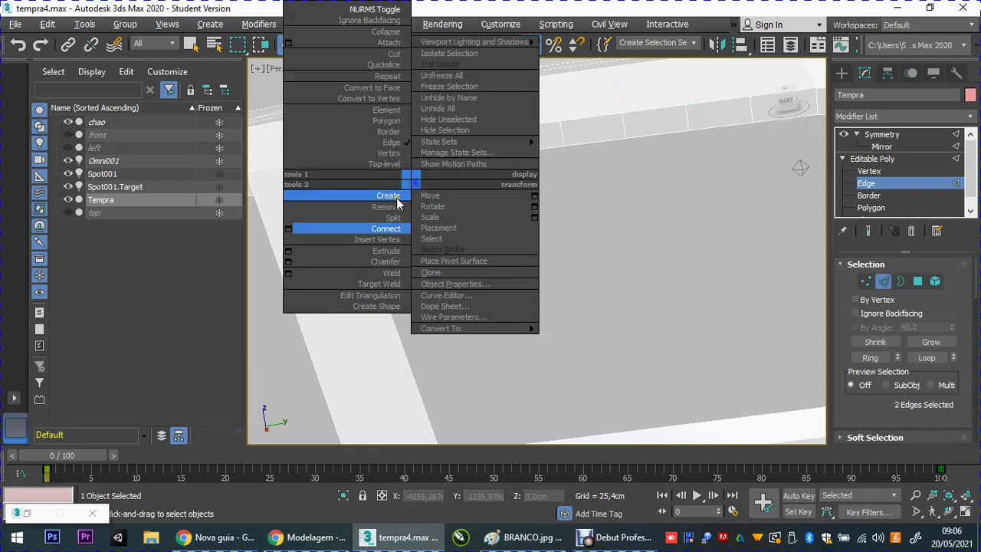
pyautogui.click(288, 227)
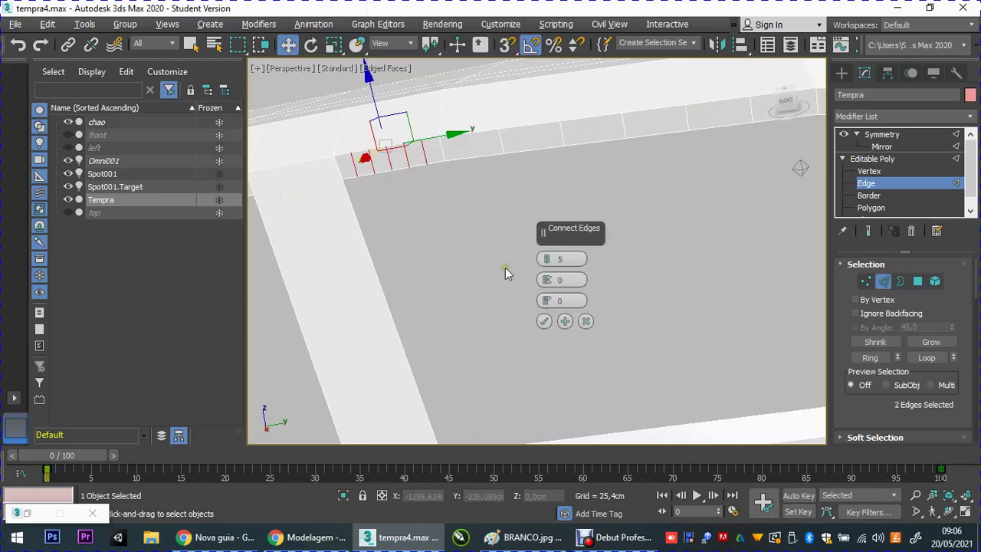
pyautogui.click(543, 263)
pyautogui.click(543, 264)
pyautogui.click(544, 264)
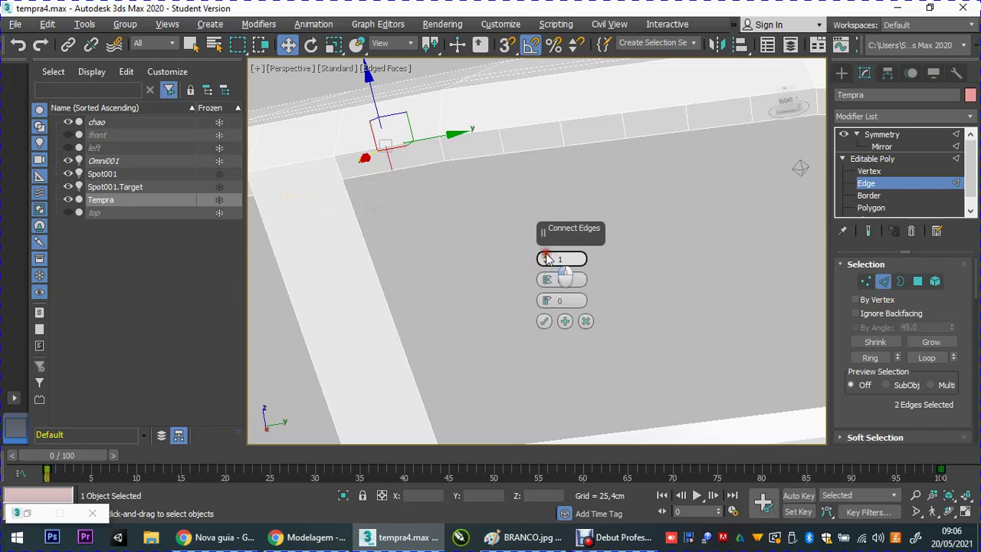
pyautogui.click(543, 321)
pyautogui.scroll(-5, 527, 279)
pyautogui.scroll(5, 432, 265)
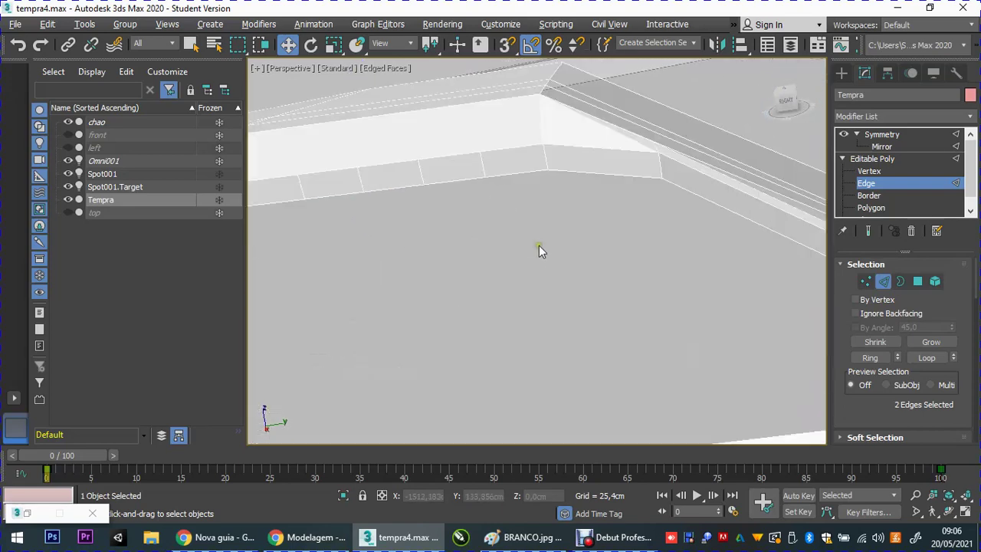
pyautogui.scroll(2, 477, 234)
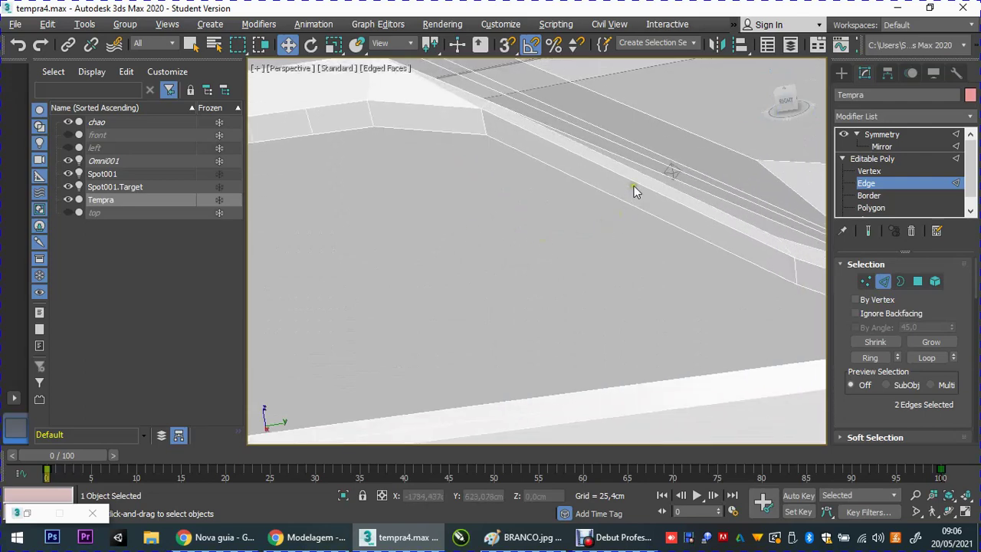
# Connect two parallel roof-strip edges with new crossing edges.
pyautogui.click(635, 188)
pyautogui.keyDown('ctrl'); pyautogui.click(657, 226); pyautogui.keyUp('ctrl')
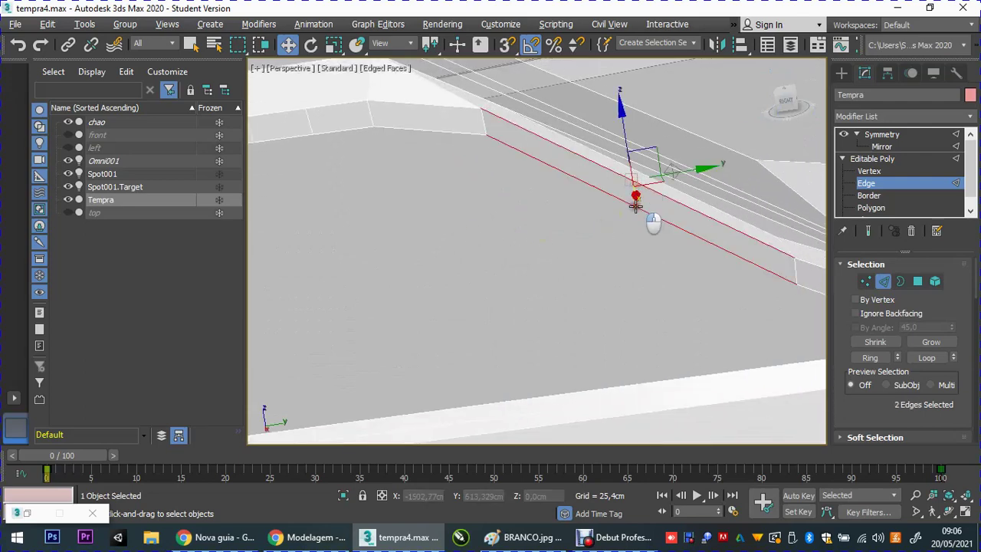
pyautogui.rightClick(557, 178)
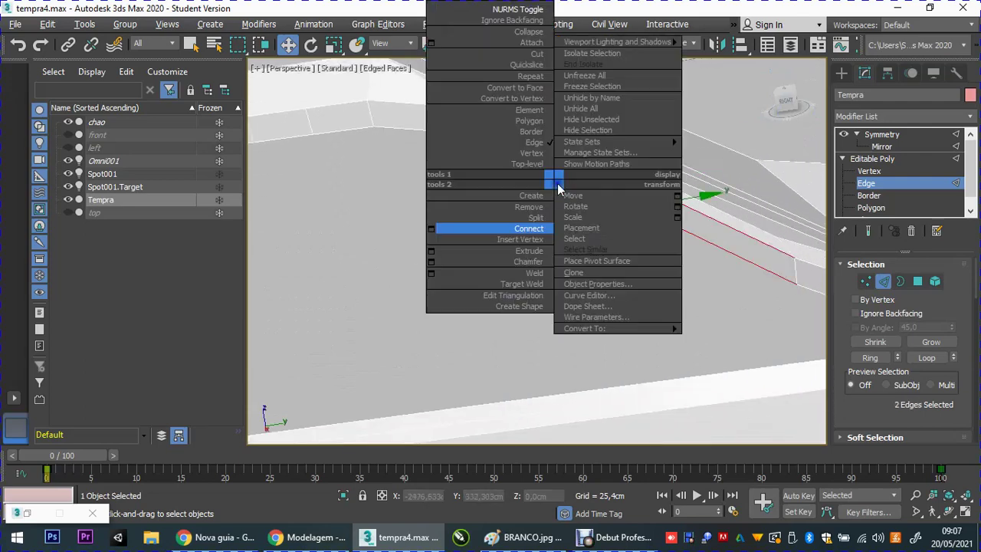
pyautogui.click(430, 229)
pyautogui.click(545, 301)
# Connect two edges on the window pillar strip with 2 segments.
pyautogui.moveTo(543, 322); pyautogui.dragTo(441, 238, button='middle')
pyautogui.click(443, 203)
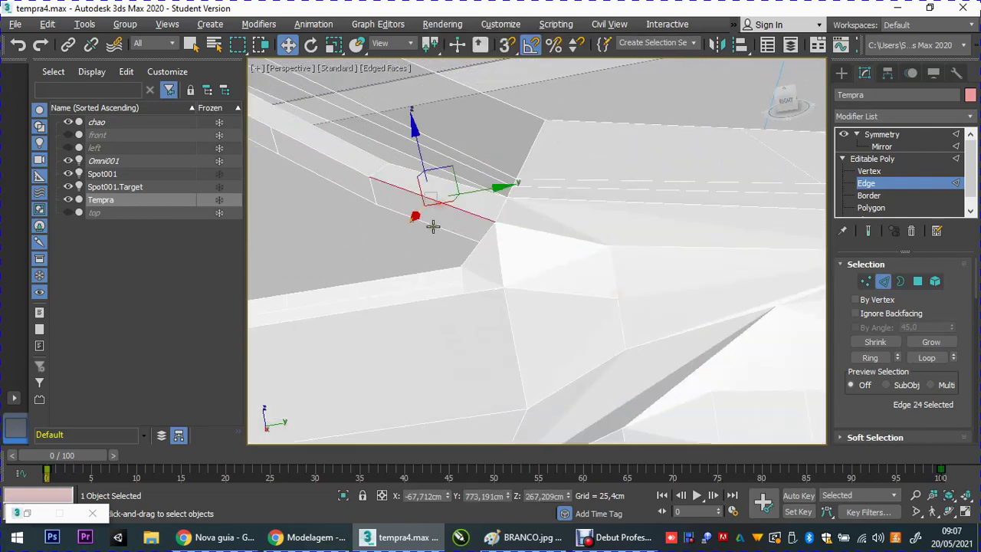
pyautogui.keyDown('ctrl'); pyautogui.click(433, 226); pyautogui.keyUp('ctrl')
pyautogui.rightClick(440, 210)
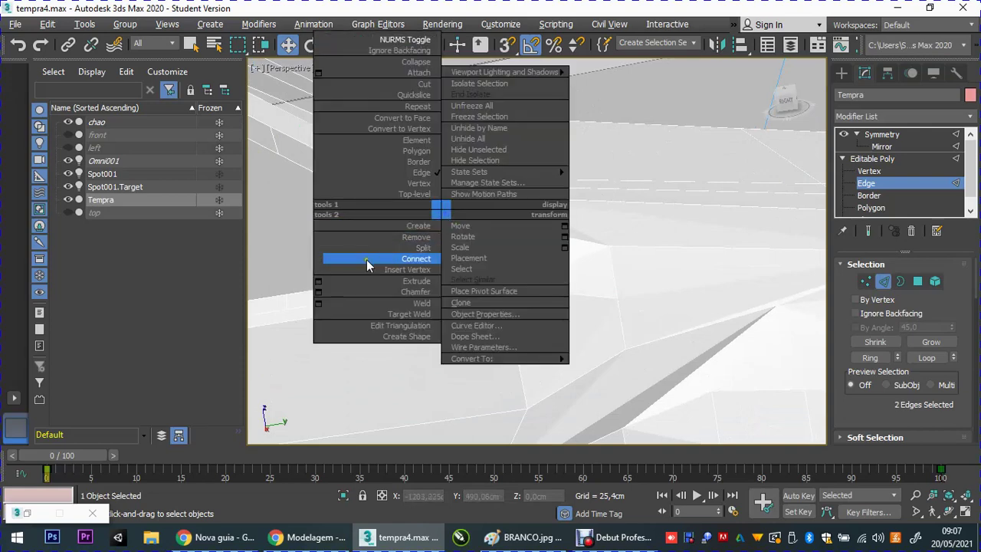
pyautogui.click(321, 259)
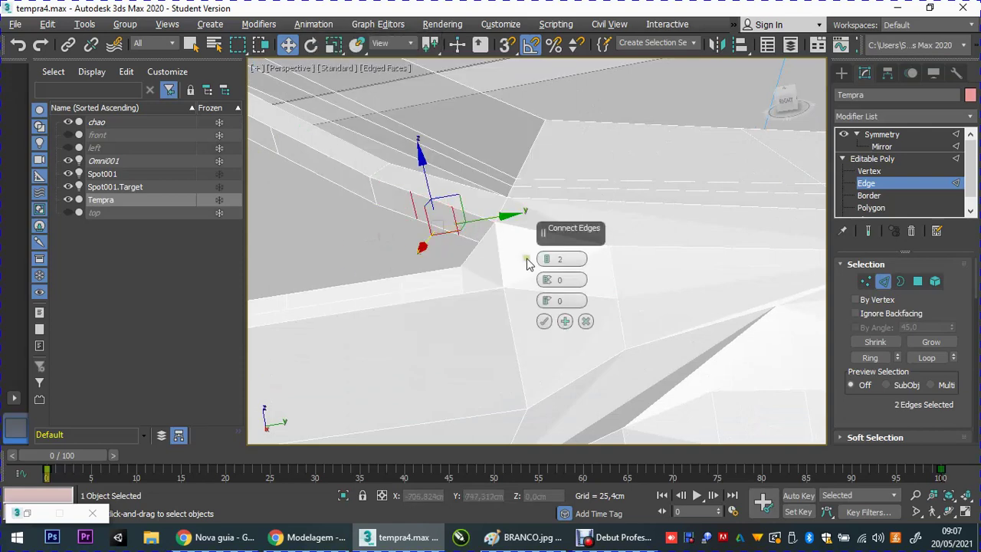
pyautogui.click(544, 263)
pyautogui.click(544, 321)
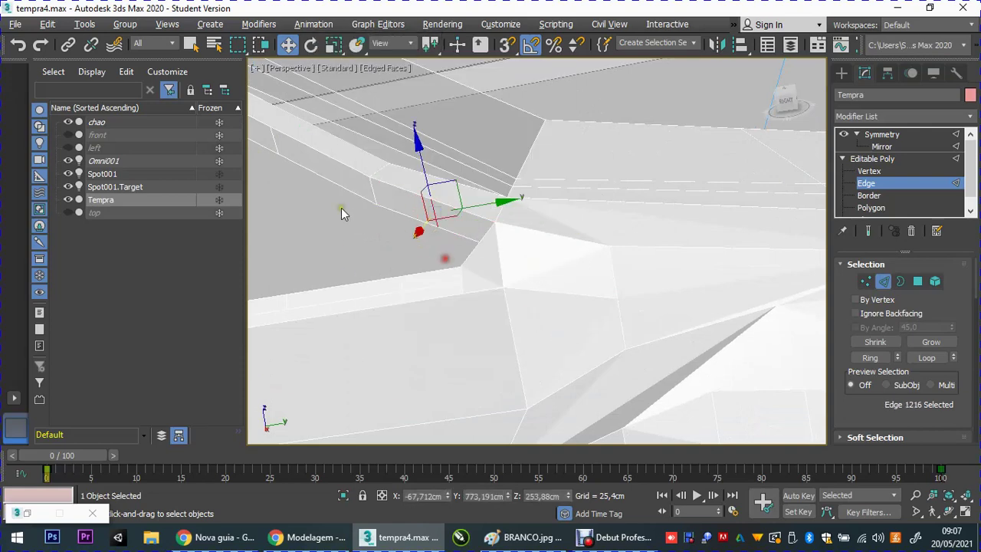
pyautogui.moveTo(341, 208)
pyautogui.mouseDown(button='middle')
pyautogui.moveTo(481, 222)
pyautogui.moveTo(479, 214)
pyautogui.mouseUp(button='middle')
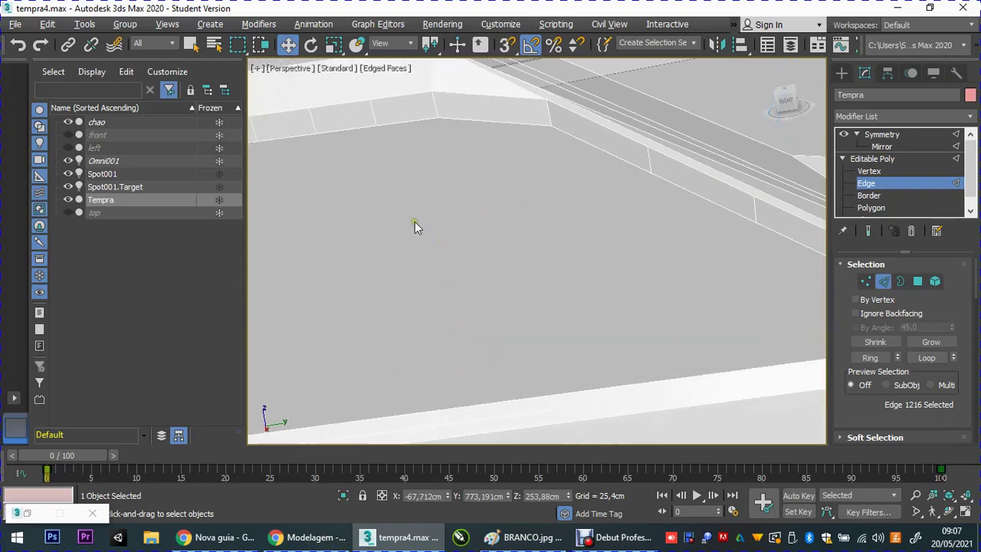
# Assign the black 09 - Default material to the Tempra body from the Material Editor.
pyautogui.press('m')
pyautogui.click(389, 185)
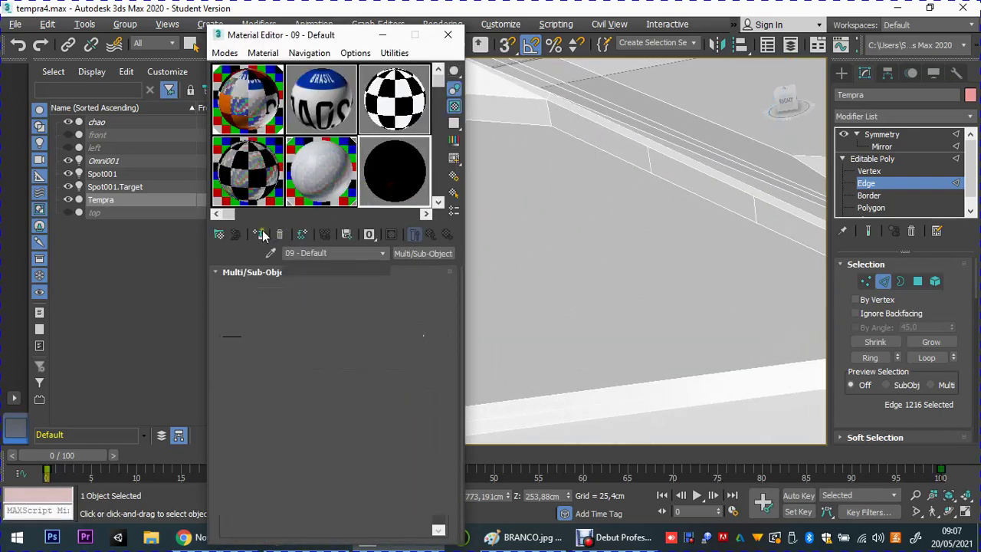
pyautogui.click(263, 235)
pyautogui.click(448, 34)
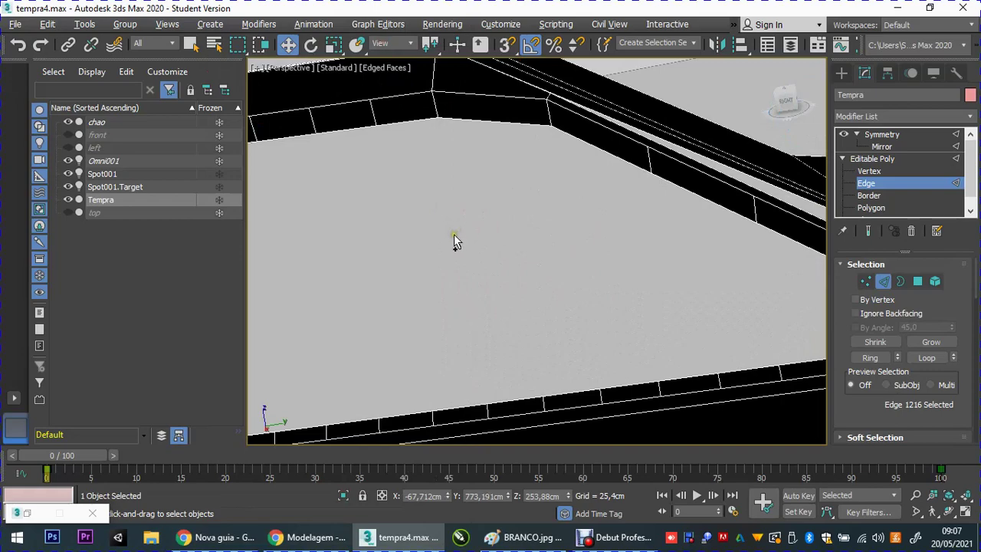
pyautogui.hotkey('ctrl', 'r')
pyautogui.moveTo(454, 265)
pyautogui.mouseDown()
pyautogui.moveTo(501, 180)
pyautogui.moveTo(499, 202)
pyautogui.moveTo(562, 212)
pyautogui.moveTo(541, 210)
pyautogui.mouseUp()
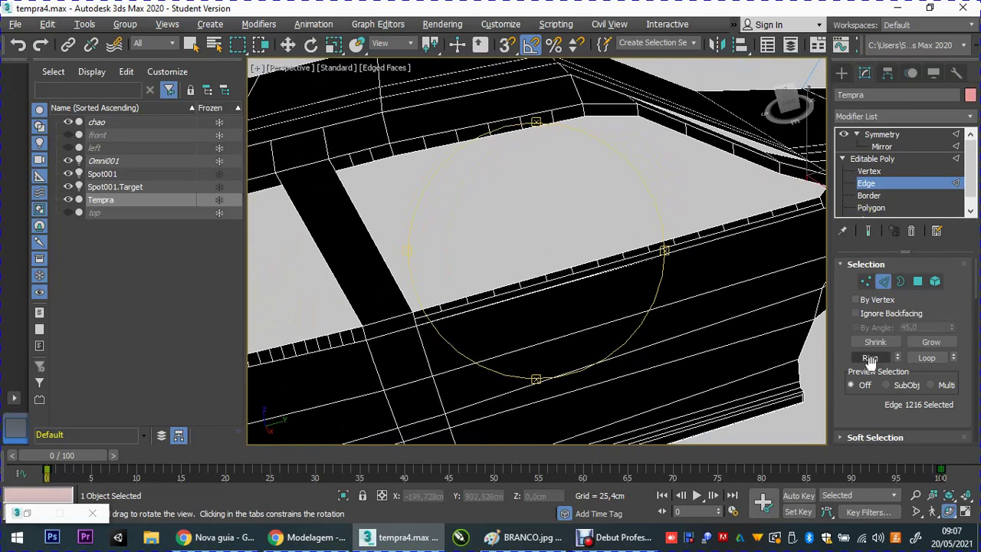
pyautogui.scroll(-3, 869, 376)
pyautogui.scroll(-1, 865, 395)
# Bridge the first pairs of border edges across the window opening gap.
pyautogui.click(868, 438)
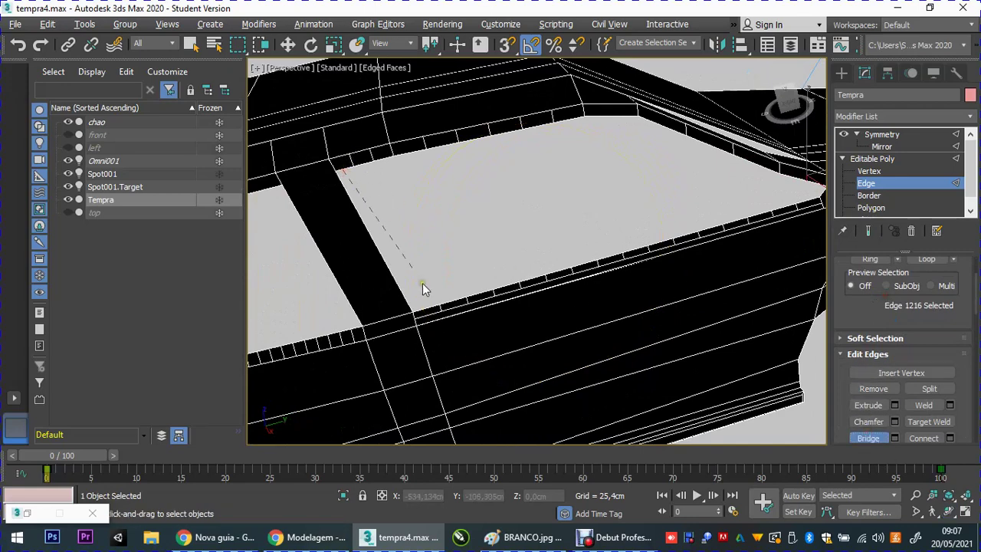
pyautogui.click(439, 310)
pyautogui.click(369, 162)
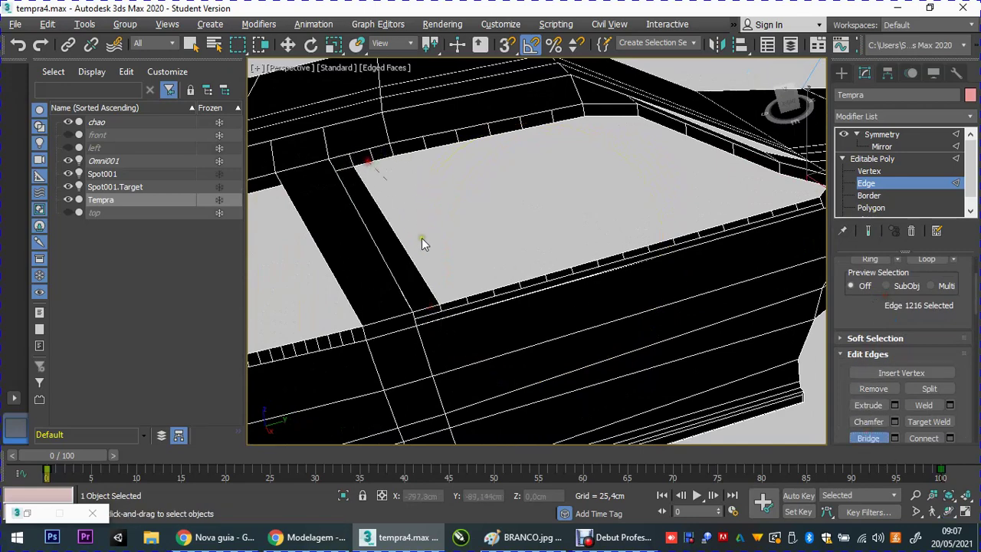
pyautogui.click(460, 295)
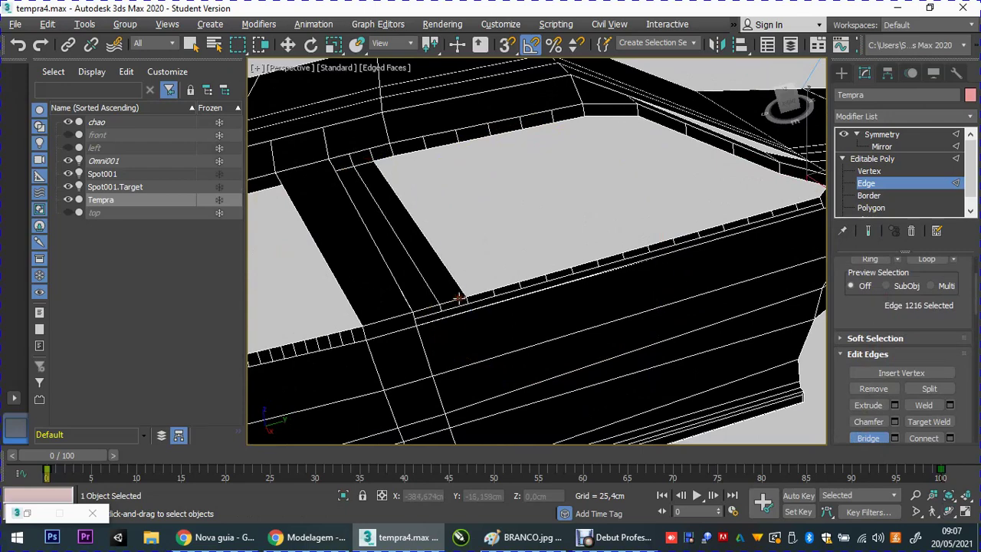
pyautogui.click(387, 159)
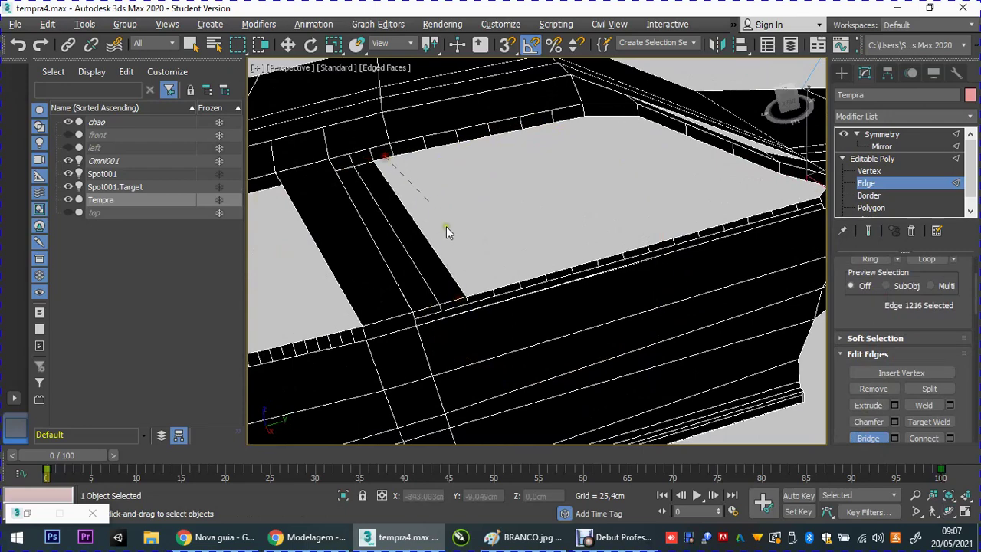
pyautogui.click(477, 294)
pyautogui.click(500, 282)
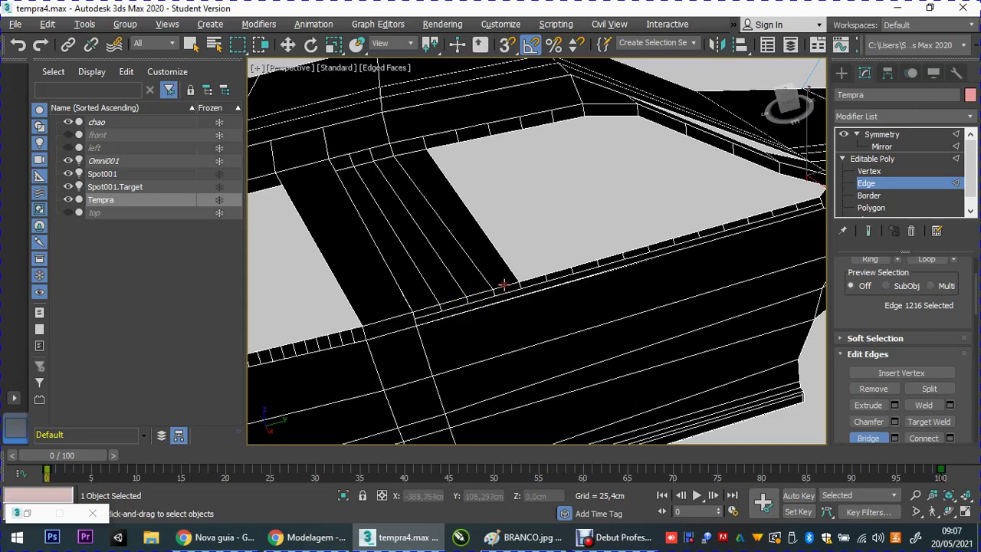
pyautogui.click(446, 144)
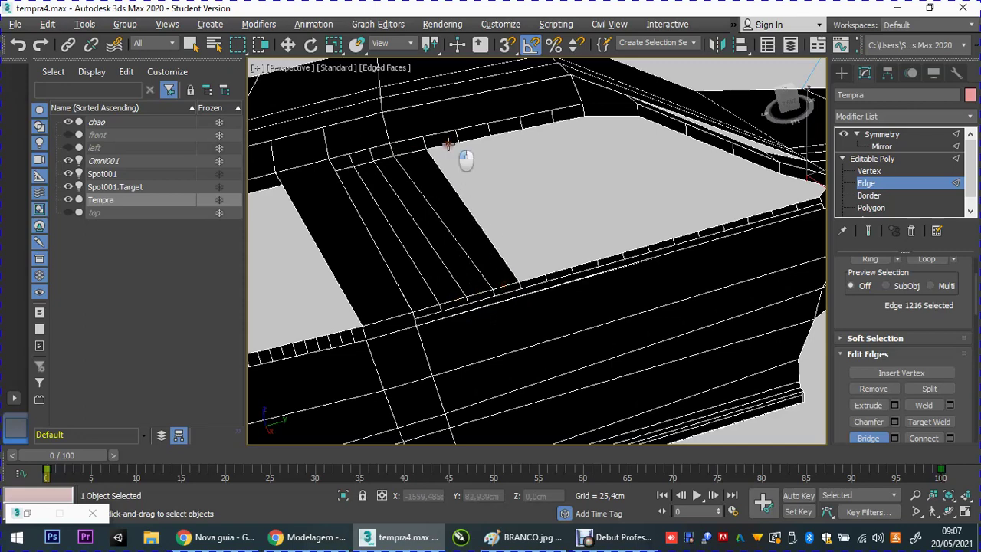
pyautogui.click(536, 274)
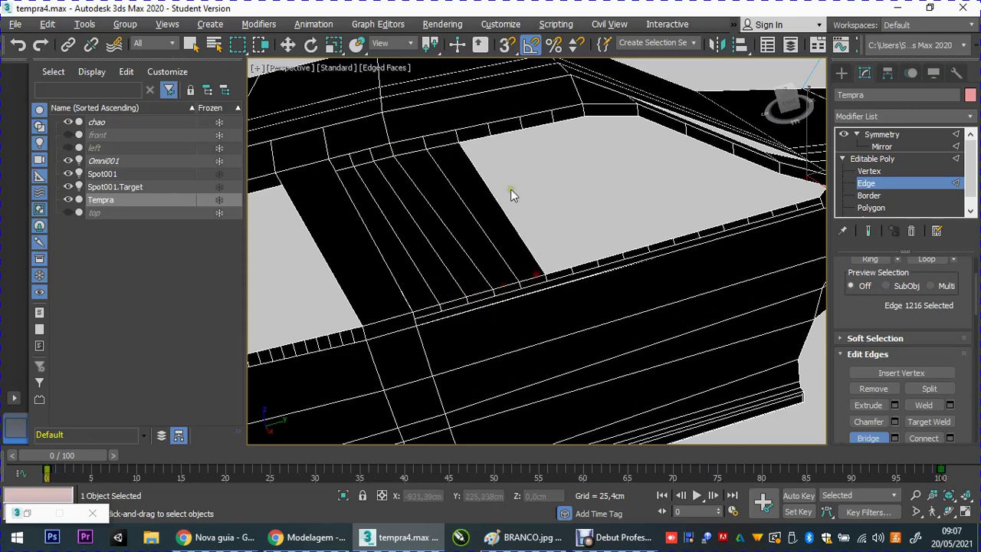
# Bridge the remaining strips along the gap toward the corner.
pyautogui.click(573, 282)
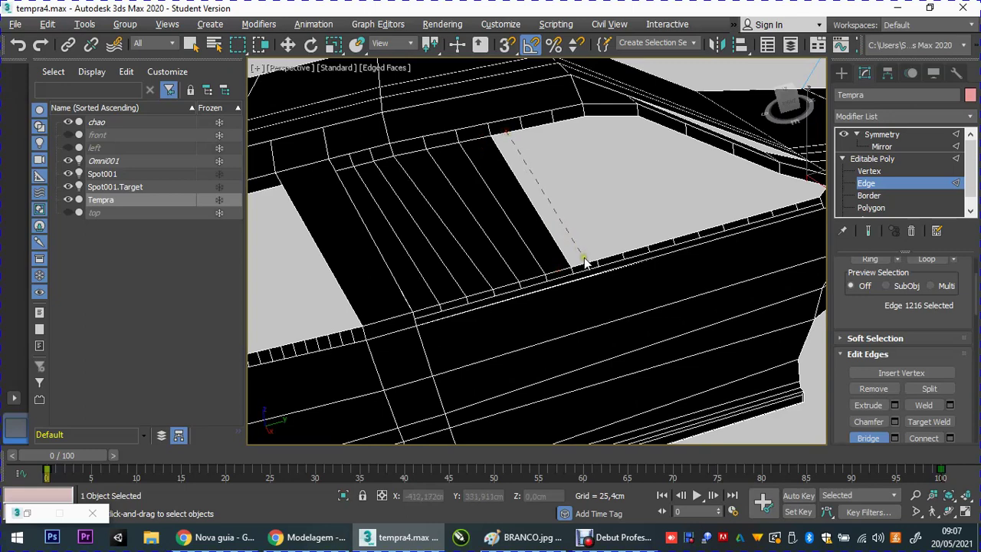
pyautogui.click(584, 261)
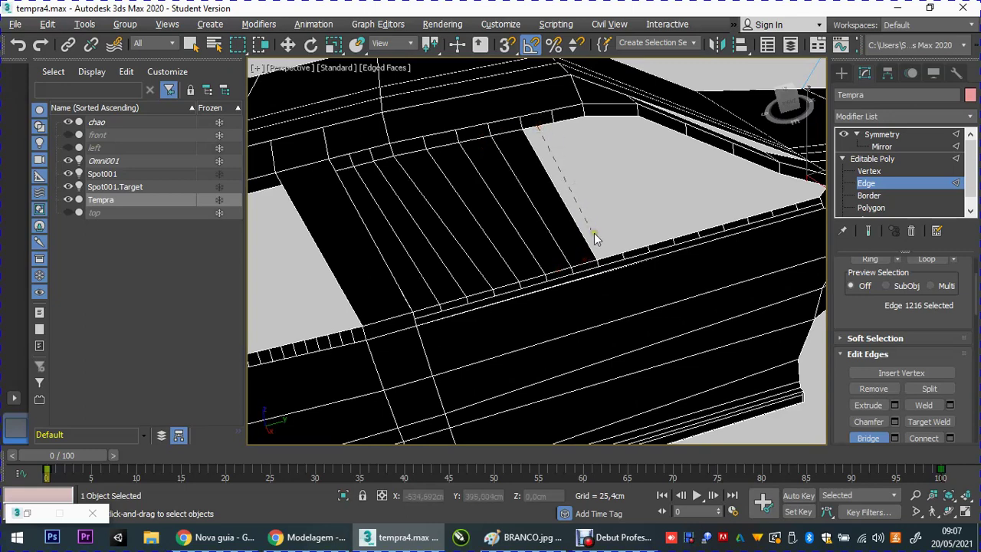
pyautogui.click(609, 253)
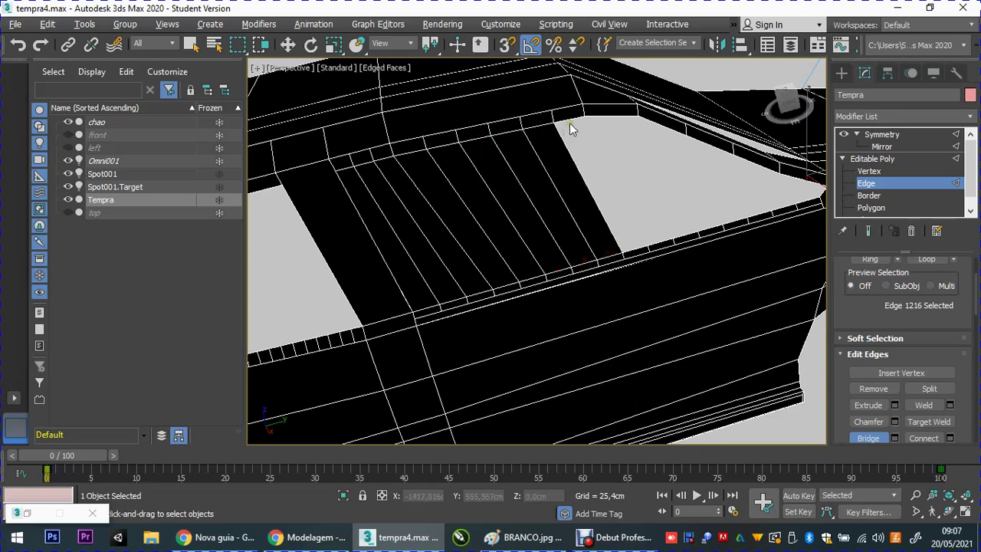
pyautogui.click(638, 243)
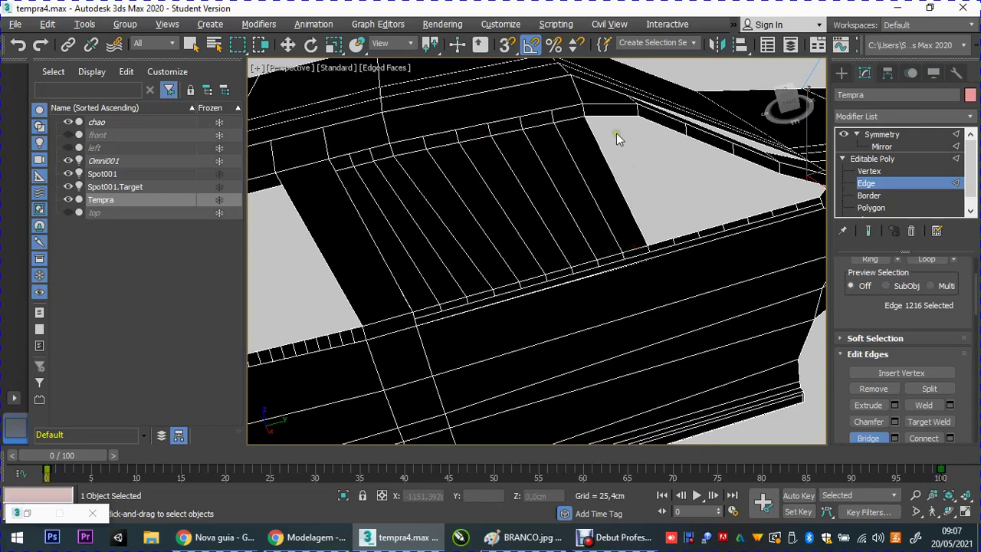
pyautogui.click(614, 119)
pyautogui.click(655, 235)
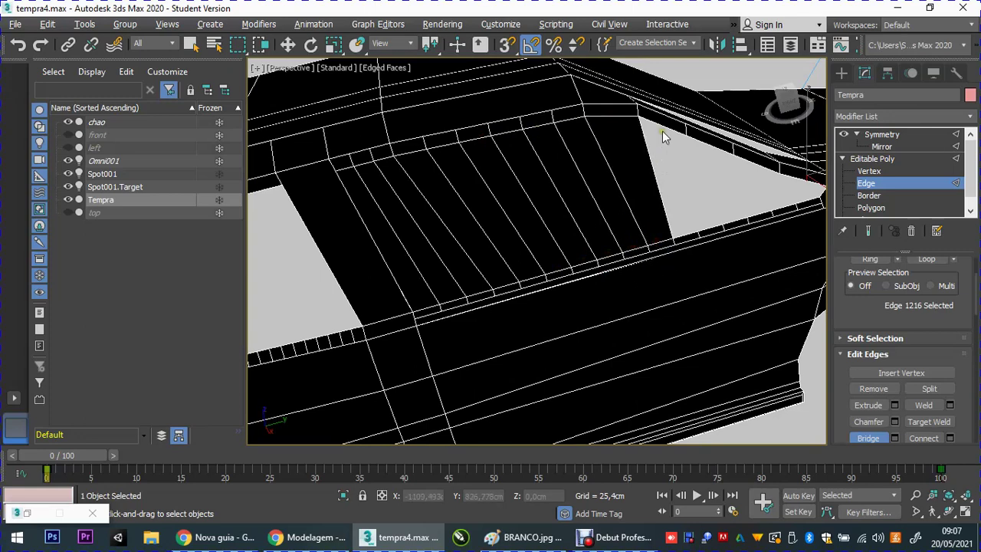
pyautogui.click(663, 131)
pyautogui.click(683, 234)
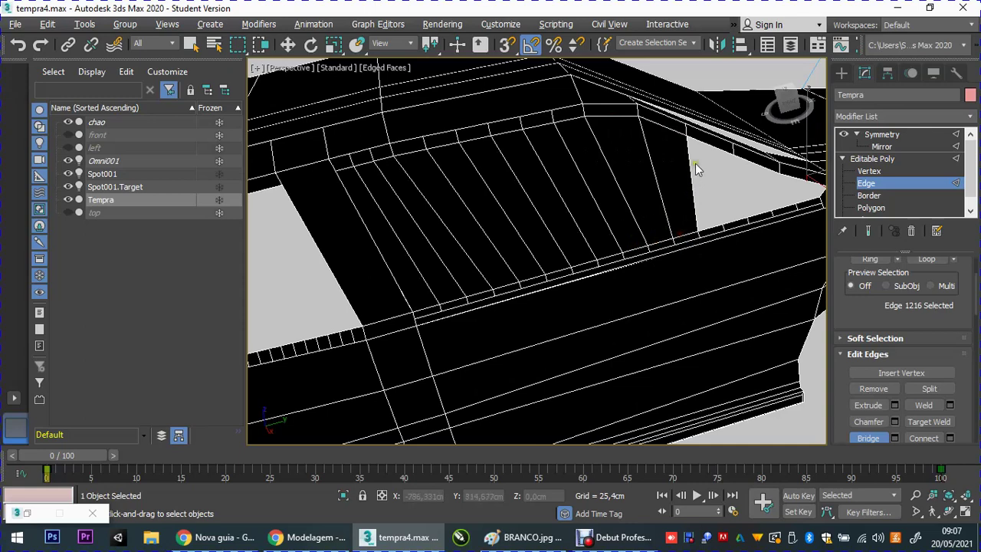
pyautogui.click(709, 218)
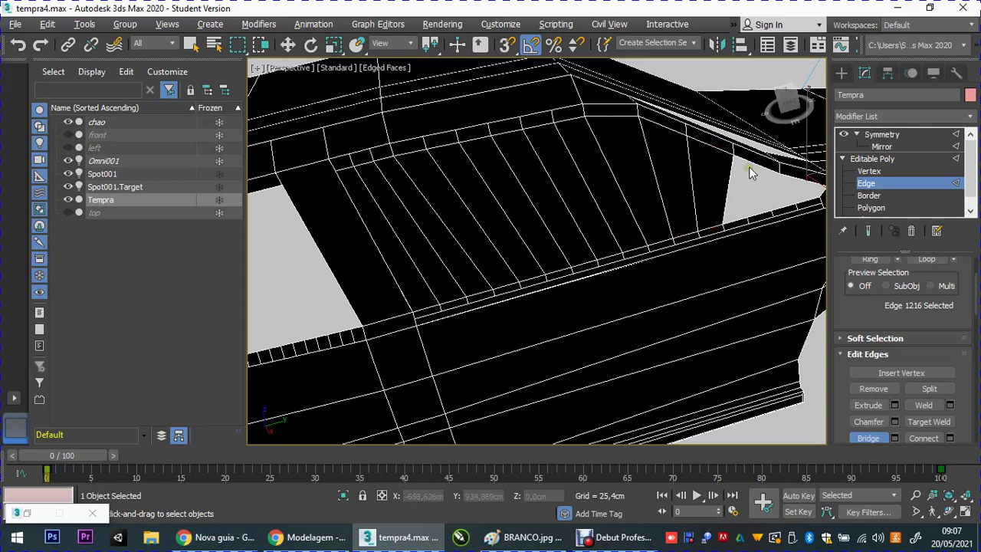
pyautogui.click(736, 217)
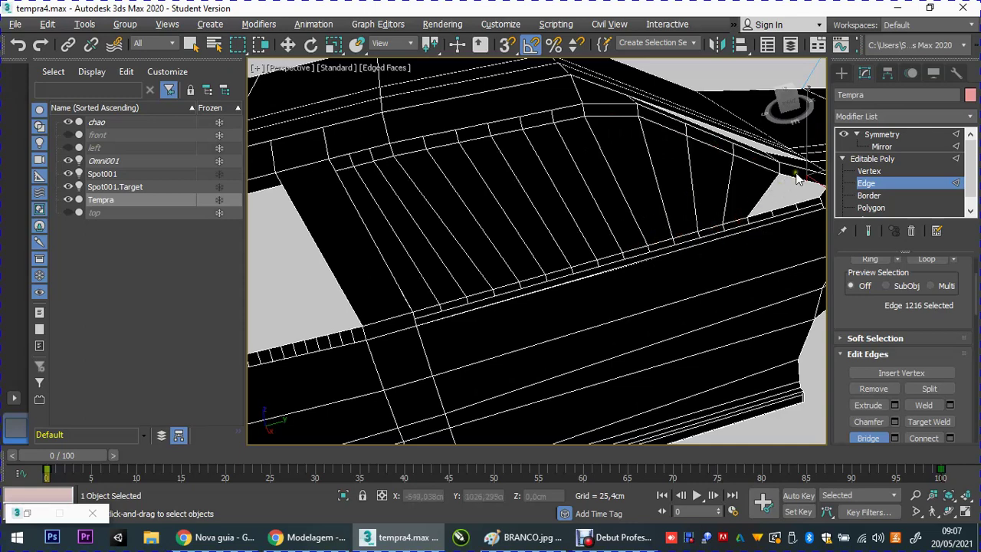
# Bridge near the pillar corner, move a corner edge, and undo the last bridge.
pyautogui.moveTo(764, 193)
pyautogui.mouseDown(button='middle')
pyautogui.moveTo(692, 176)
pyautogui.moveTo(721, 181)
pyautogui.mouseUp(button='middle')
pyautogui.click(722, 200)
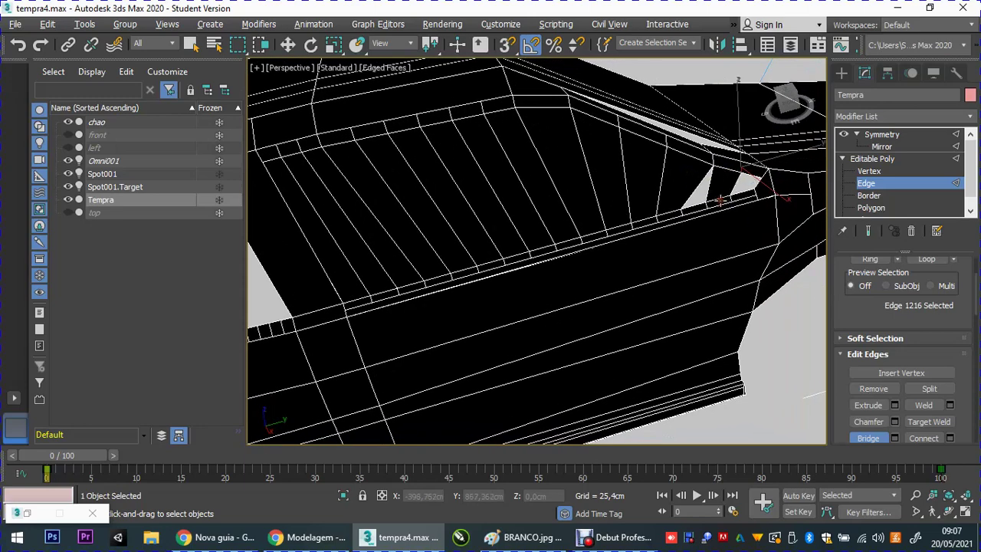
pyautogui.scroll(2, 720, 191)
pyautogui.scroll(1, 614, 153)
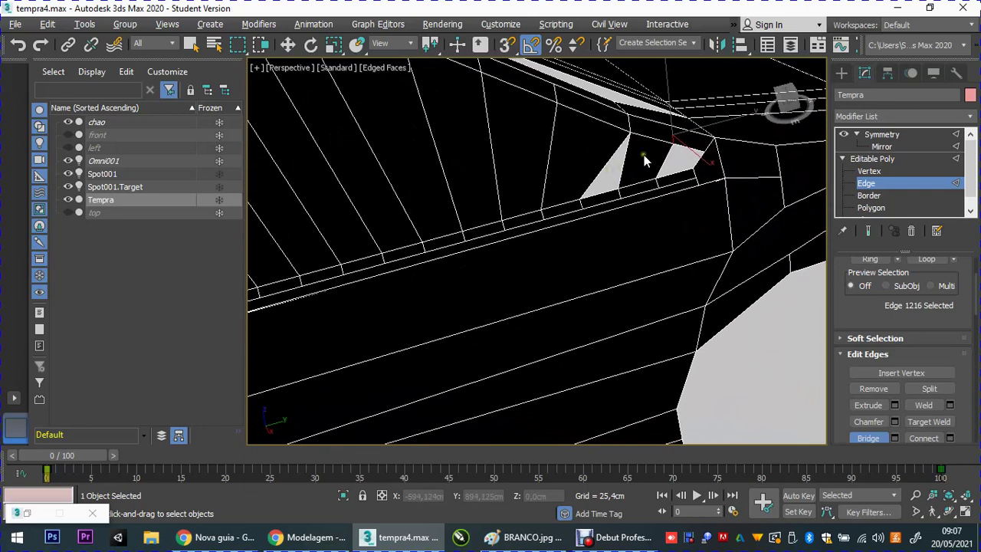
pyautogui.click(646, 159)
pyautogui.click(866, 184)
pyautogui.press('w')
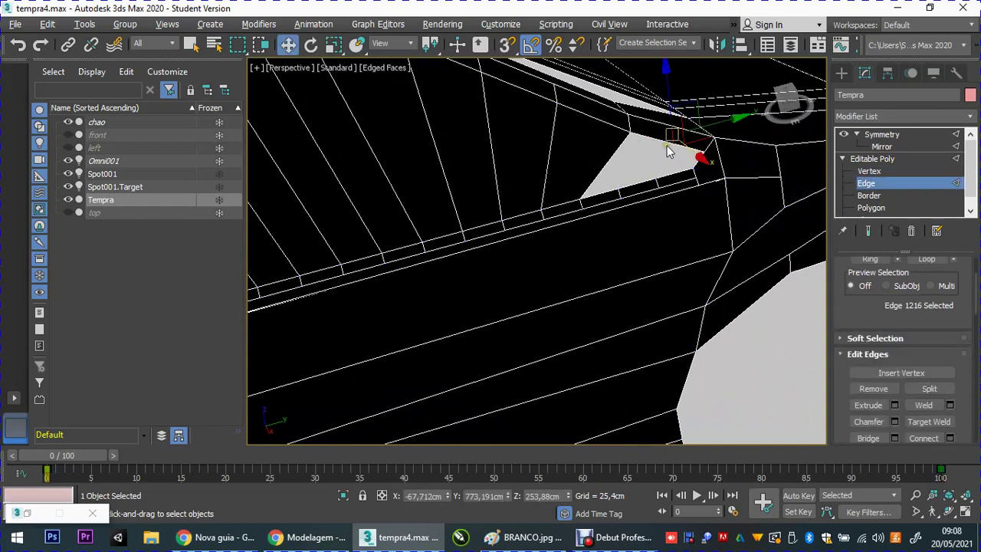
pyautogui.moveTo(701, 150); pyautogui.dragTo(651, 141, button='middle')
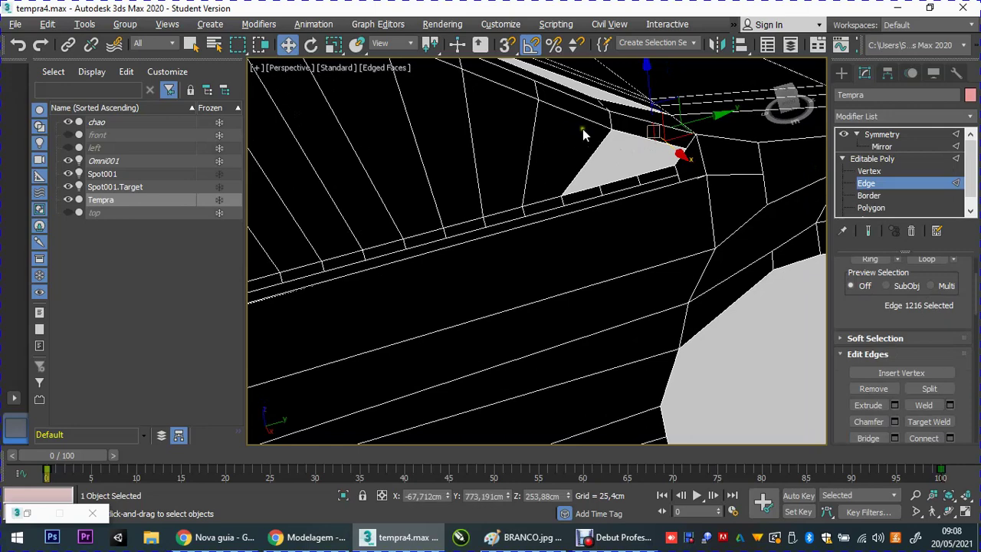
pyautogui.click(607, 132)
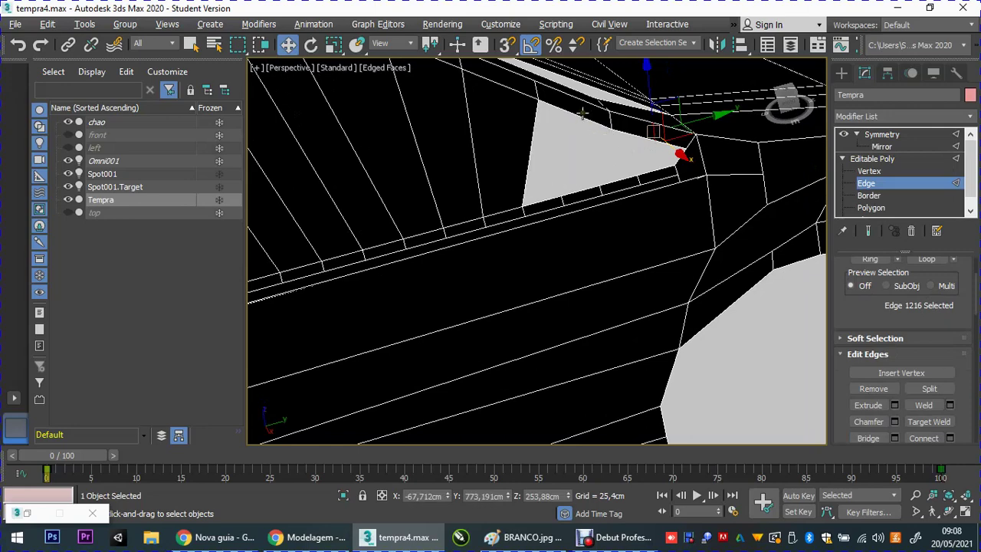
# Connect two edges on the gap's upper border with a new edge.
pyautogui.click(583, 115)
pyautogui.keyDown('ctrl'); pyautogui.click(572, 98); pyautogui.keyUp('ctrl')
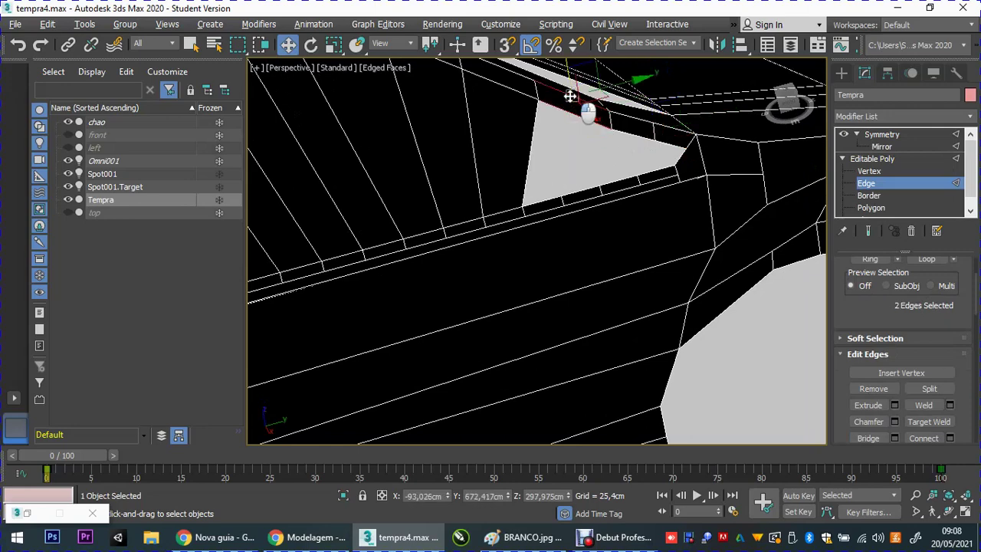
pyautogui.rightClick(547, 180)
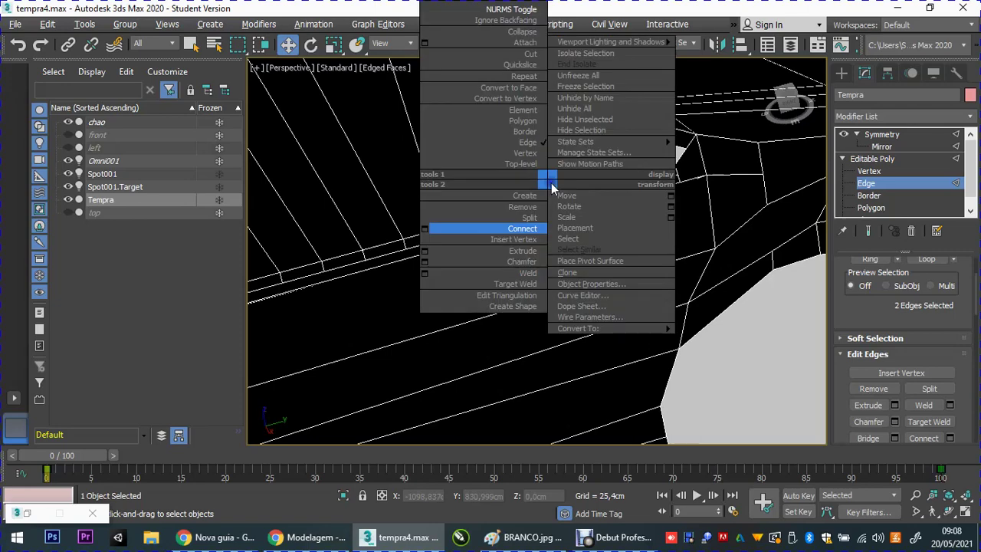
pyautogui.click(457, 229)
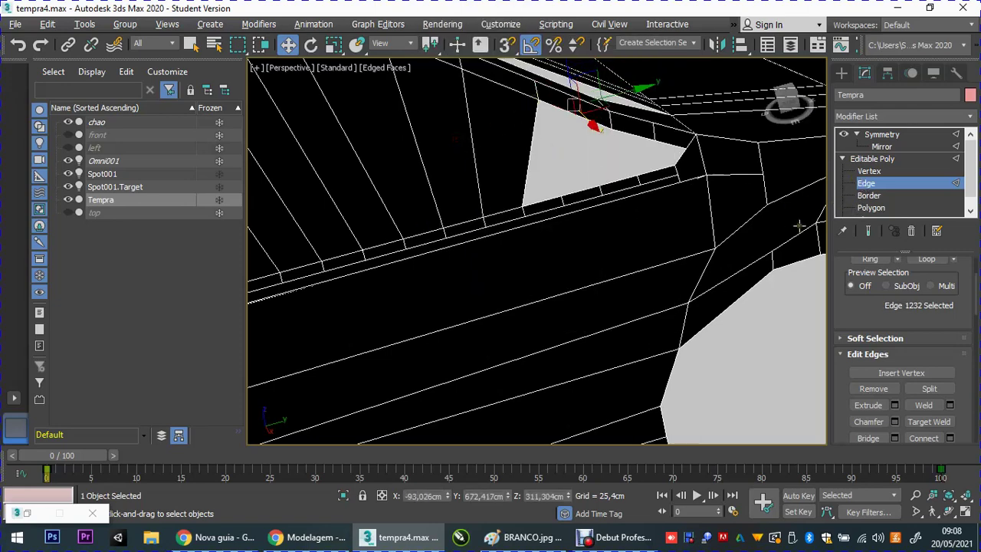
# Bridge the left part and small pillar-side gaps closed, then switch to Polygon level.
pyautogui.click(553, 107)
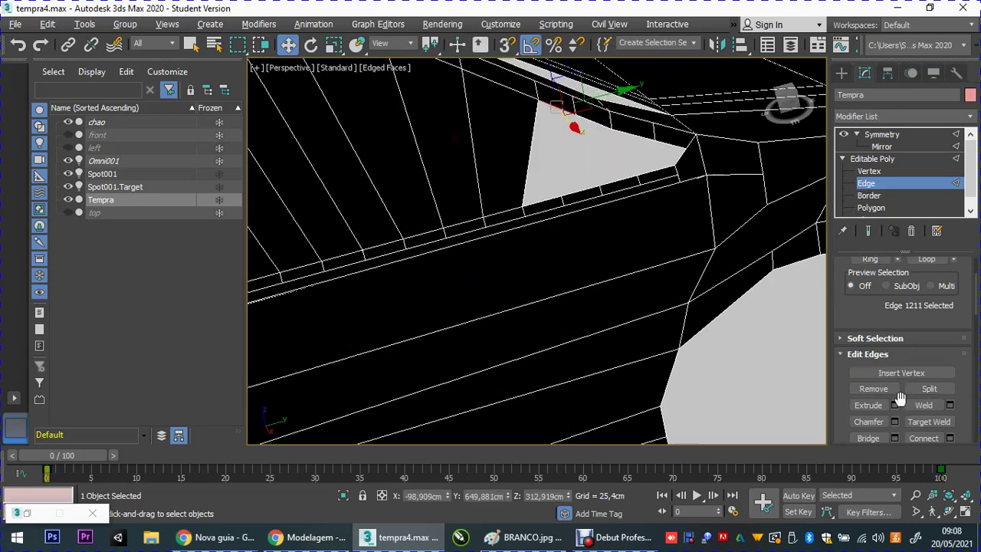
pyautogui.click(876, 435)
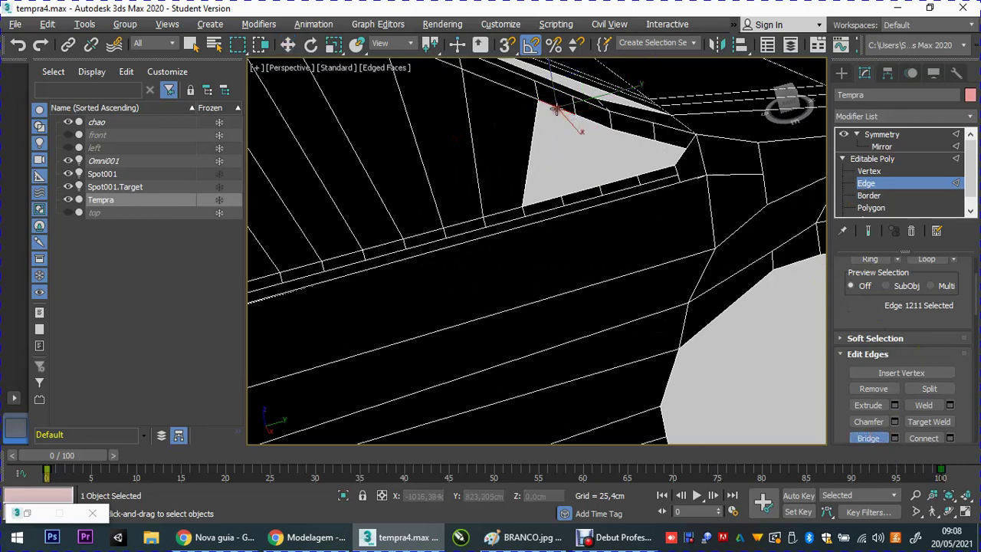
pyautogui.click(541, 196)
pyautogui.click(602, 126)
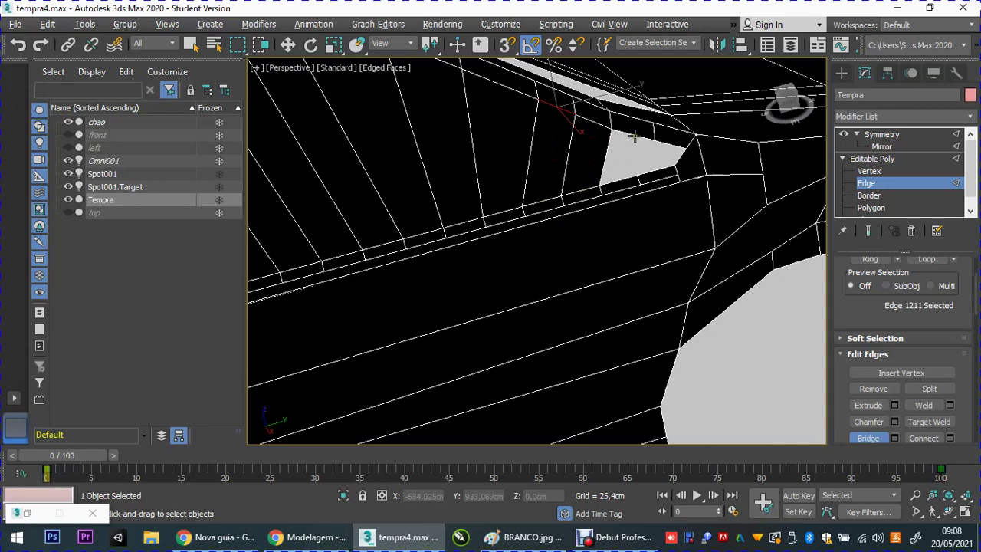
pyautogui.click(615, 181)
pyautogui.click(685, 157)
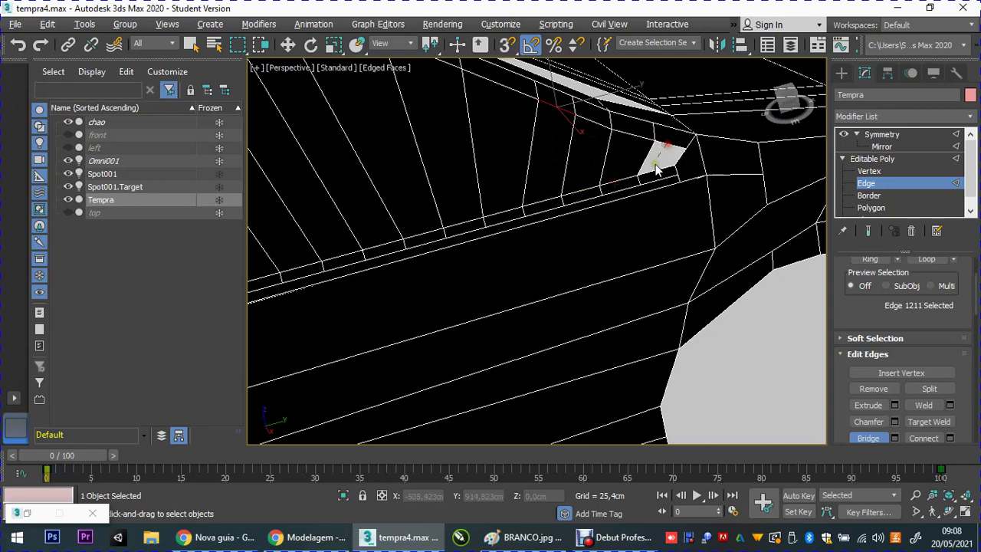
pyautogui.click(657, 170)
pyautogui.click(871, 208)
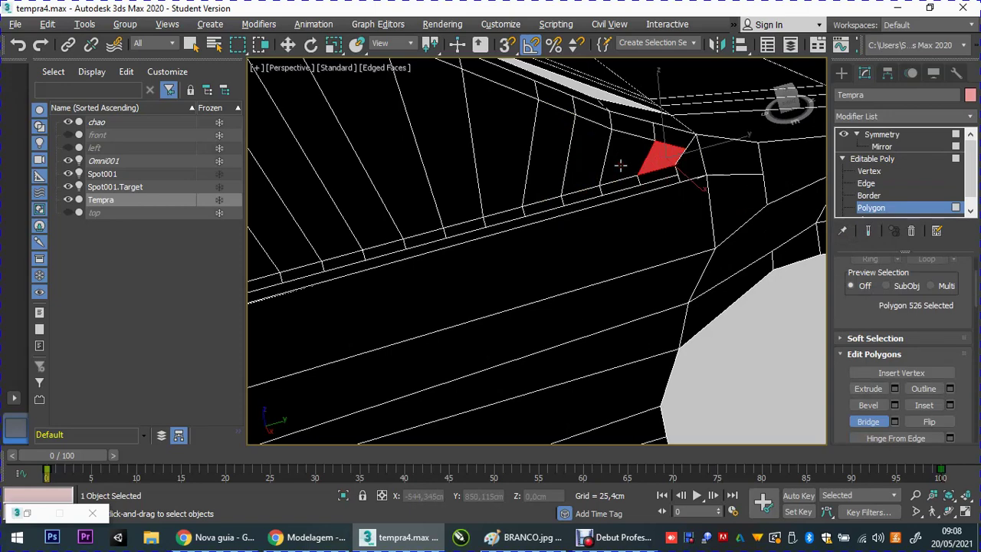
# Select the sixteen window-strip polygons along the flat panel.
pyautogui.press('w')
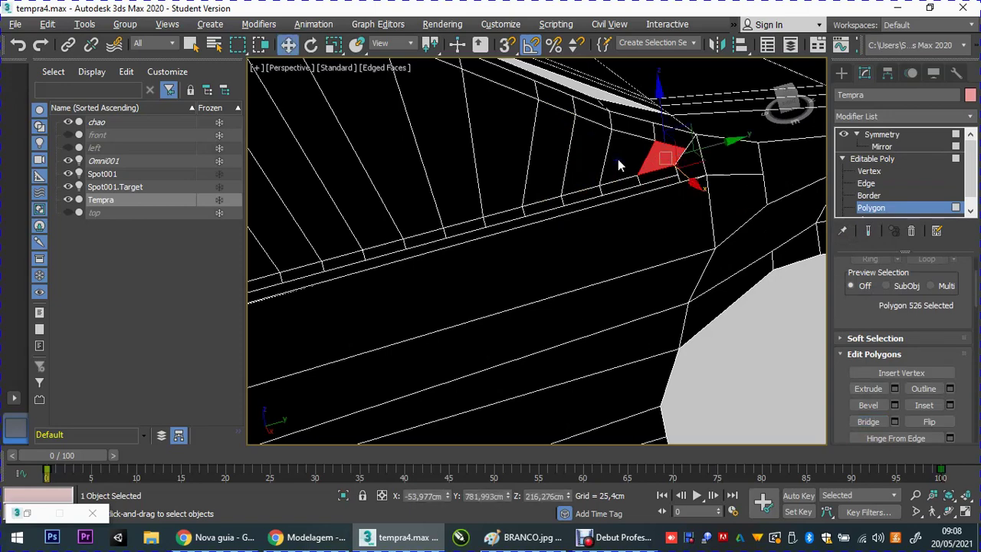
pyautogui.keyDown('ctrl'); pyautogui.click(618, 159); pyautogui.keyUp('ctrl')
pyautogui.keyDown('ctrl'); pyautogui.click(583, 145); pyautogui.keyUp('ctrl')
pyautogui.keyDown('ctrl'); pyautogui.click(560, 140); pyautogui.keyUp('ctrl')
pyautogui.keyDown('ctrl'); pyautogui.click(521, 135); pyautogui.keyUp('ctrl')
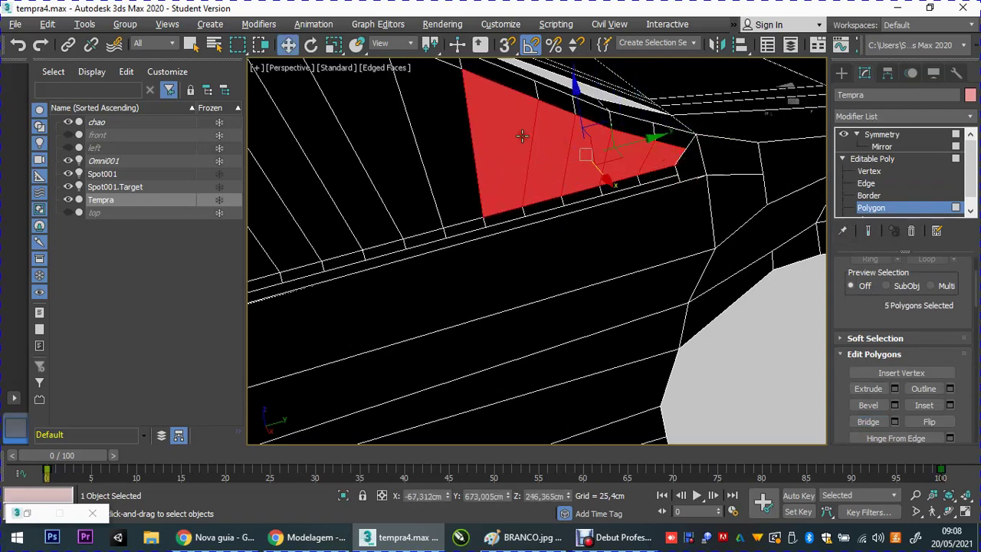
pyautogui.keyDown('ctrl'); pyautogui.click(470, 147); pyautogui.keyUp('ctrl')
pyautogui.keyDown('ctrl'); pyautogui.click(464, 131); pyautogui.keyUp('ctrl')
pyautogui.scroll(2, 639, 160)
pyautogui.moveTo(639, 160); pyautogui.dragTo(570, 140, button='middle')
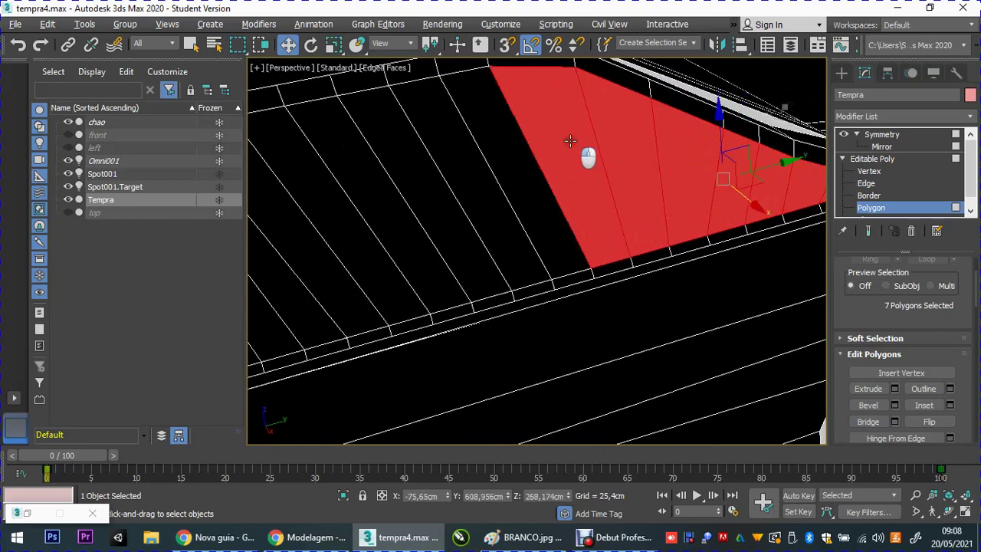
pyautogui.keyDown('ctrl'); pyautogui.click(463, 145); pyautogui.keyUp('ctrl')
pyautogui.keyDown('ctrl'); pyautogui.click(429, 169); pyautogui.keyUp('ctrl')
pyautogui.keyDown('ctrl'); pyautogui.click(383, 186); pyautogui.keyUp('ctrl')
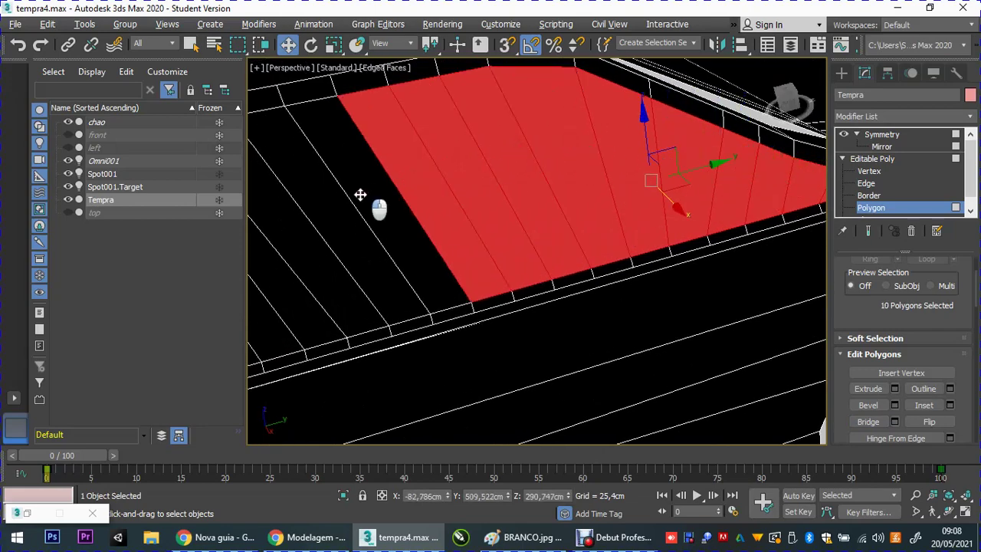
pyautogui.keyDown('ctrl'); pyautogui.click(360, 195); pyautogui.keyUp('ctrl')
pyautogui.moveTo(409, 192); pyautogui.dragTo(542, 176, button='middle')
pyautogui.keyDown('ctrl'); pyautogui.click(528, 179); pyautogui.keyUp('ctrl')
pyautogui.keyDown('ctrl'); pyautogui.click(478, 198); pyautogui.keyUp('ctrl')
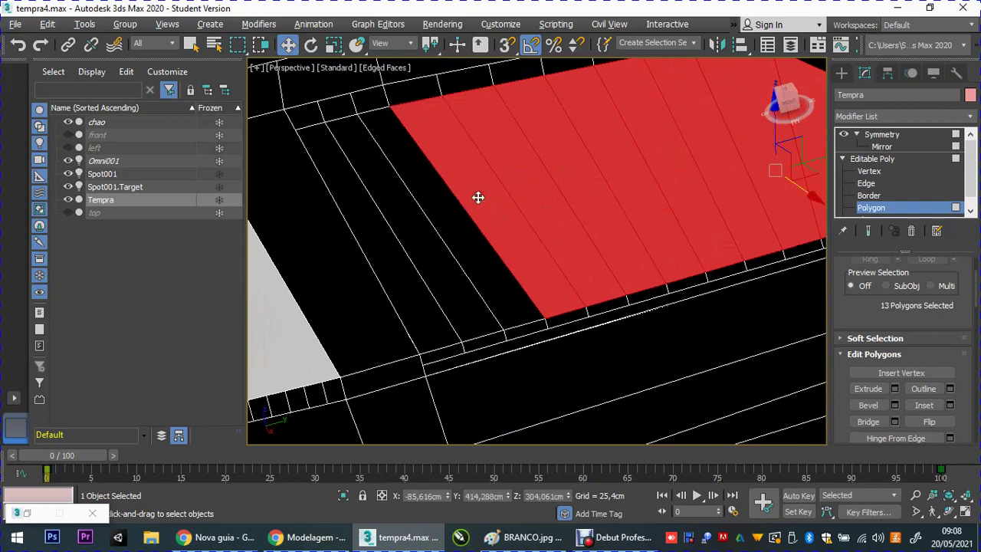
pyautogui.keyDown('ctrl'); pyautogui.click(444, 206); pyautogui.keyUp('ctrl')
pyautogui.keyDown('ctrl'); pyautogui.click(439, 240); pyautogui.keyUp('ctrl')
pyautogui.keyDown('ctrl'); pyautogui.click(390, 249); pyautogui.keyUp('ctrl')
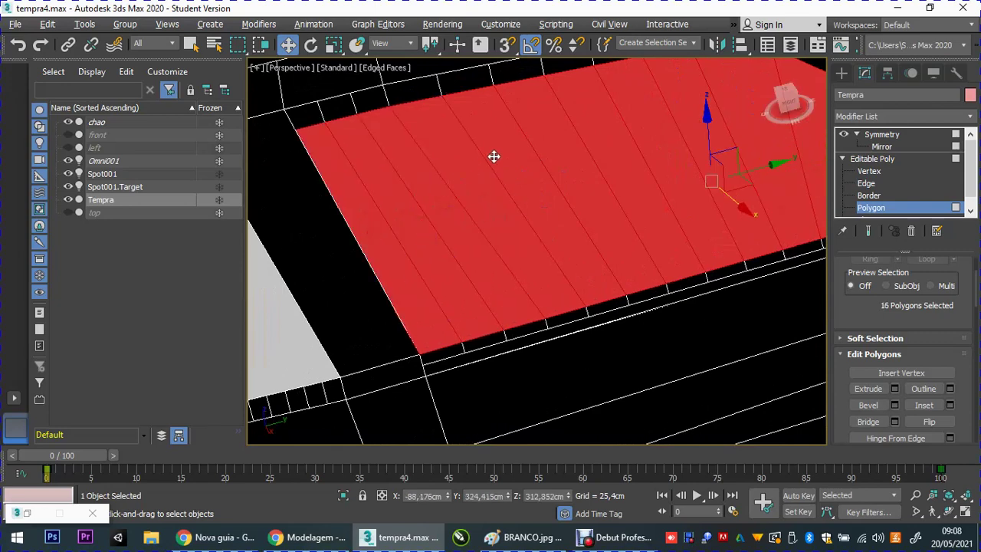
# Set the selected polygons' material ID to 2.
pyautogui.rightClick(488, 191)
pyautogui.click(974, 241)
pyautogui.scroll(-2, 904, 322)
pyautogui.scroll(-2, 904, 322)
pyautogui.scroll(-2, 900, 326)
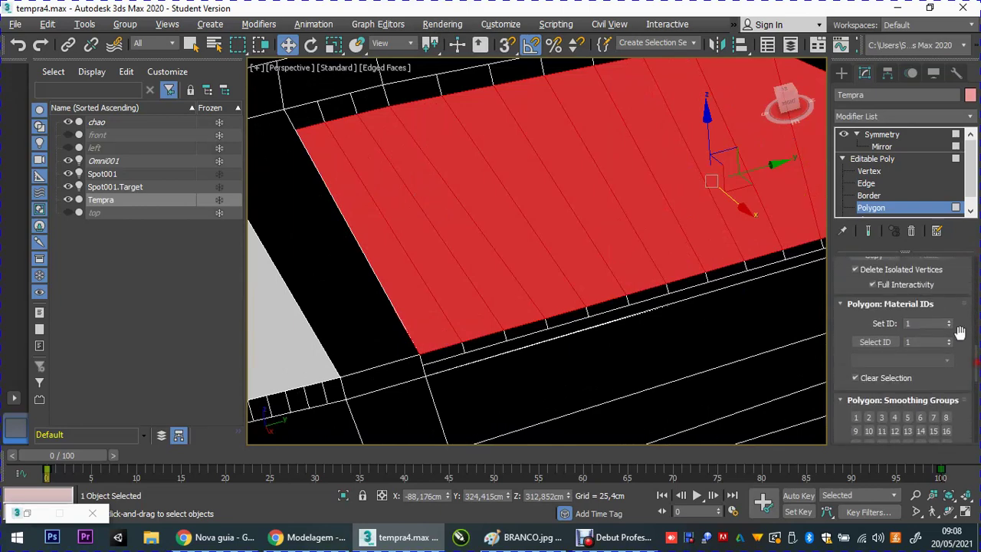
pyautogui.write('2')
pyautogui.press('Return')
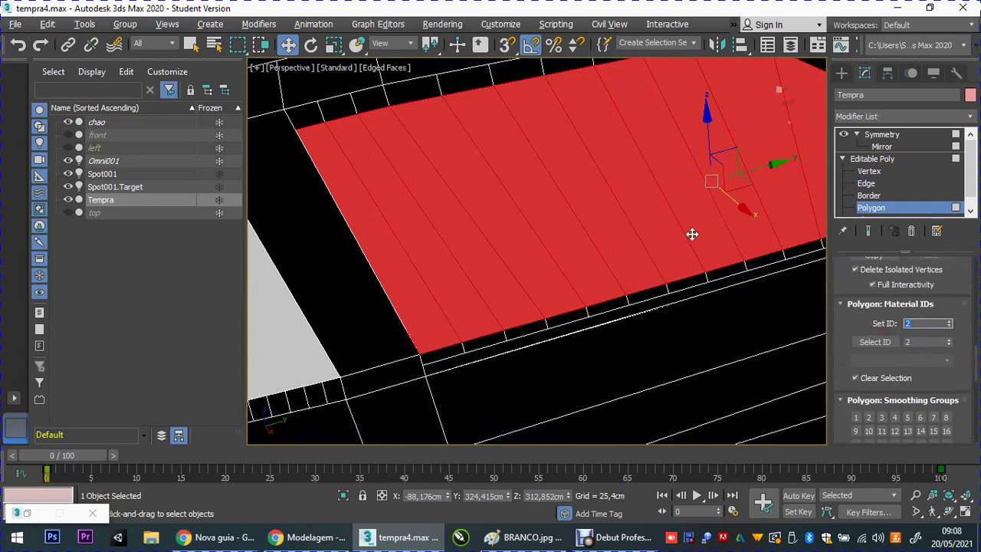
pyautogui.moveTo(604, 224); pyautogui.dragTo(572, 204, button='middle')
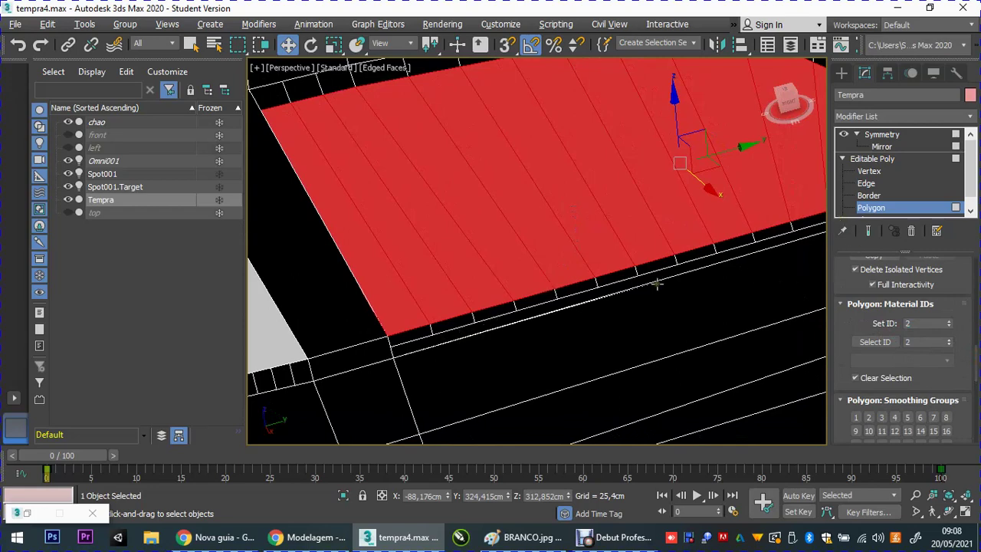
pyautogui.scroll(2, 426, 338)
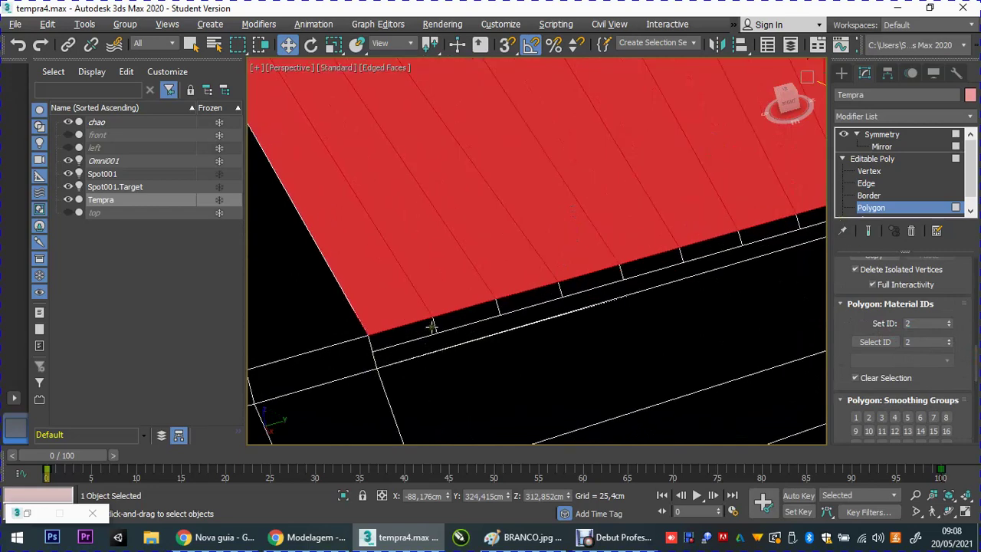
# Select the narrow strip's polygons and switch to Edge level.
pyautogui.click(431, 326)
pyautogui.keyDown('ctrl'); pyautogui.click(471, 315); pyautogui.keyUp('ctrl')
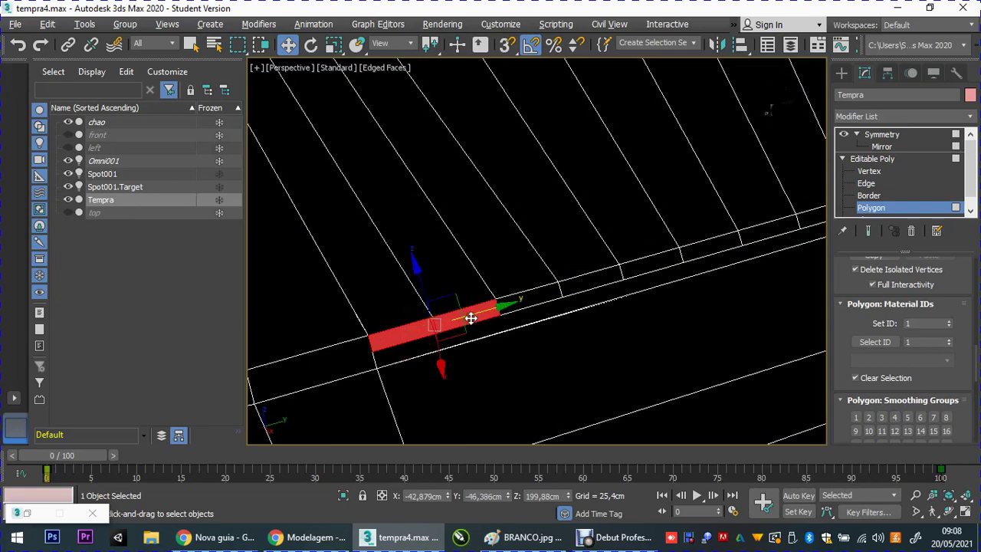
pyautogui.keyDown('ctrl'); pyautogui.click(539, 312); pyautogui.keyUp('ctrl')
pyautogui.keyDown('ctrl'); pyautogui.click(610, 290); pyautogui.keyUp('ctrl')
pyautogui.keyDown('ctrl'); pyautogui.click(650, 262); pyautogui.keyUp('ctrl')
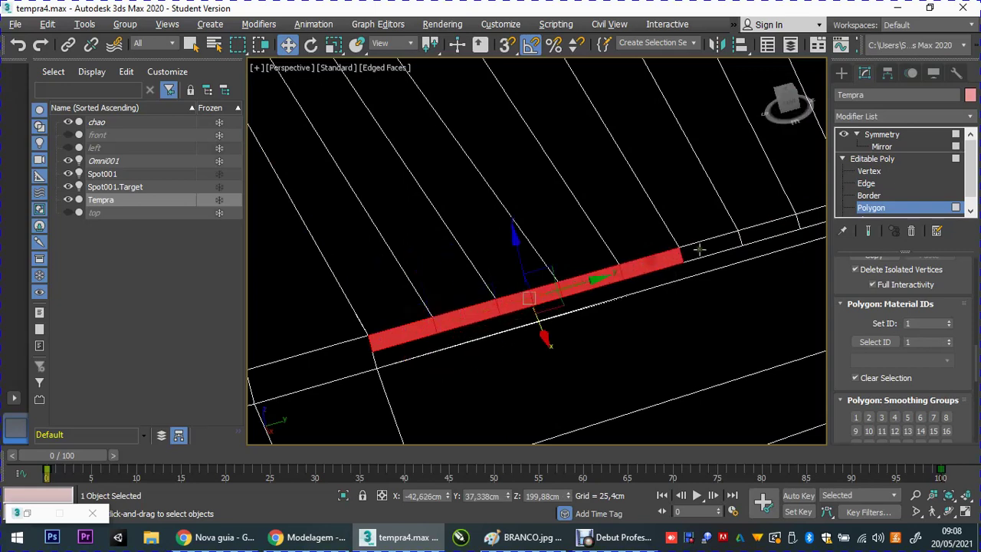
pyautogui.keyDown('ctrl'); pyautogui.click(712, 248); pyautogui.keyUp('ctrl')
pyautogui.moveTo(714, 248); pyautogui.dragTo(512, 292, button='middle')
pyautogui.keyDown('ctrl'); pyautogui.click(569, 281); pyautogui.keyUp('ctrl')
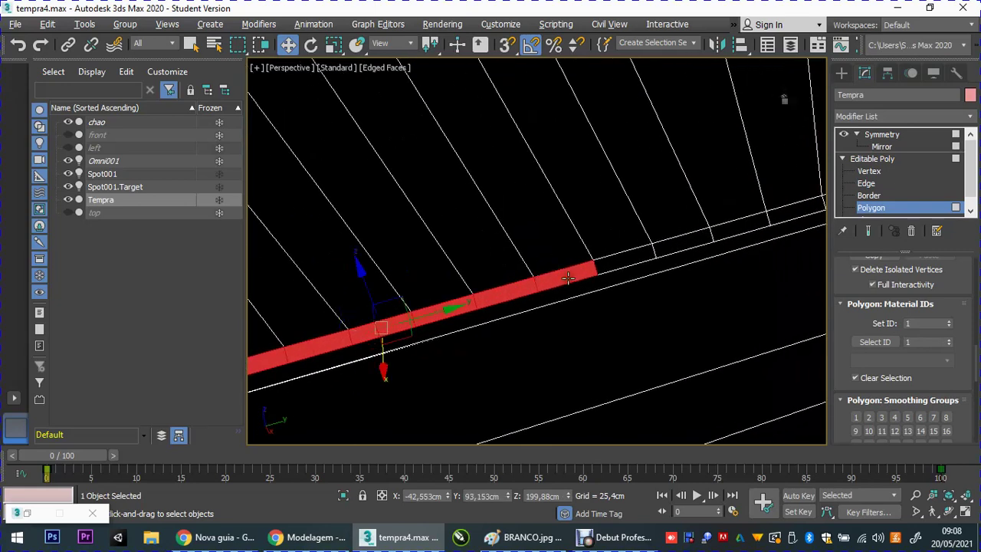
pyautogui.rightClick(567, 269)
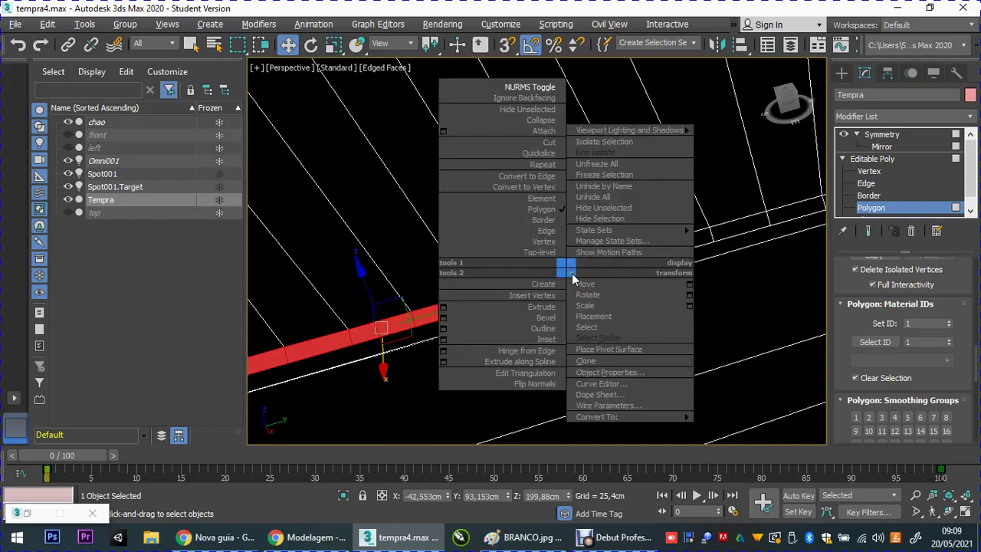
pyautogui.click(867, 183)
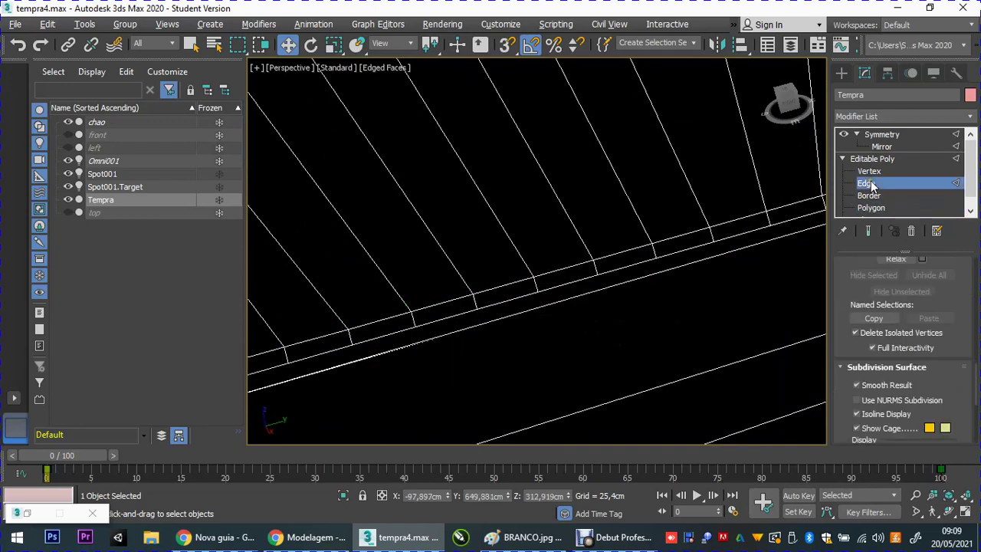
# Slide several cross edges along the narrow strip to new positions.
pyautogui.moveTo(513, 266); pyautogui.dragTo(325, 349, button='middle')
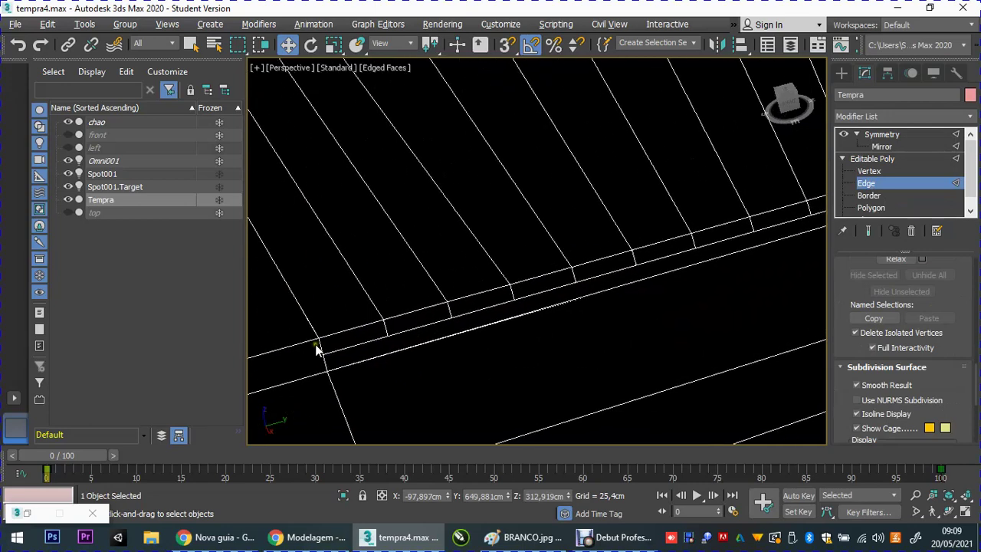
pyautogui.click(318, 346)
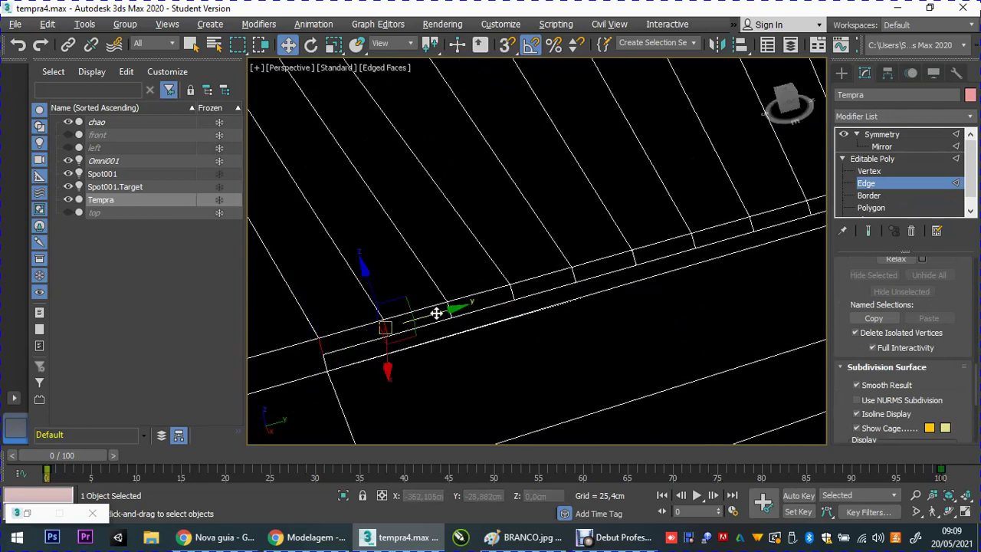
pyautogui.moveTo(451, 313); pyautogui.dragTo(574, 274)
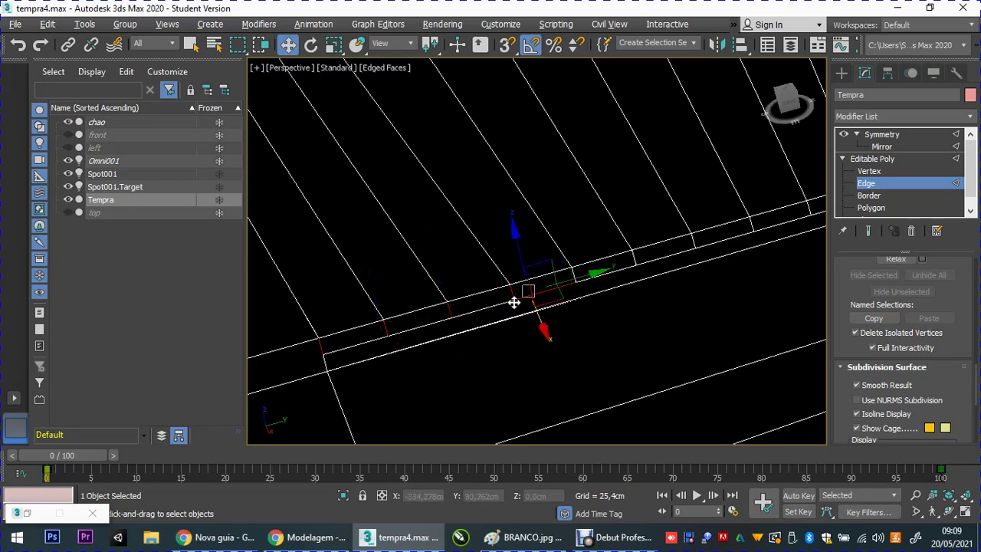
pyautogui.moveTo(521, 292); pyautogui.dragTo(398, 328, button='middle')
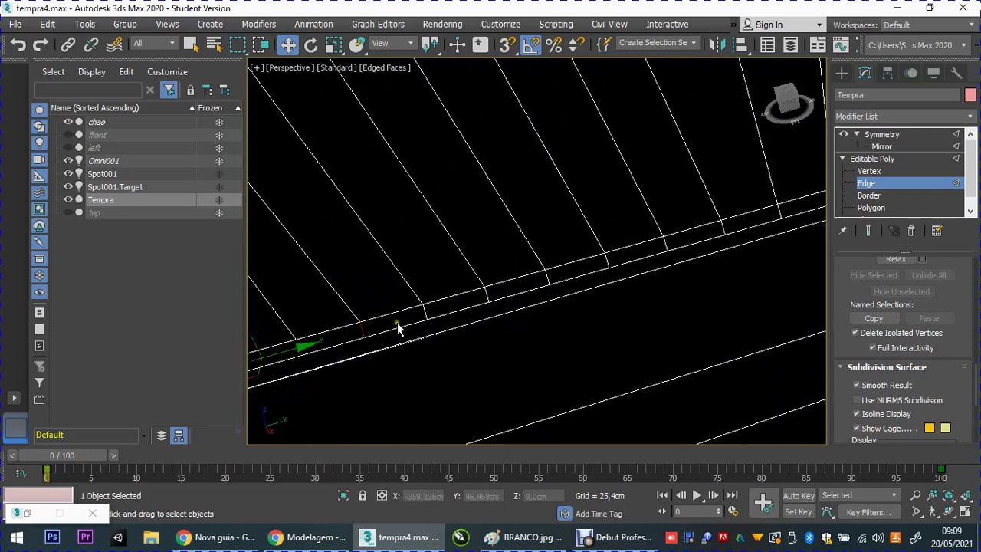
pyautogui.click(421, 309)
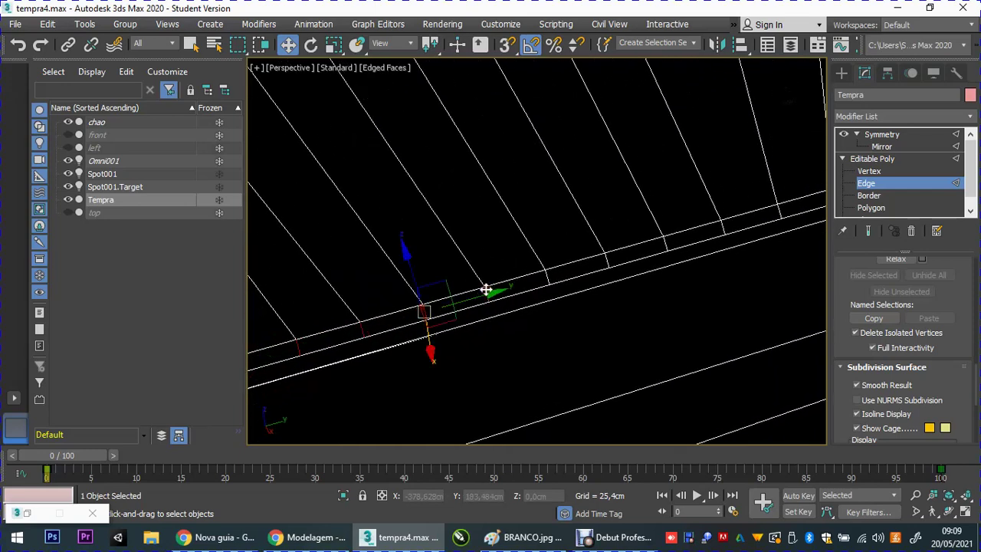
pyautogui.moveTo(488, 290); pyautogui.dragTo(764, 214)
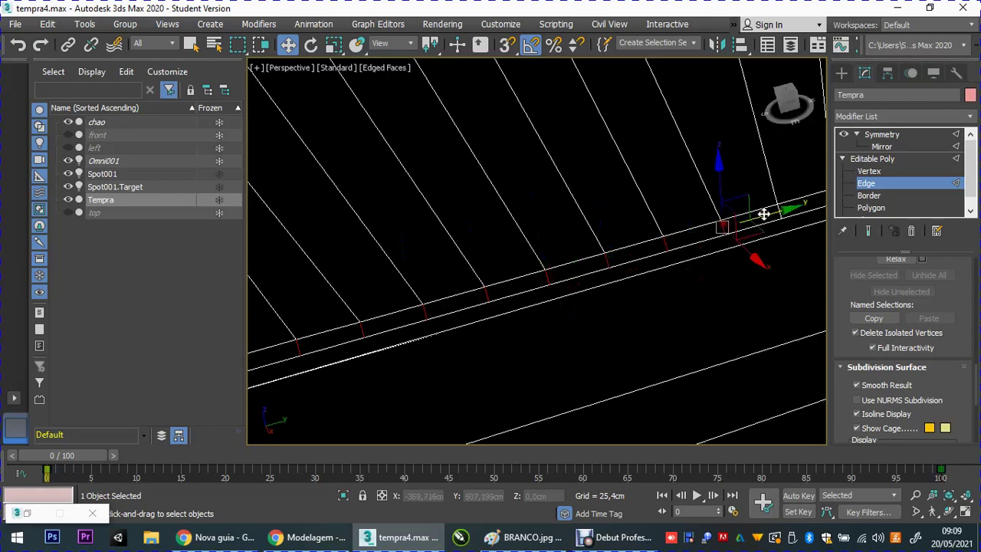
pyautogui.moveTo(706, 212)
pyautogui.mouseDown(button='middle')
pyautogui.moveTo(358, 350)
pyautogui.moveTo(368, 352)
pyautogui.mouseUp(button='middle')
pyautogui.moveTo(365, 344); pyautogui.dragTo(411, 335)
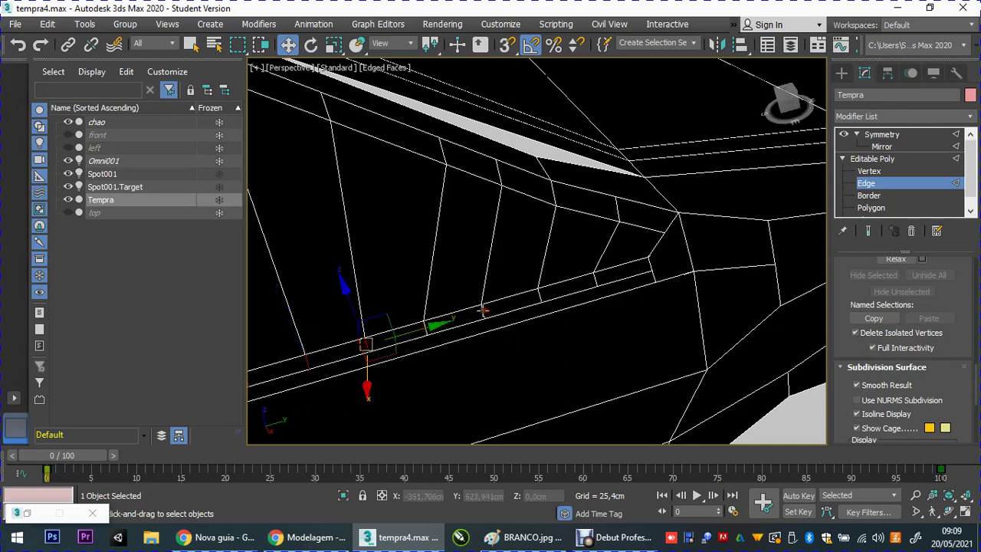
pyautogui.moveTo(483, 309)
pyautogui.mouseDown()
pyautogui.moveTo(536, 292)
pyautogui.moveTo(503, 307)
pyautogui.moveTo(512, 310)
pyautogui.mouseUp()
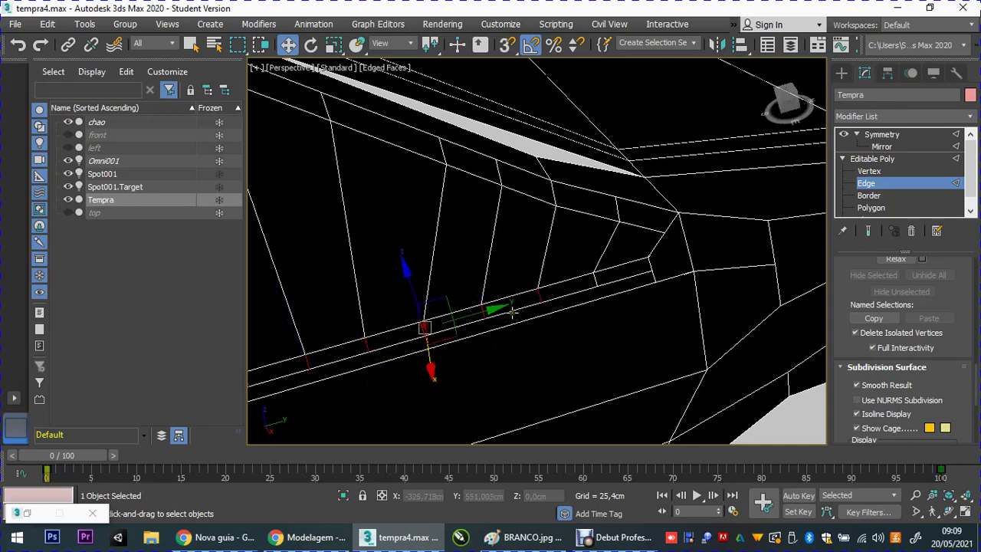
pyautogui.click(591, 285)
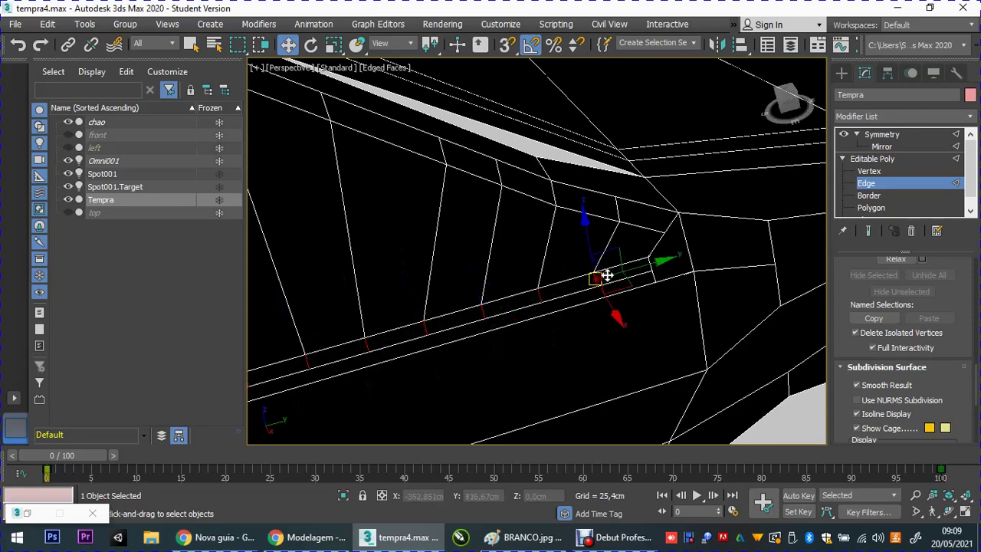
pyautogui.click(649, 264)
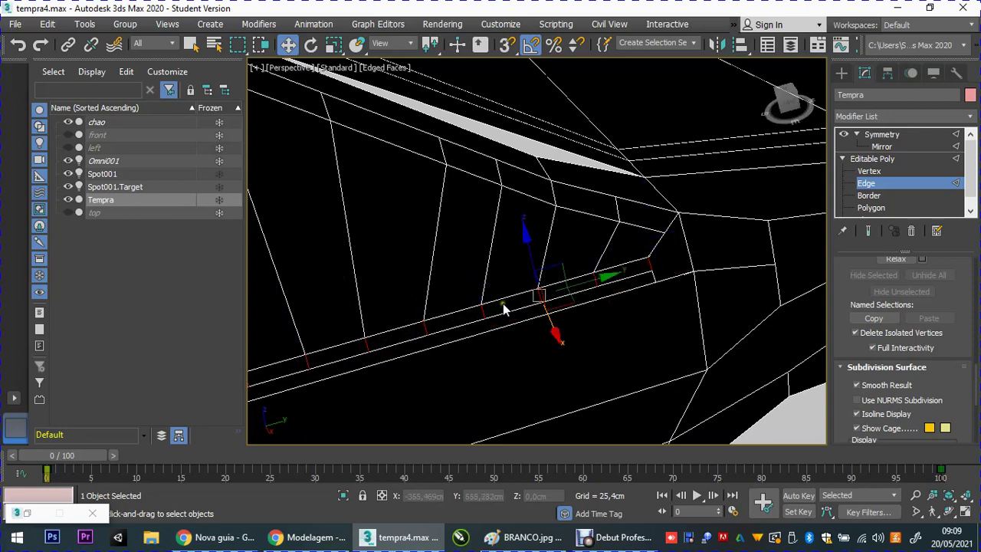
# Connect the selected strip edges with 5 segments, then orbit to inspect the new lengthwise edges.
pyautogui.rightClick(504, 307)
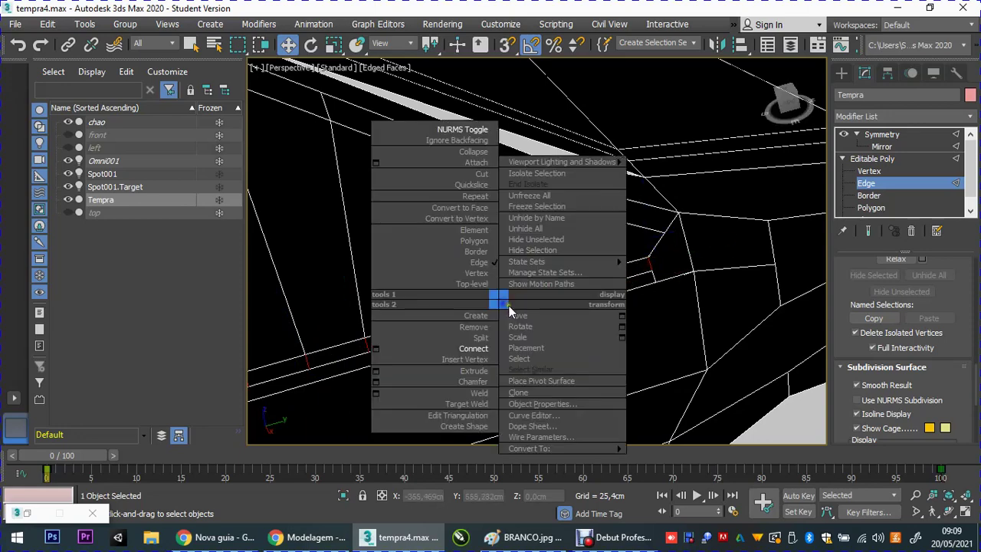
pyautogui.click(383, 346)
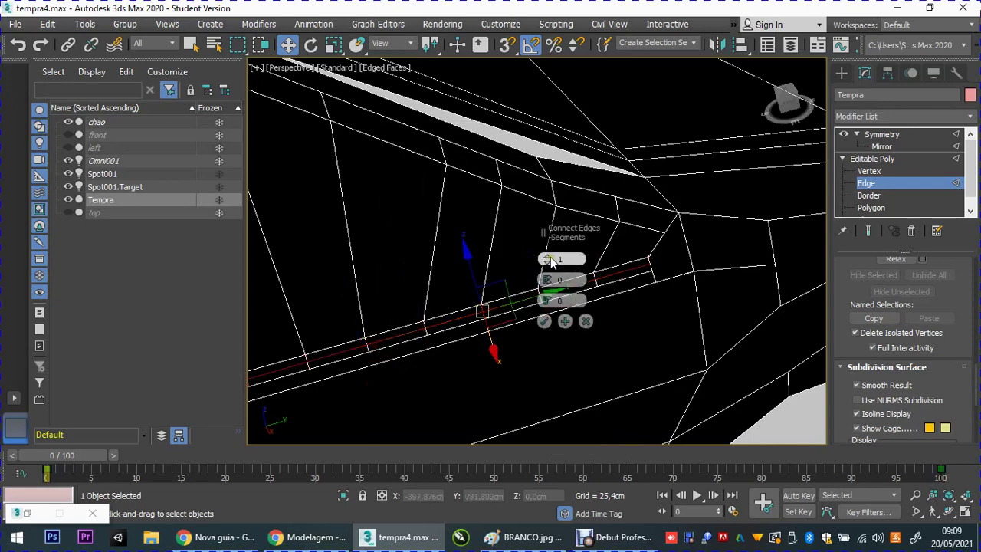
pyautogui.click(547, 257)
pyautogui.click(547, 257)
pyautogui.click(547, 257)
pyautogui.click(548, 256)
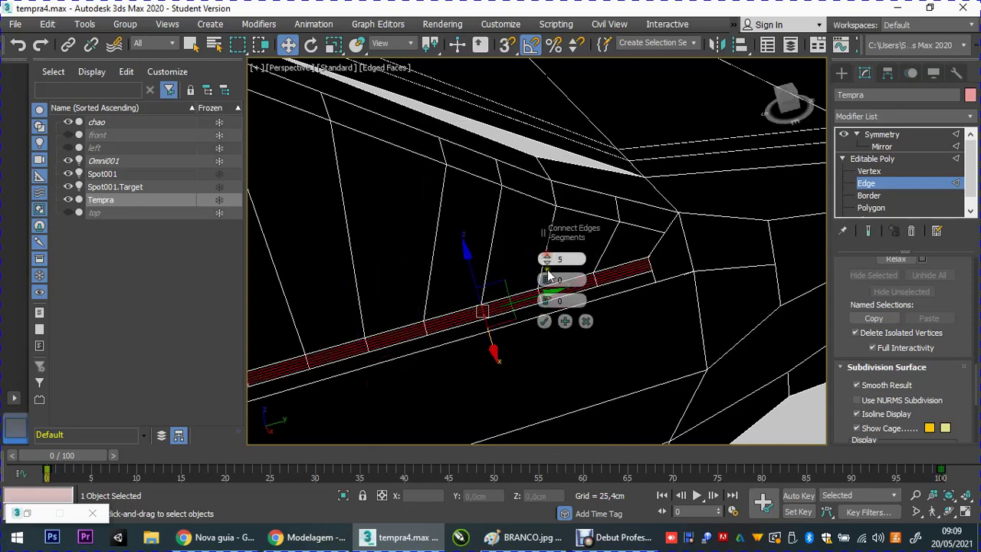
pyautogui.click(543, 321)
pyautogui.moveTo(437, 322)
pyautogui.keyDown('alt'); pyautogui.mouseDown(button='middle')
pyautogui.moveTo(437, 189)
pyautogui.moveTo(471, 120)
pyautogui.mouseUp(button='middle'); pyautogui.keyUp('alt')
pyautogui.scroll(-5, 438, 291)
pyautogui.scroll(2, 572, 214)
pyautogui.scroll(2, 583, 179)
pyautogui.scroll(-1, 582, 179)
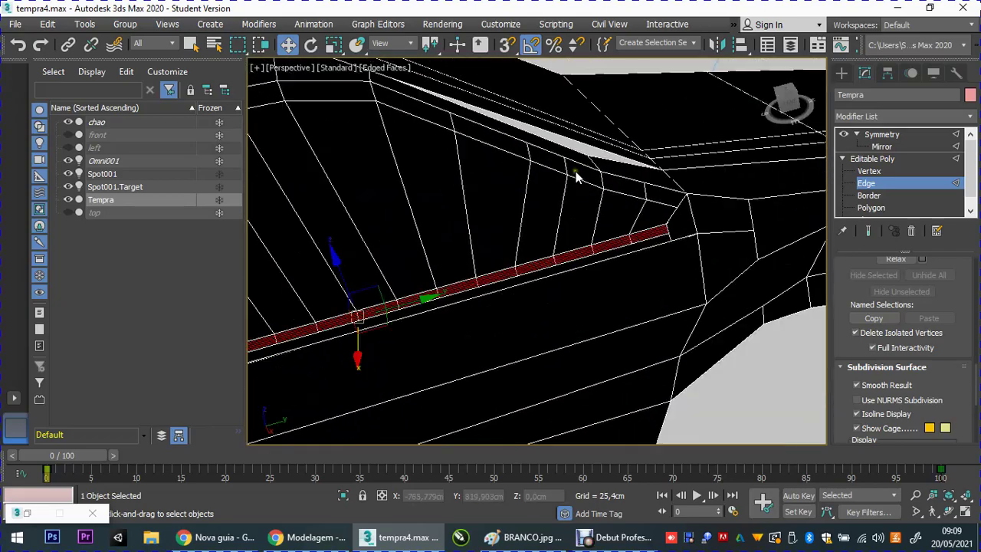
# At vertex level, select the vertex at the white sliver's tip and move it upward.
pyautogui.moveTo(577, 177)
pyautogui.keyDown('alt'); pyautogui.mouseDown(button='middle')
pyautogui.moveTo(471, 192)
pyautogui.moveTo(475, 180)
pyautogui.mouseUp(button='middle'); pyautogui.keyUp('alt')
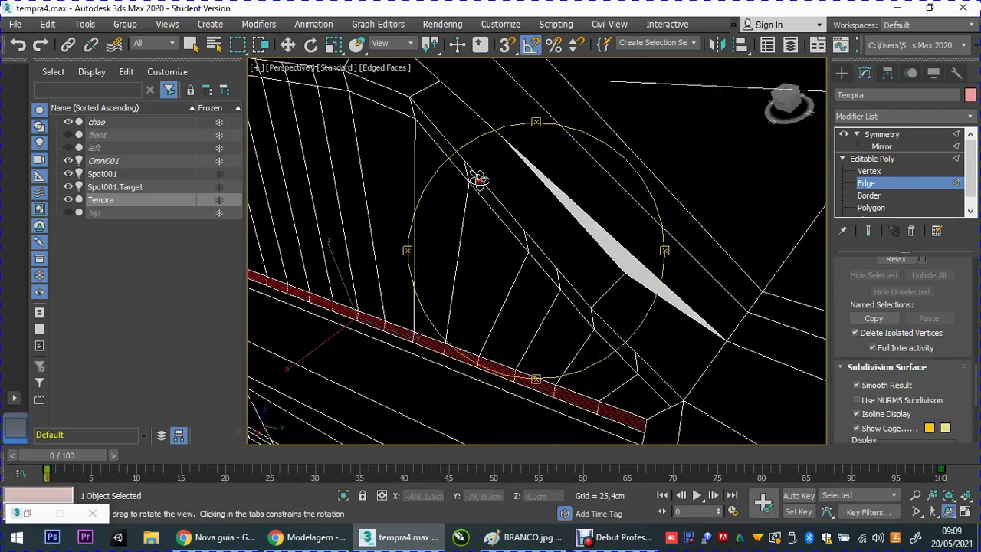
pyautogui.click(864, 171)
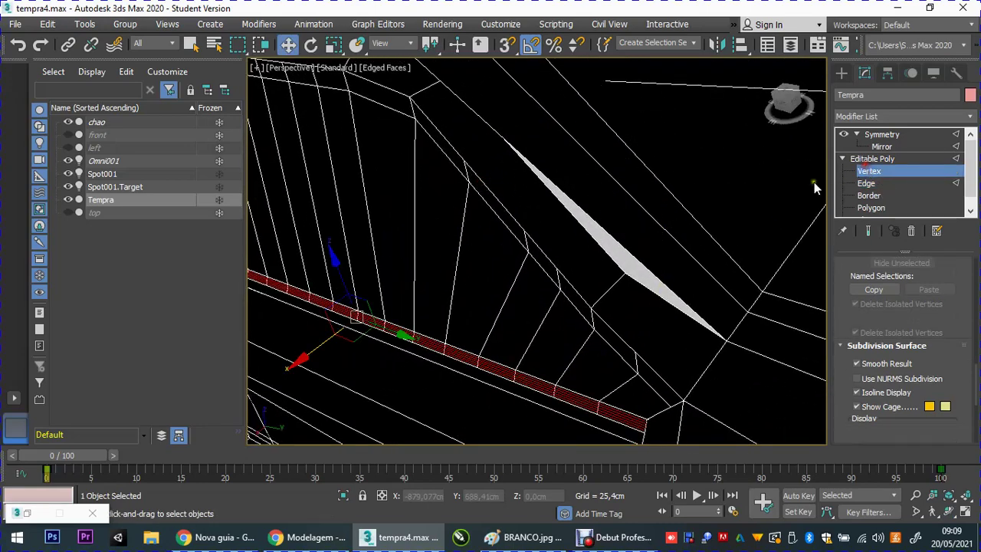
pyautogui.click(626, 271)
pyautogui.moveTo(630, 266)
pyautogui.mouseDown()
pyautogui.moveTo(632, 226)
pyautogui.moveTo(627, 247)
pyautogui.moveTo(635, 248)
pyautogui.mouseUp()
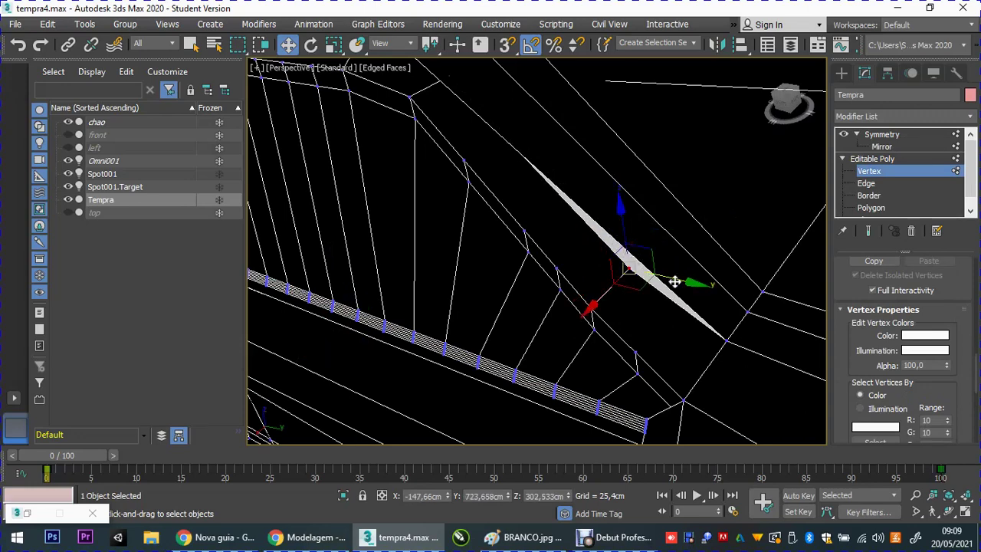
pyautogui.moveTo(690, 284)
pyautogui.mouseDown()
pyautogui.moveTo(710, 297)
pyautogui.moveTo(657, 270)
pyautogui.moveTo(655, 247)
pyautogui.mouseUp()
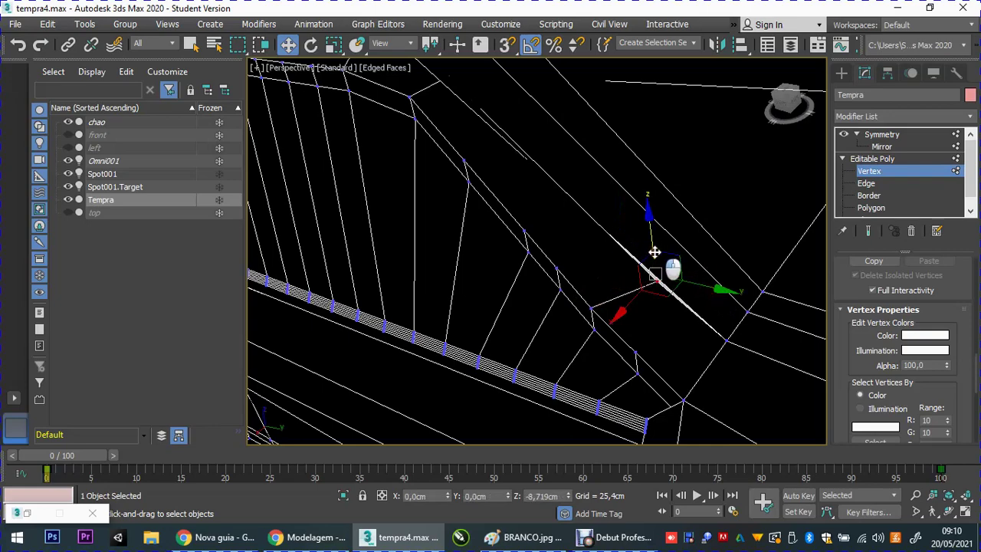
# Nudge the vertex along X and Z until the white gap at the window pillar closes.
pyautogui.moveTo(654, 247)
pyautogui.keyDown('alt'); pyautogui.mouseDown(button='middle')
pyautogui.moveTo(603, 291)
pyautogui.moveTo(527, 297)
pyautogui.moveTo(583, 281)
pyautogui.moveTo(570, 322)
pyautogui.mouseUp(button='middle'); pyautogui.keyUp('alt')
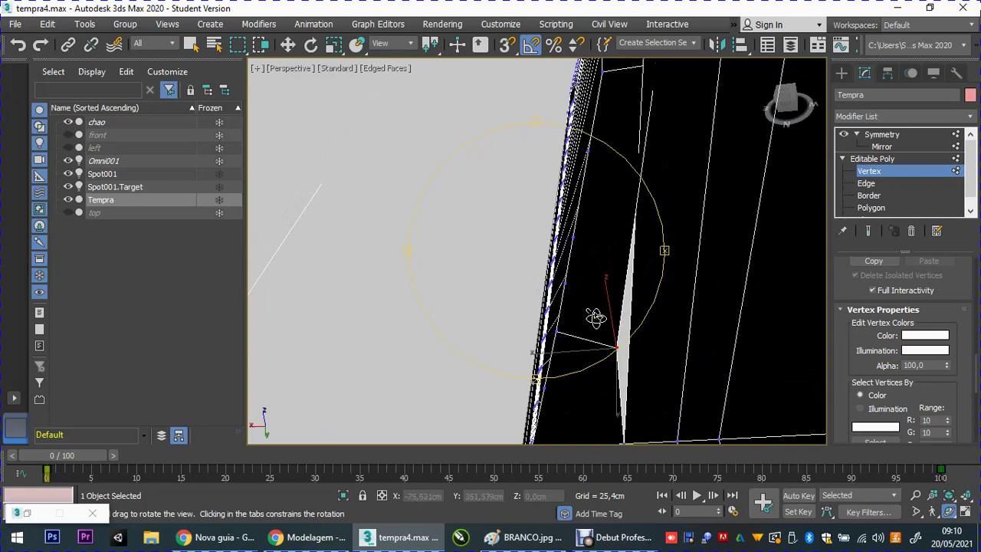
pyautogui.keyDown('alt'); pyautogui.moveTo(593, 314); pyautogui.dragTo(635, 204, button='middle'); pyautogui.keyUp('alt')
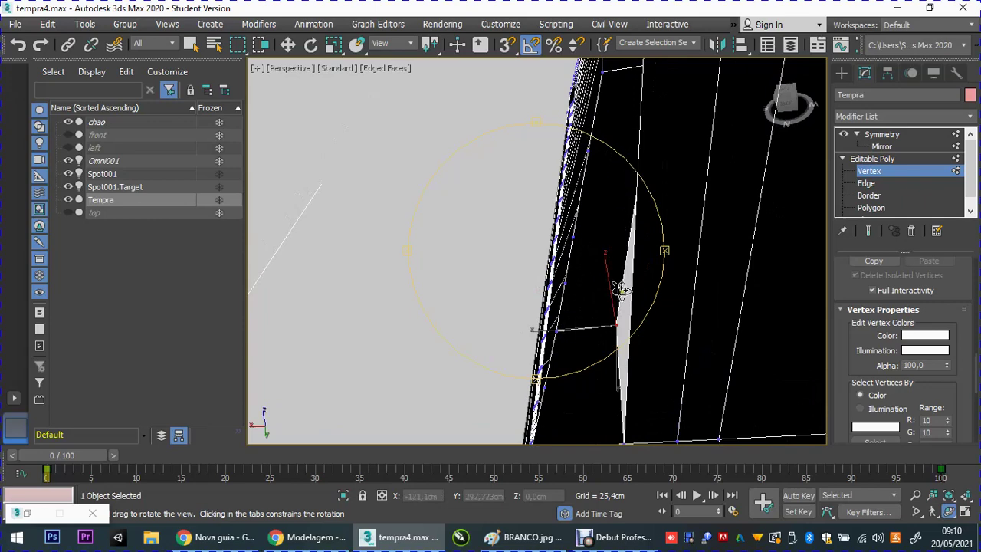
pyautogui.press('w')
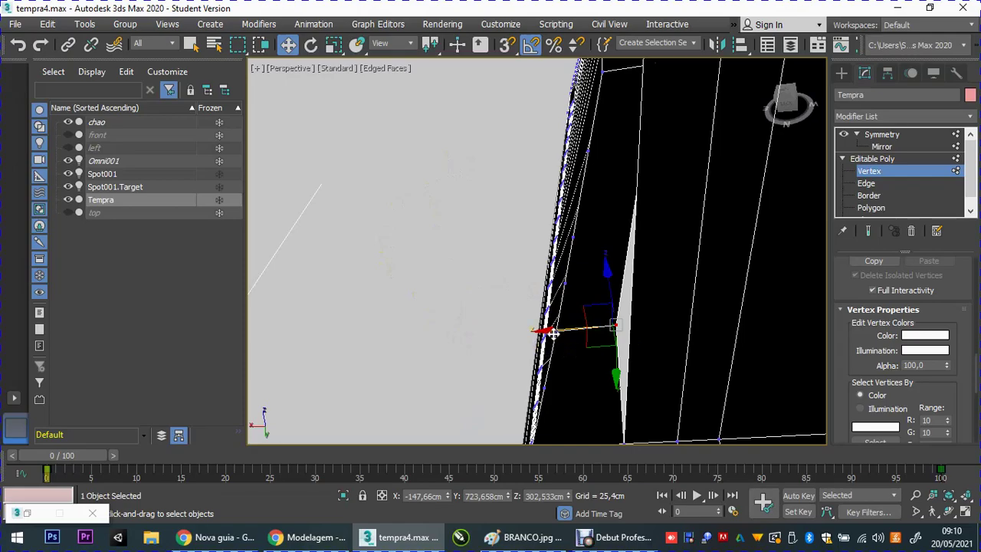
pyautogui.moveTo(552, 333); pyautogui.dragTo(560, 344)
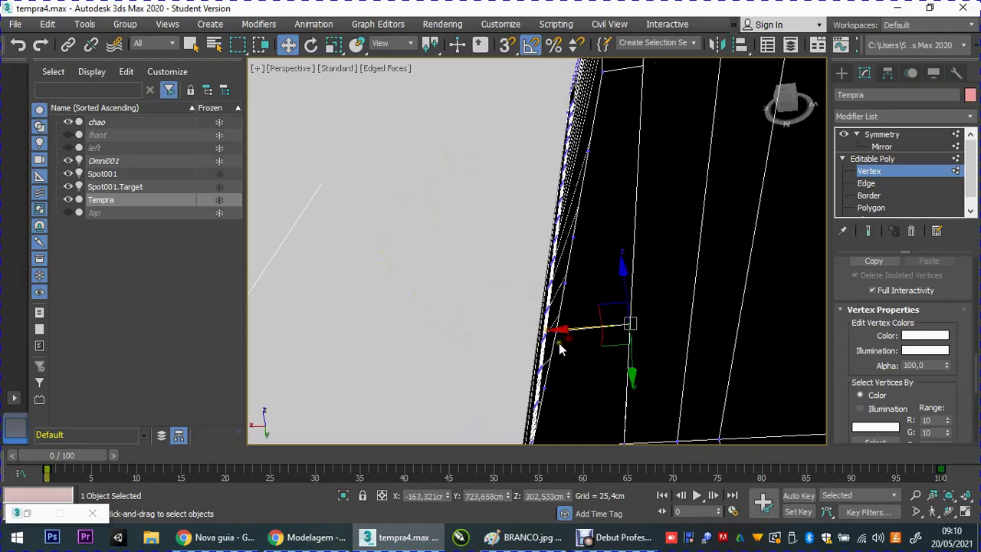
pyautogui.hotkey('ctrl', 'r')
pyautogui.moveTo(502, 337)
pyautogui.mouseDown()
pyautogui.moveTo(655, 303)
pyautogui.moveTo(628, 305)
pyautogui.moveTo(631, 325)
pyautogui.mouseUp()
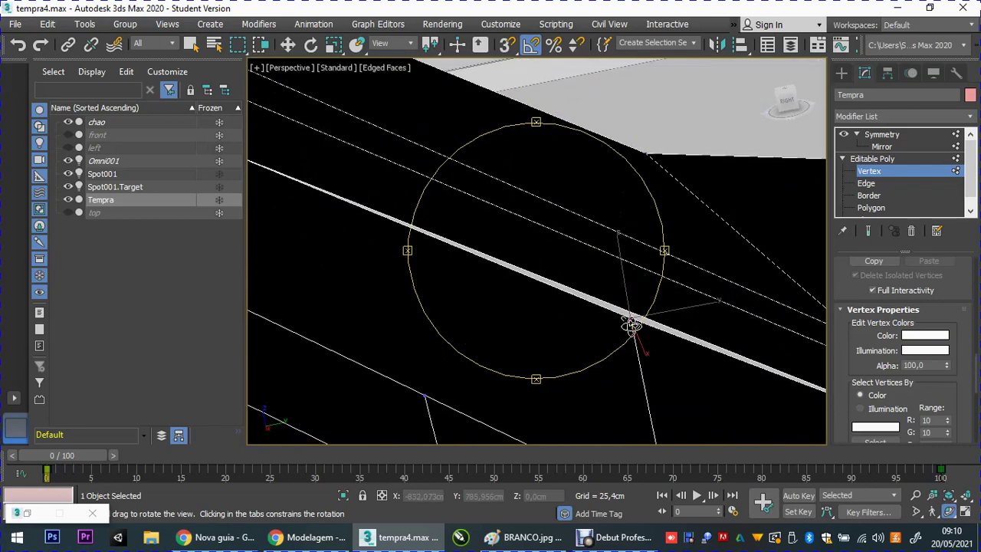
pyautogui.press('Escape')
pyautogui.moveTo(626, 289); pyautogui.dragTo(625, 282)
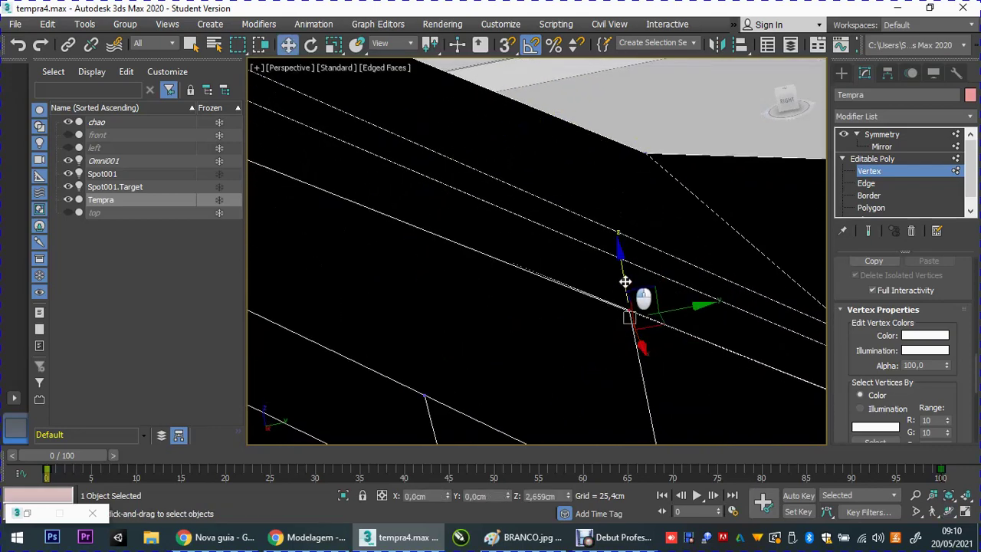
pyautogui.scroll(-5, 595, 311)
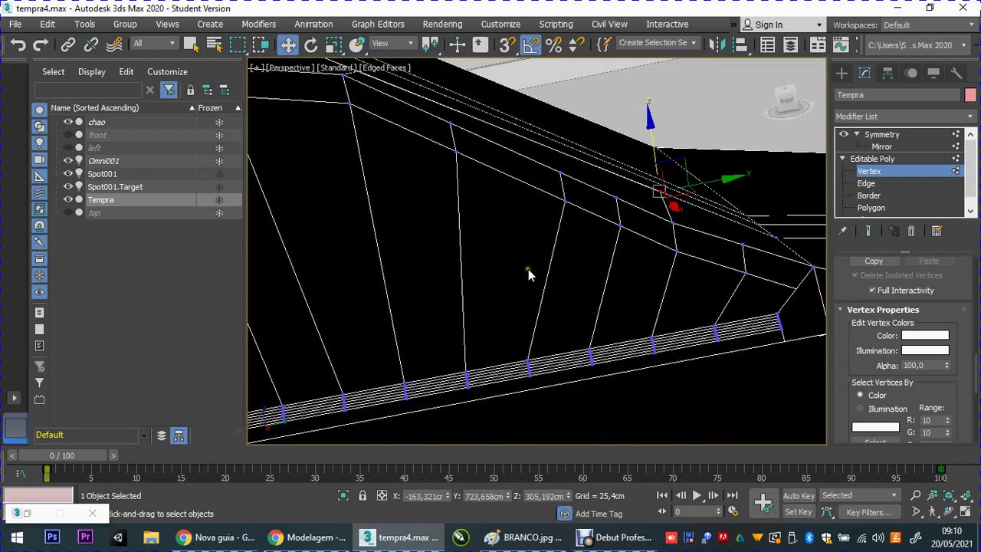
pyautogui.scroll(-2, 528, 269)
pyautogui.moveTo(508, 304)
pyautogui.mouseDown(button='middle')
pyautogui.moveTo(619, 281)
pyautogui.moveTo(498, 287)
pyautogui.moveTo(602, 309)
pyautogui.moveTo(578, 297)
pyautogui.moveTo(589, 297)
pyautogui.mouseUp(button='middle')
# Turn on NURMS smoothing for the Tempra body.
pyautogui.rightClick(421, 190)
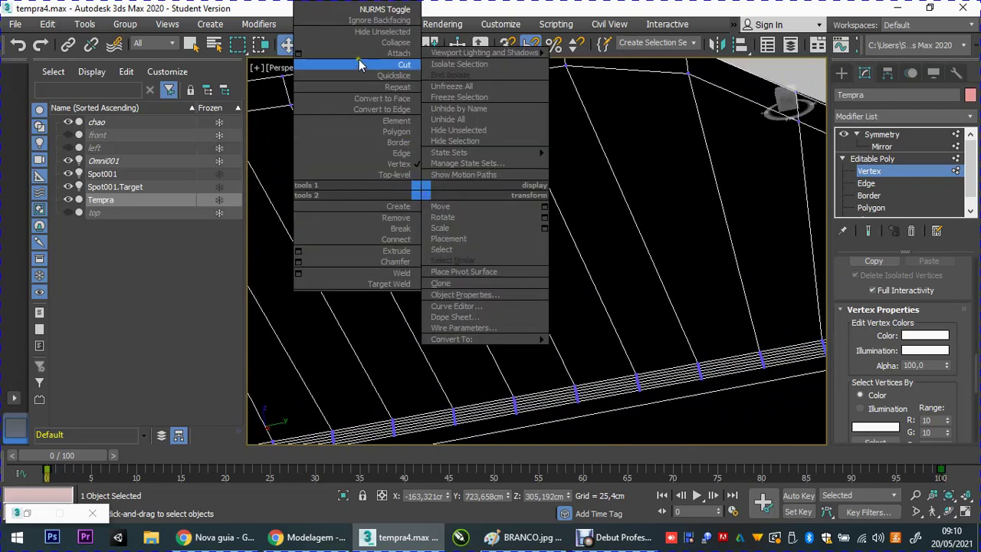
pyautogui.click(361, 10)
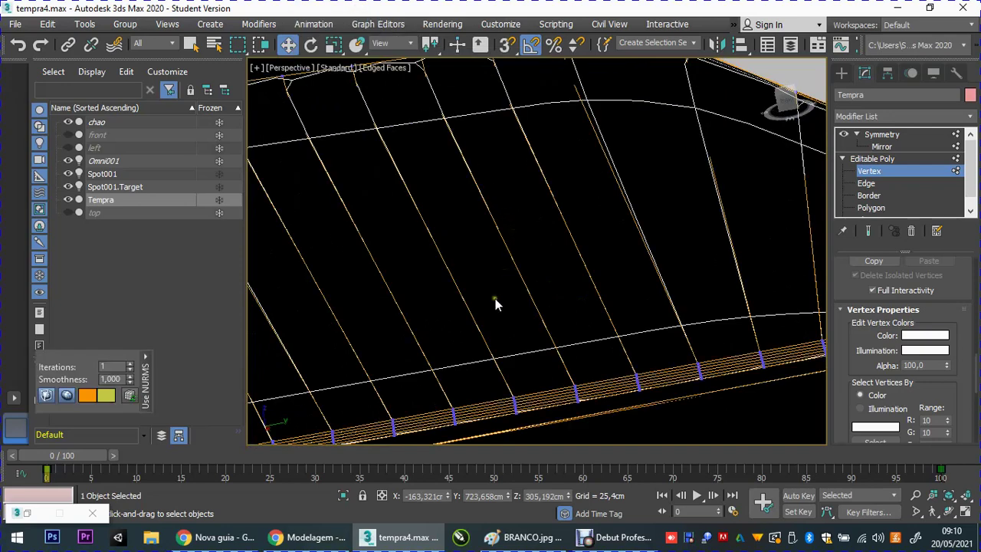
pyautogui.keyDown('alt'); pyautogui.moveTo(495, 304); pyautogui.dragTo(485, 328, button='middle'); pyautogui.keyUp('alt')
# Assign the carro Multi/Sub-Object material to the body and minimize the Material Editor.
pyautogui.press('m')
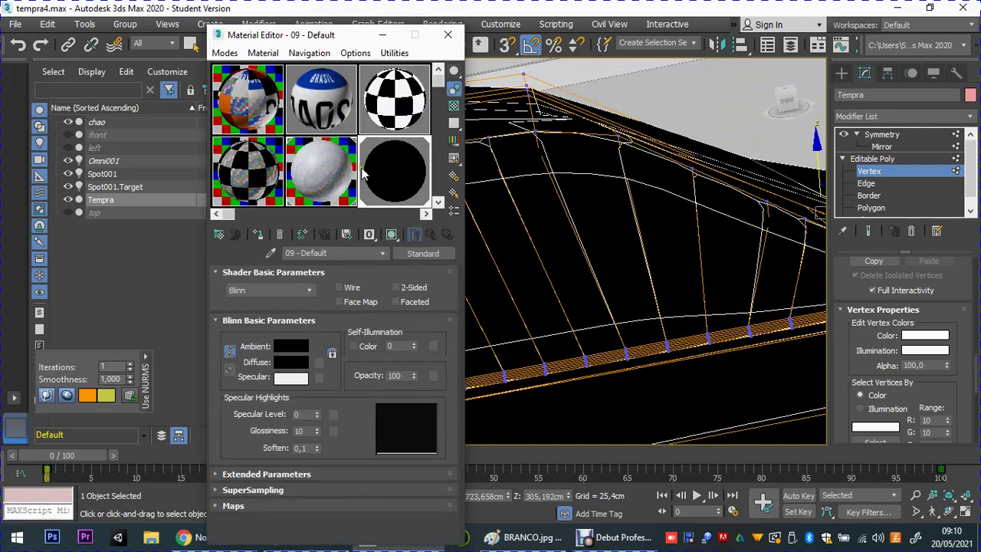
pyautogui.click(276, 129)
pyautogui.click(258, 234)
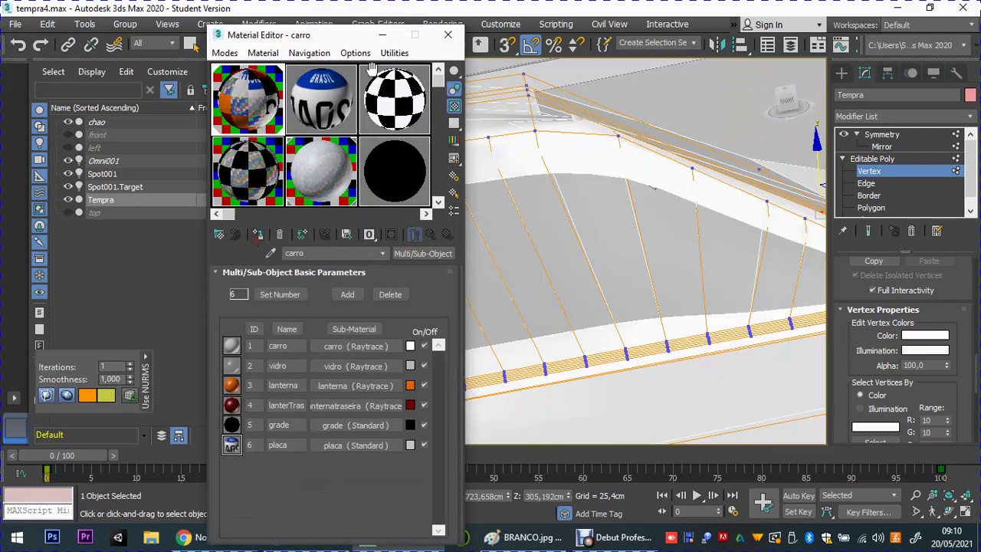
pyautogui.click(382, 36)
pyautogui.scroll(-4, 452, 262)
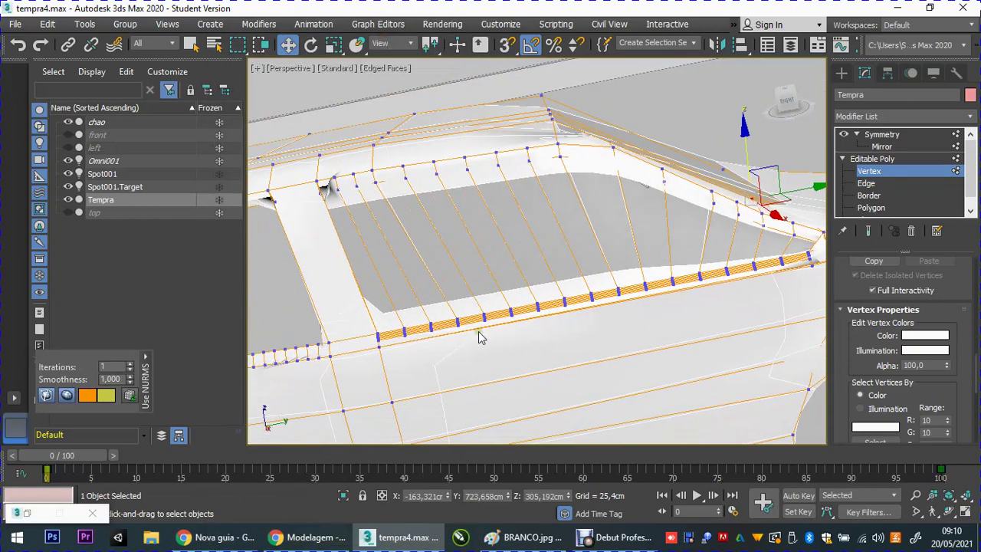
pyautogui.scroll(4, 477, 335)
pyautogui.scroll(2, 376, 340)
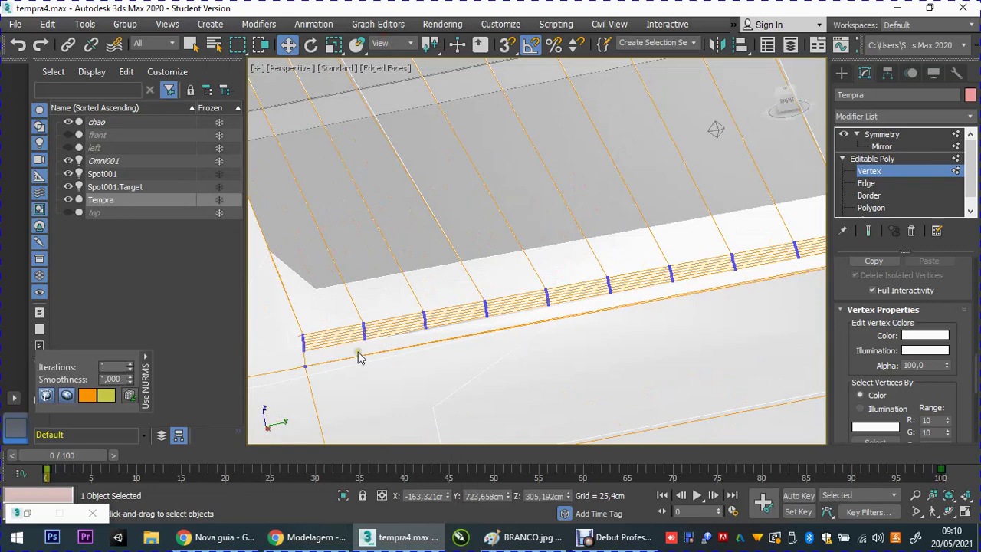
pyautogui.scroll(2, 359, 357)
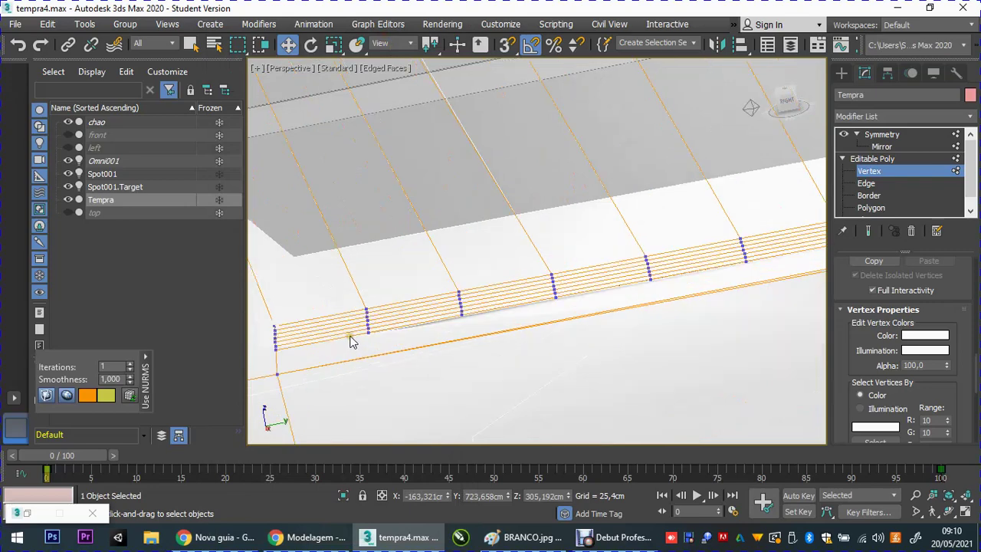
# At edge level, try moving the window-sill edges down, then undo the move.
pyautogui.click(866, 183)
pyautogui.keyDown('alt'); pyautogui.moveTo(690, 253); pyautogui.dragTo(646, 278, button='middle'); pyautogui.keyUp('alt')
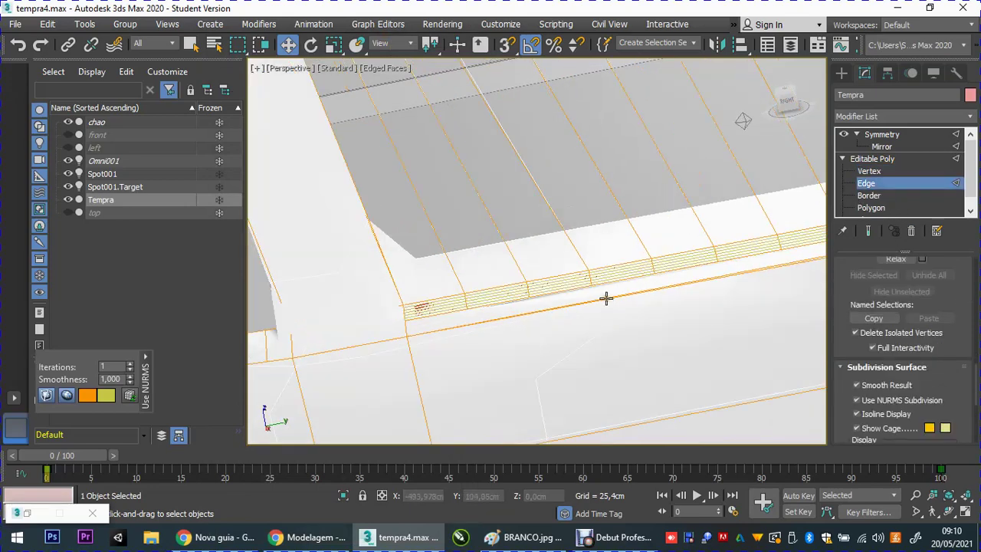
pyautogui.scroll(3, 606, 298)
pyautogui.scroll(2, 605, 298)
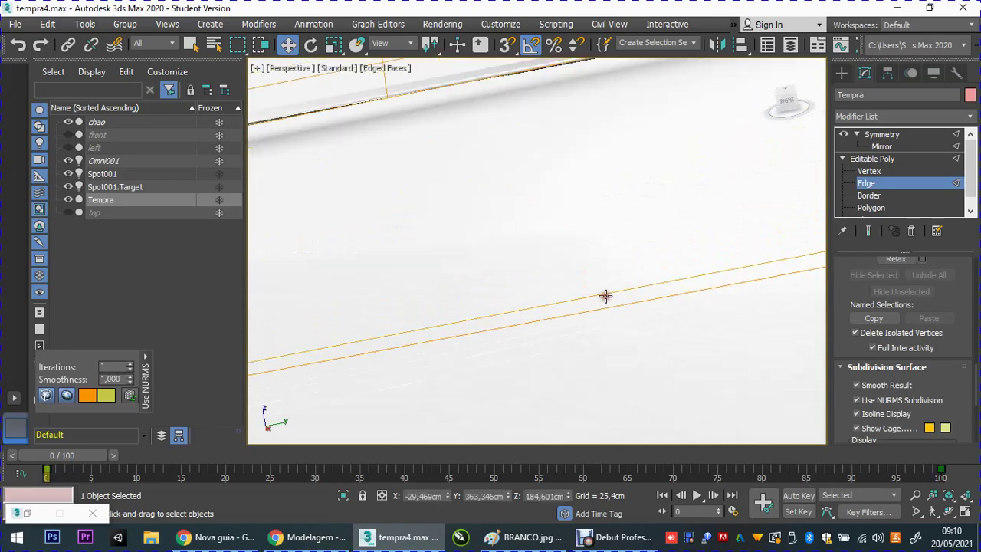
pyautogui.scroll(-2, 605, 296)
pyautogui.scroll(-3, 587, 314)
pyautogui.moveTo(591, 329); pyautogui.dragTo(437, 307, button='middle')
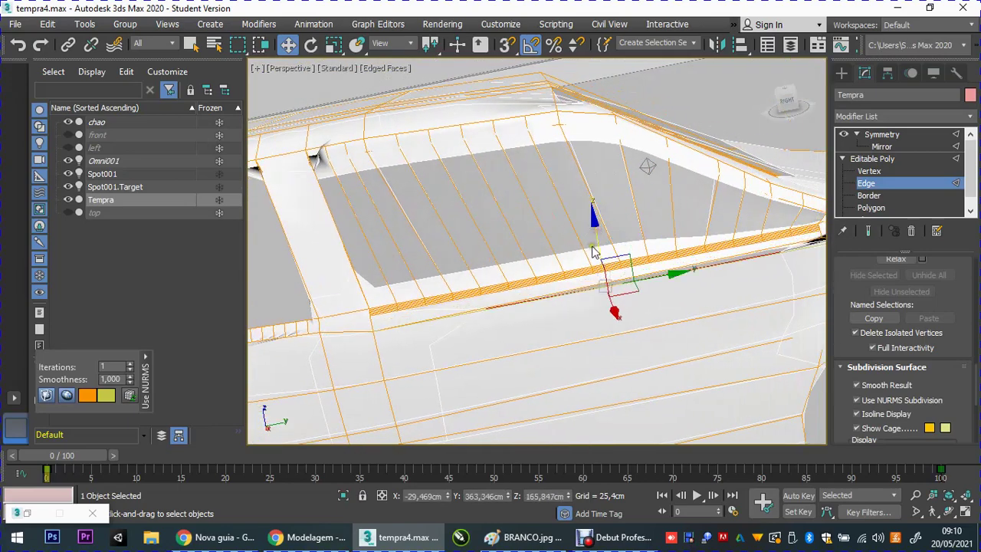
pyautogui.scroll(3, 506, 290)
pyautogui.scroll(2, 483, 274)
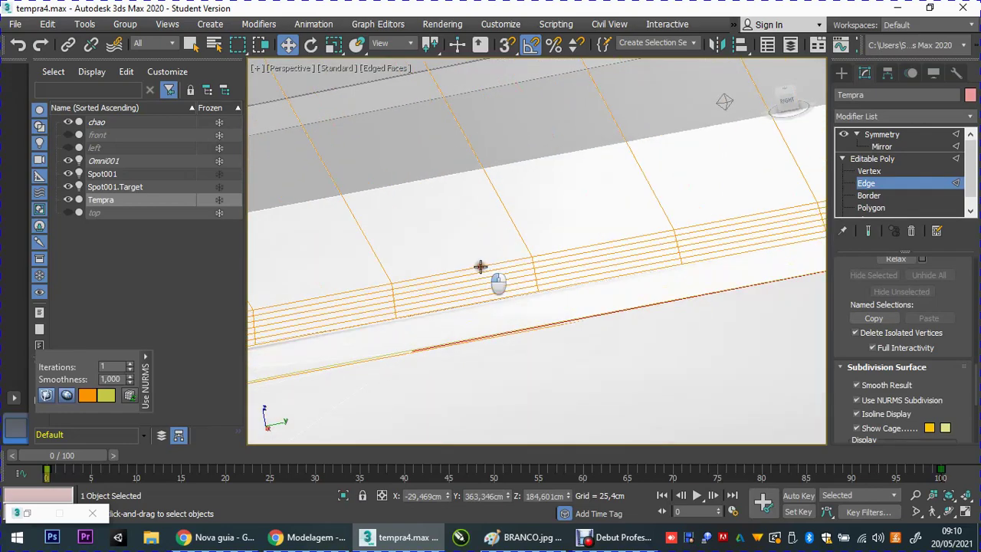
pyautogui.moveTo(447, 201); pyautogui.dragTo(447, 232)
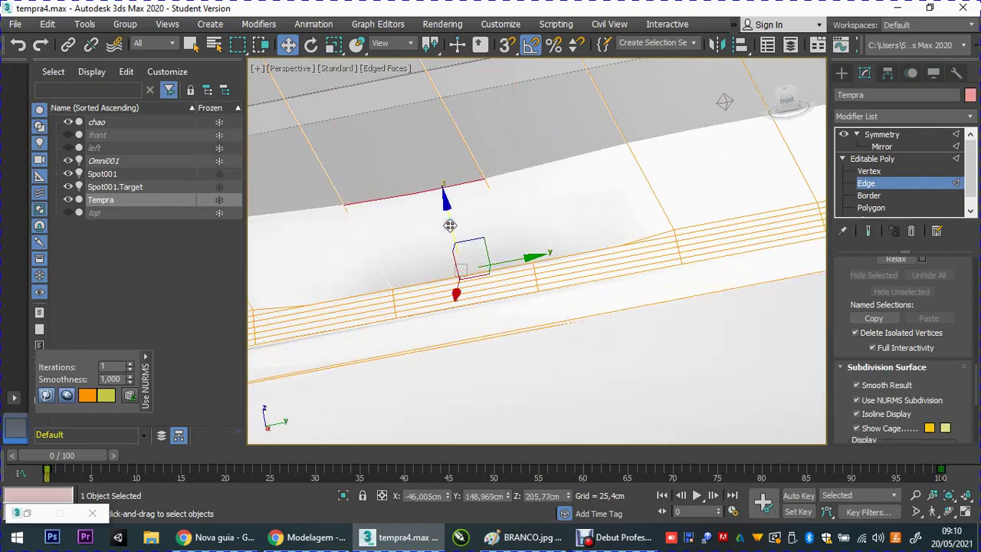
pyautogui.hotkey('ctrl', 'z')
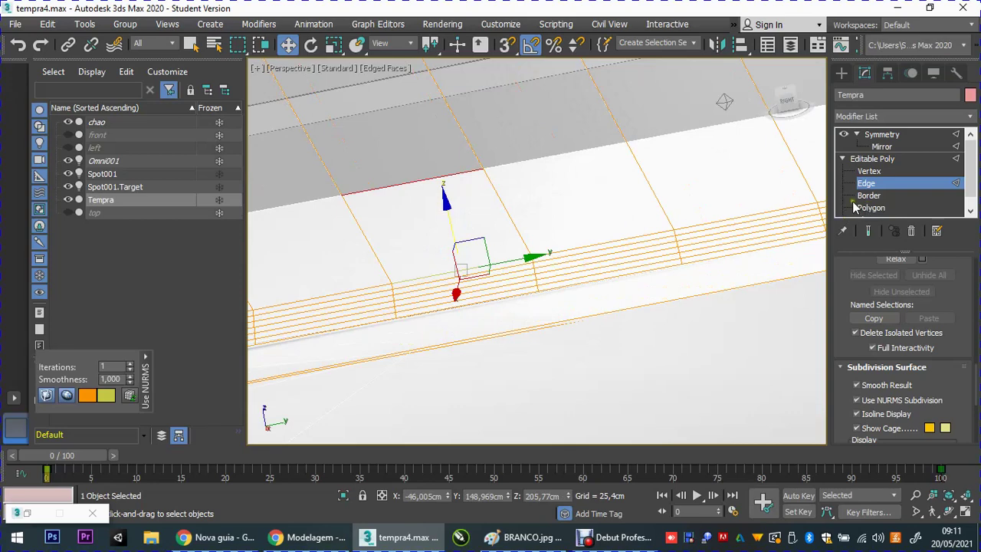
pyautogui.keyDown('alt'); pyautogui.moveTo(498, 240); pyautogui.dragTo(534, 238, button='middle'); pyautogui.keyUp('alt')
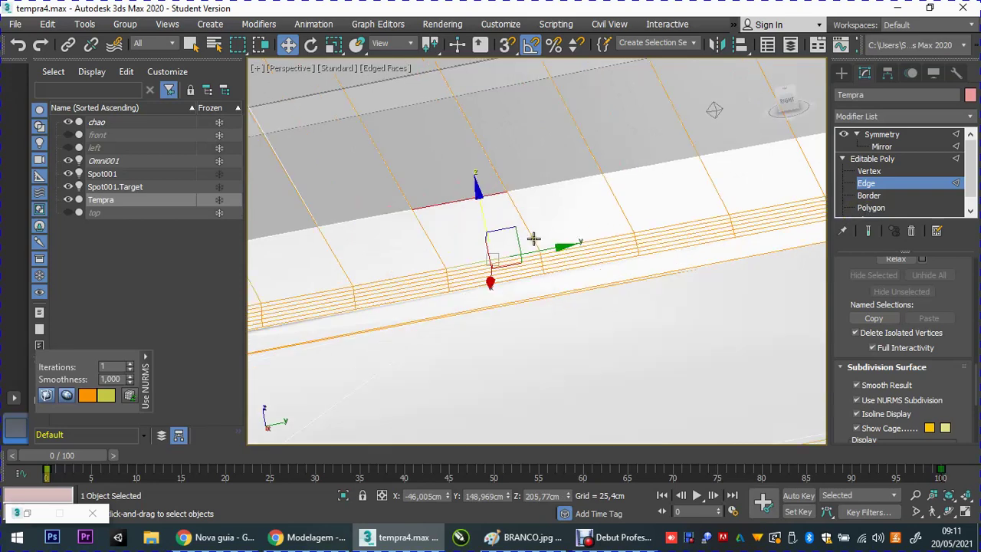
# At polygon level, select the strip of window polygons along the side window.
pyautogui.click(861, 208)
pyautogui.click(701, 197)
pyautogui.moveTo(693, 193)
pyautogui.keyDown('alt'); pyautogui.mouseDown(button='middle')
pyautogui.moveTo(648, 228)
pyautogui.moveTo(627, 228)
pyautogui.mouseUp(button='middle'); pyautogui.keyUp('alt')
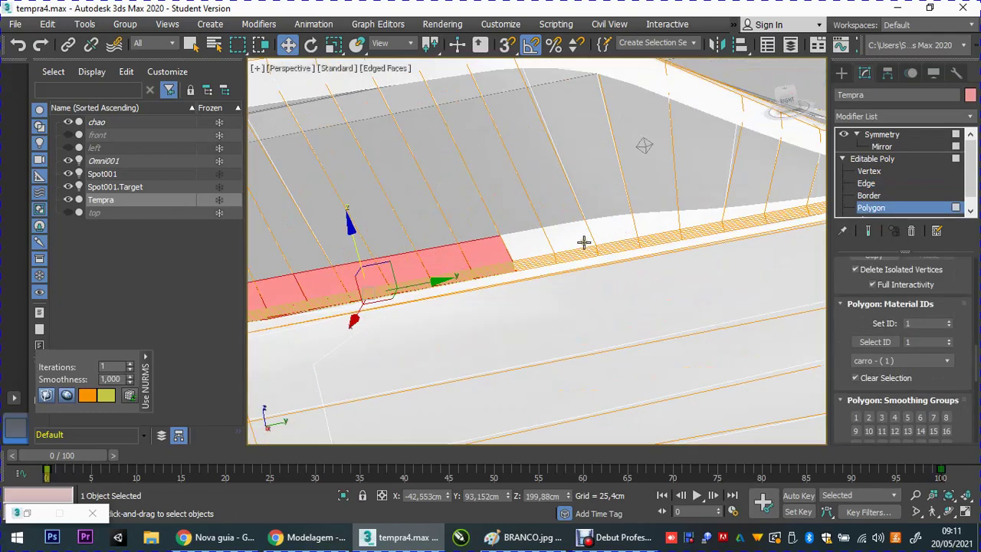
pyautogui.keyDown('ctrl'); pyautogui.click(530, 247); pyautogui.keyUp('ctrl')
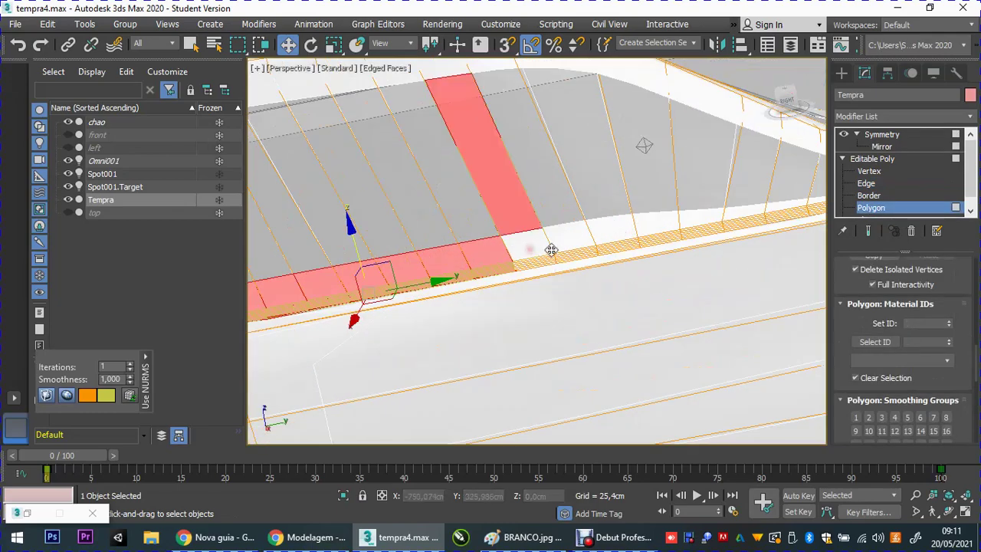
pyautogui.keyDown('ctrl'); pyautogui.click(567, 246); pyautogui.keyUp('ctrl')
pyautogui.keyDown('ctrl'); pyautogui.click(607, 234); pyautogui.keyUp('ctrl')
pyautogui.keyDown('ctrl'); pyautogui.click(646, 227); pyautogui.keyUp('ctrl')
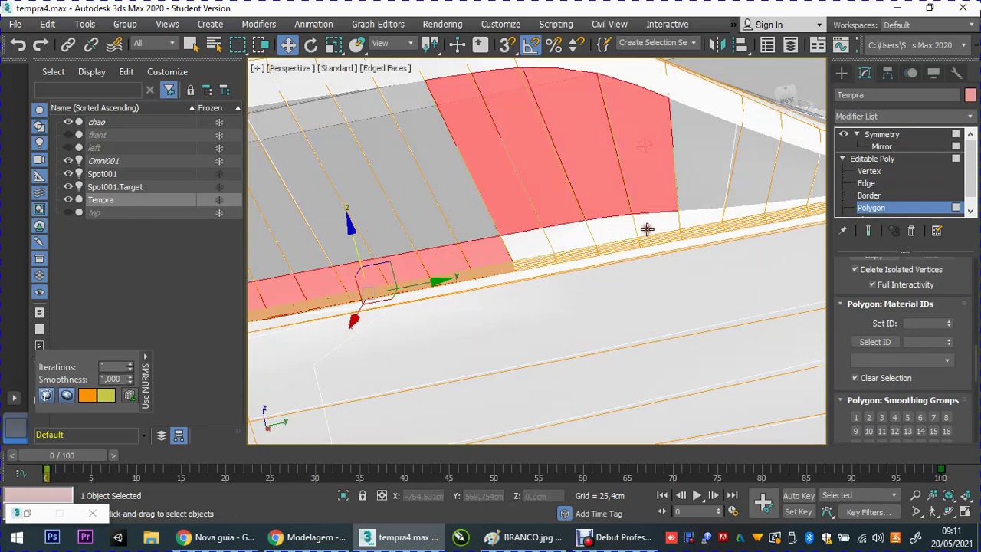
pyautogui.keyDown('ctrl'); pyautogui.click(699, 217); pyautogui.keyUp('ctrl')
pyautogui.keyDown('ctrl'); pyautogui.click(740, 204); pyautogui.keyUp('ctrl')
pyautogui.keyDown('ctrl'); pyautogui.click(781, 190); pyautogui.keyUp('ctrl')
# Add the polygons at the window's far end, apply material ID 2, then clear the selection.
pyautogui.keyDown('alt'); pyautogui.moveTo(783, 189); pyautogui.dragTo(639, 204, button='middle'); pyautogui.keyUp('alt')
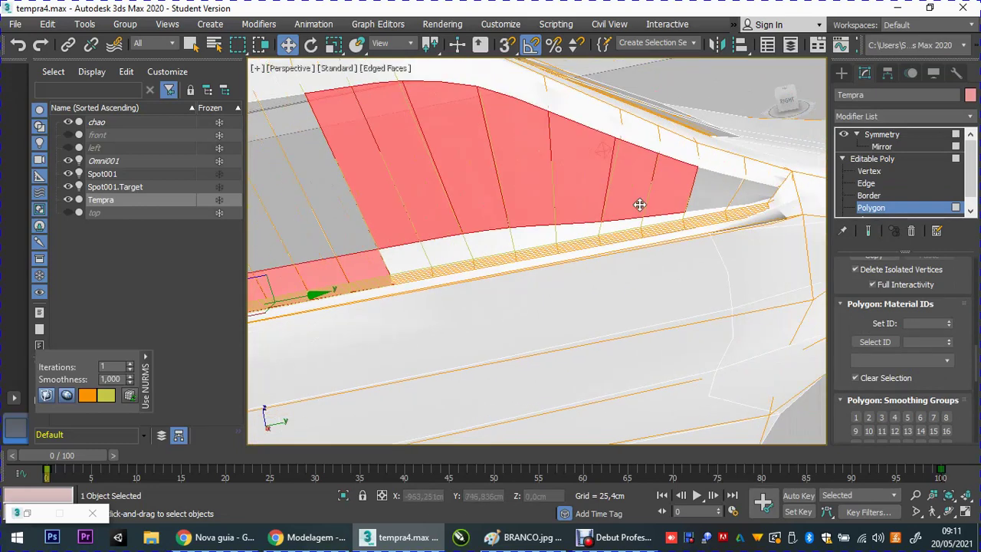
pyautogui.keyDown('ctrl'); pyautogui.click(705, 198); pyautogui.keyUp('ctrl')
pyautogui.keyDown('ctrl'); pyautogui.click(753, 205); pyautogui.keyUp('ctrl')
pyautogui.moveTo(619, 241)
pyautogui.keyDown('alt'); pyautogui.mouseDown(button='middle')
pyautogui.moveTo(475, 266)
pyautogui.moveTo(528, 284)
pyautogui.mouseUp(button='middle'); pyautogui.keyUp('alt')
pyautogui.write('2')
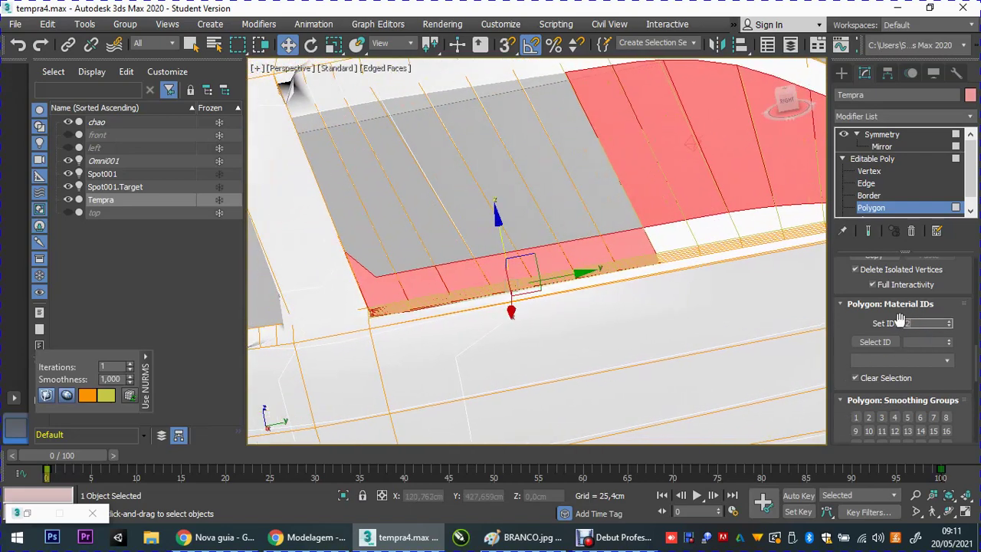
pyautogui.press('Return')
pyautogui.moveTo(573, 220)
pyautogui.keyDown('alt'); pyautogui.mouseDown(button='middle')
pyautogui.moveTo(599, 253)
pyautogui.moveTo(519, 263)
pyautogui.mouseUp(button='middle'); pyautogui.keyUp('alt')
pyautogui.scroll(-3, 604, 232)
pyautogui.click(598, 229)
pyautogui.click(329, 91)
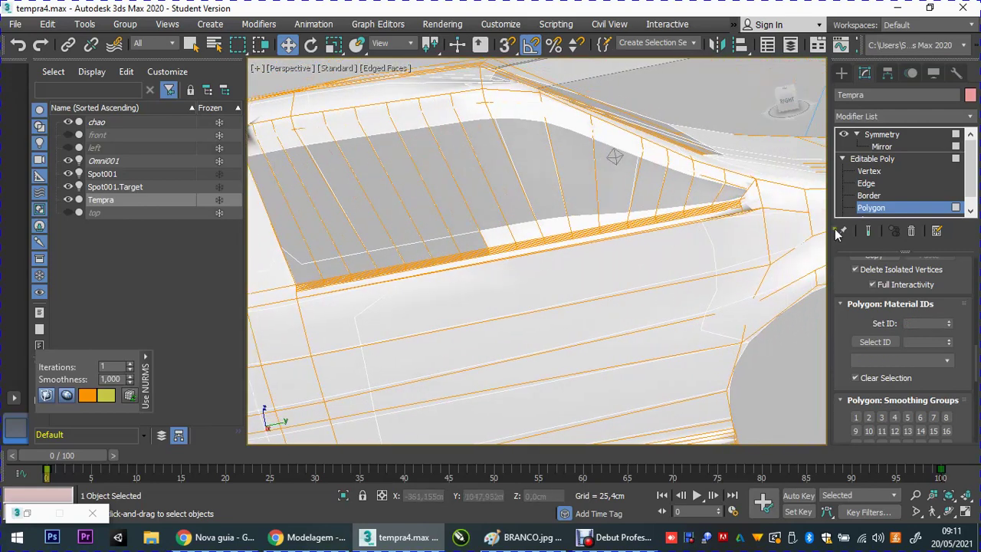
# Zoom in on the window sill, then select one sill edge at edge level.
pyautogui.click(869, 171)
pyautogui.scroll(3, 648, 219)
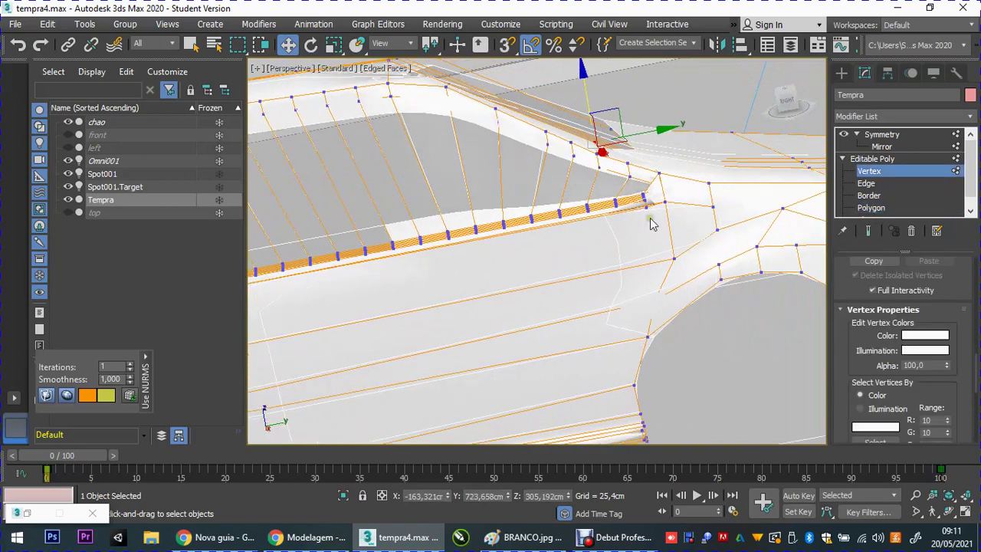
pyautogui.scroll(3, 634, 207)
pyautogui.scroll(2, 634, 207)
pyautogui.moveTo(639, 180)
pyautogui.keyDown('alt'); pyautogui.mouseDown(button='middle')
pyautogui.moveTo(541, 250)
pyautogui.moveTo(477, 278)
pyautogui.moveTo(543, 297)
pyautogui.moveTo(597, 295)
pyautogui.moveTo(532, 291)
pyautogui.mouseUp(button='middle'); pyautogui.keyUp('alt')
pyautogui.scroll(2, 574, 300)
pyautogui.scroll(4, 594, 285)
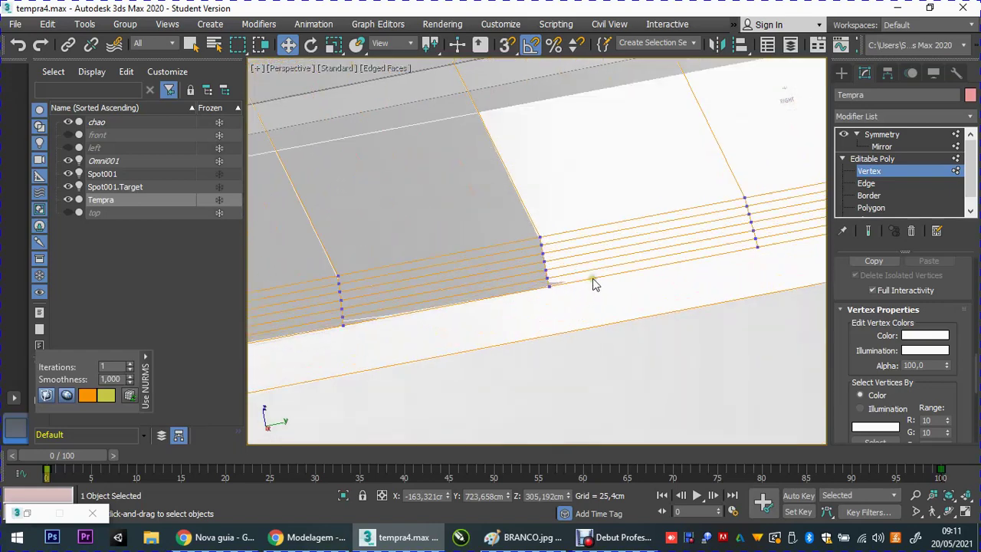
pyautogui.click(867, 184)
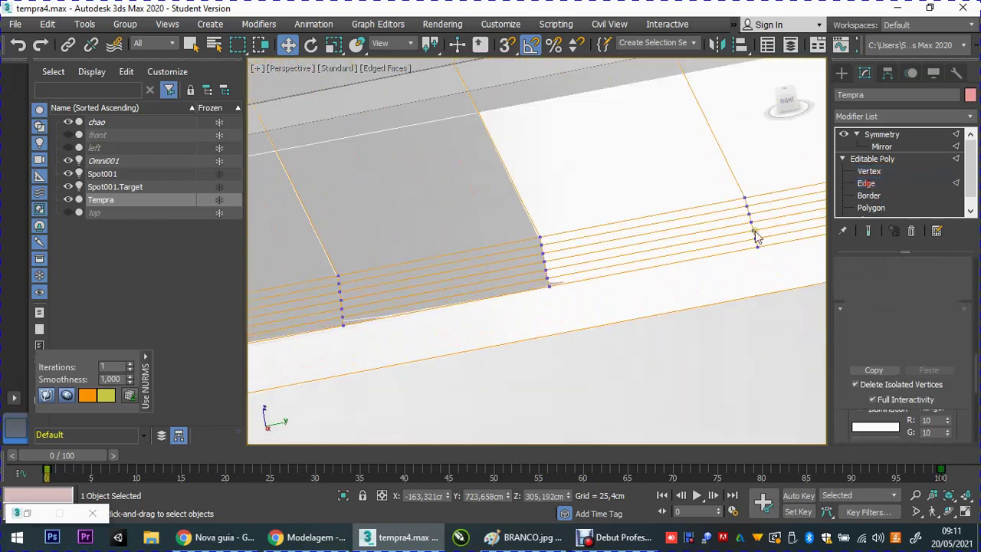
pyautogui.click(667, 272)
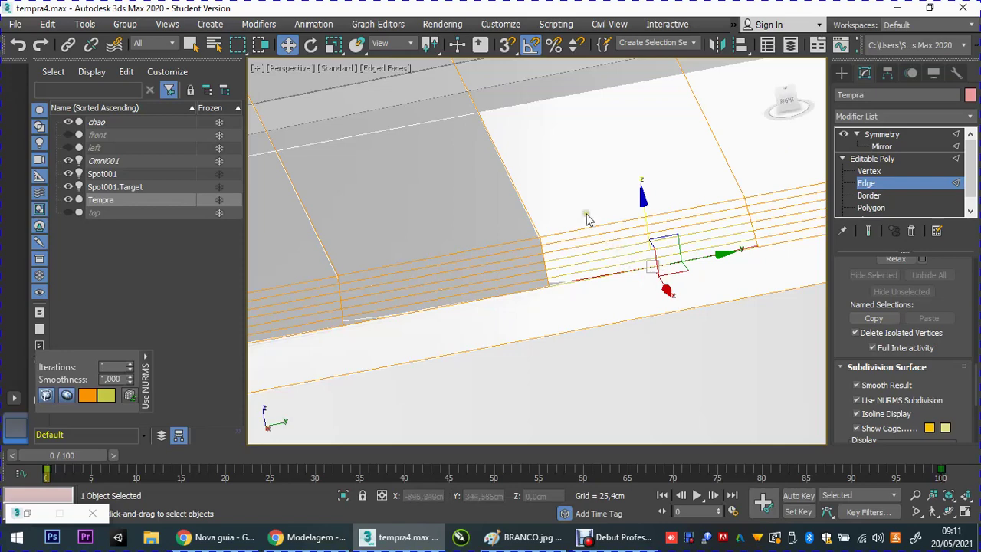
# Select the sill edge loop, connect crossing edges, and undo the notch in the sill edge.
pyautogui.doubleClick(603, 277)
pyautogui.rightClick(588, 239)
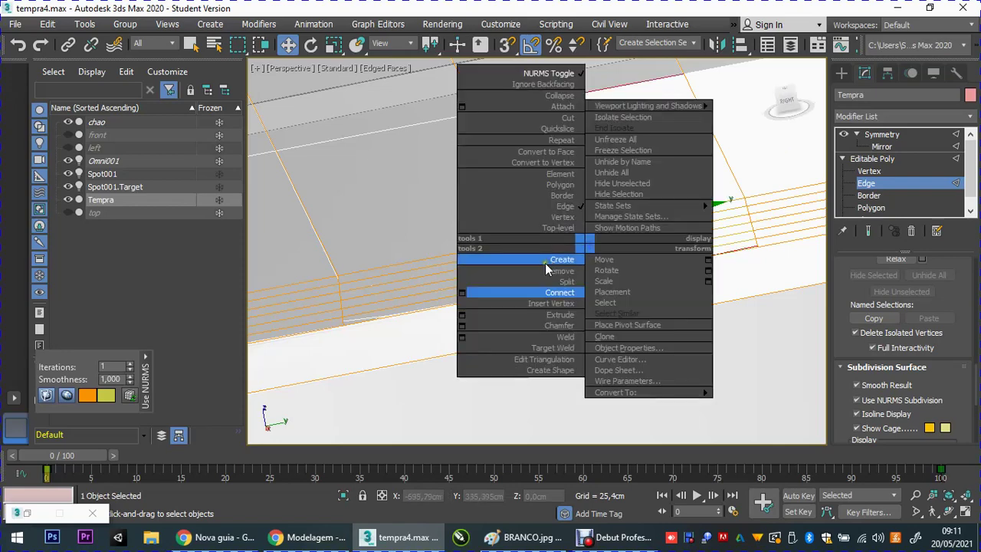
pyautogui.click(529, 292)
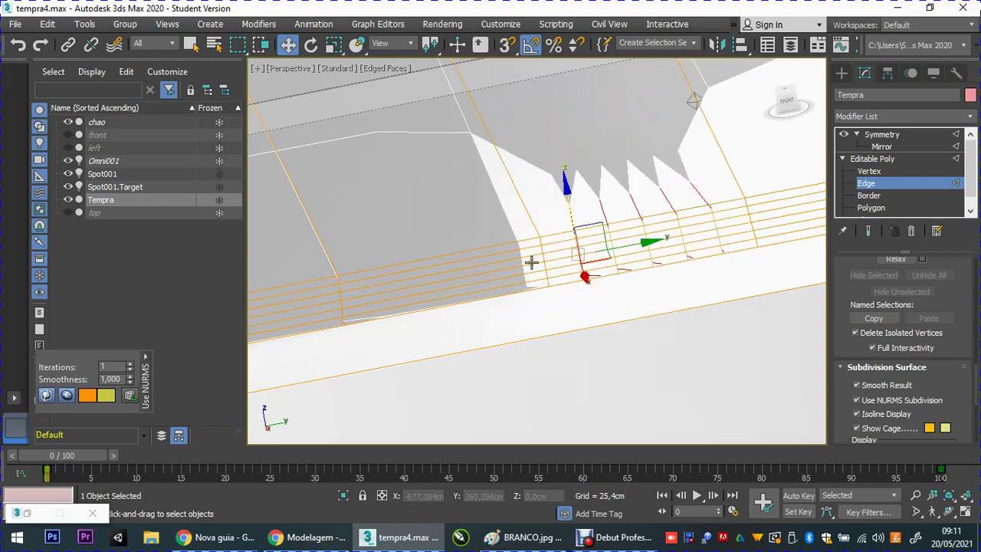
pyautogui.scroll(-2, 532, 262)
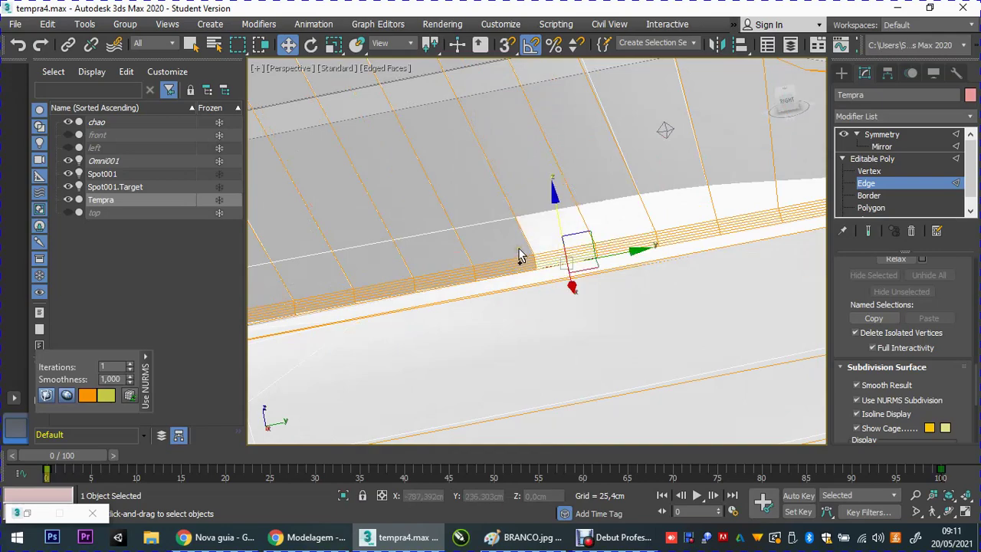
pyautogui.click(512, 253)
pyautogui.scroll(-3, 512, 253)
pyautogui.scroll(-1, 529, 238)
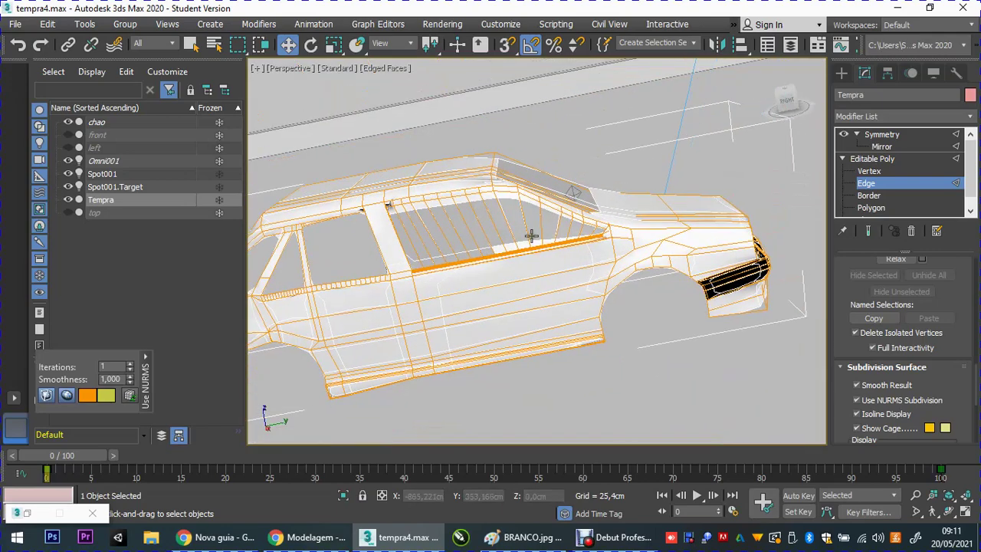
pyautogui.hotkey('ctrl', 'z')
pyautogui.scroll(4, 525, 238)
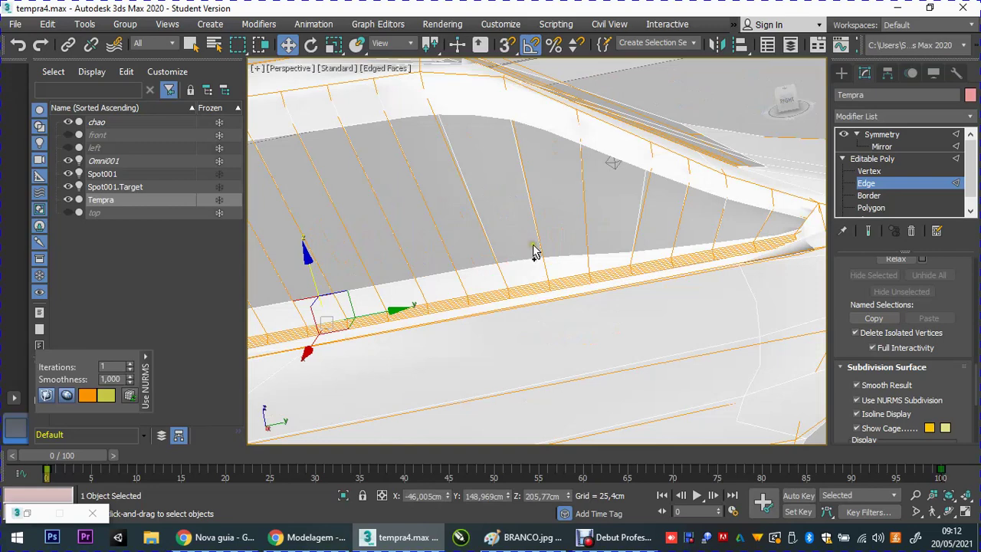
pyautogui.hotkey('ctrl', 'z')
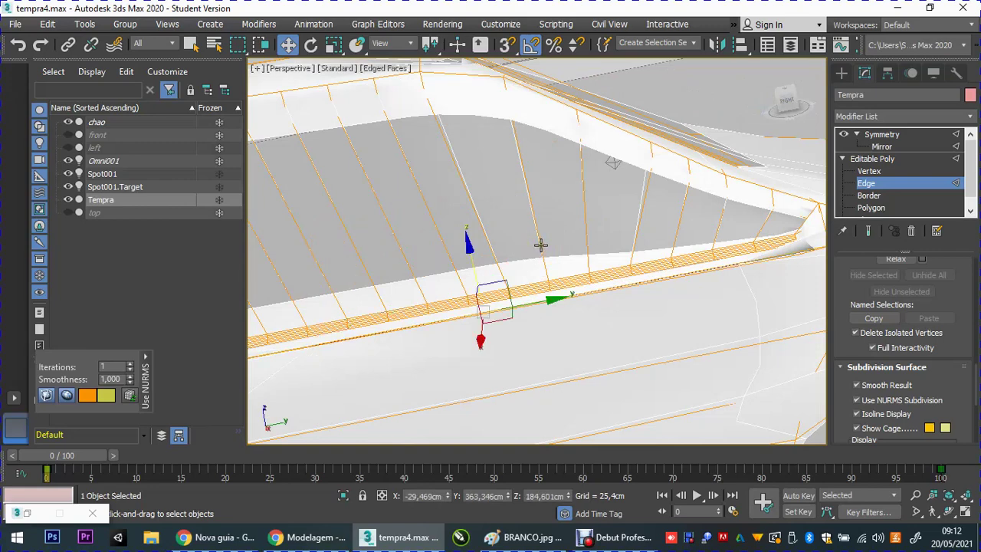
pyautogui.hotkey('ctrl', 'y')
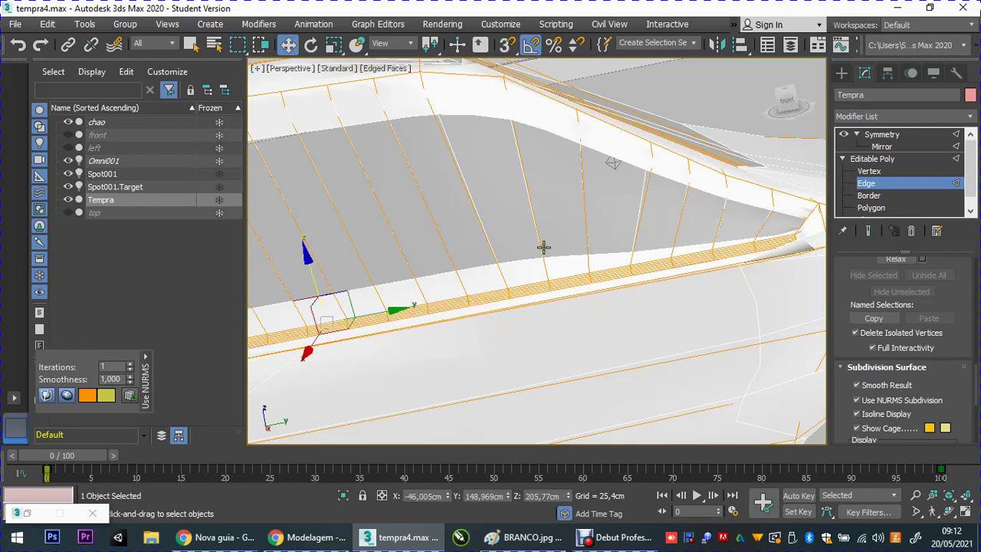
pyautogui.hotkey('ctrl', 'y')
pyautogui.hotkey('ctrl', 'y')
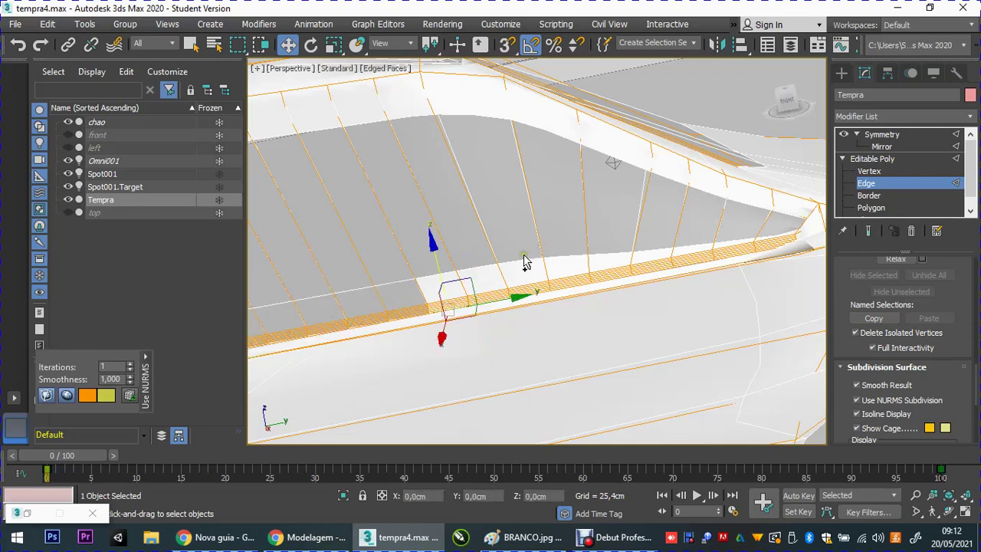
pyautogui.hotkey('ctrl', 'y')
pyautogui.hotkey('ctrl', 'y')
pyautogui.hotkey('ctrl', 'z')
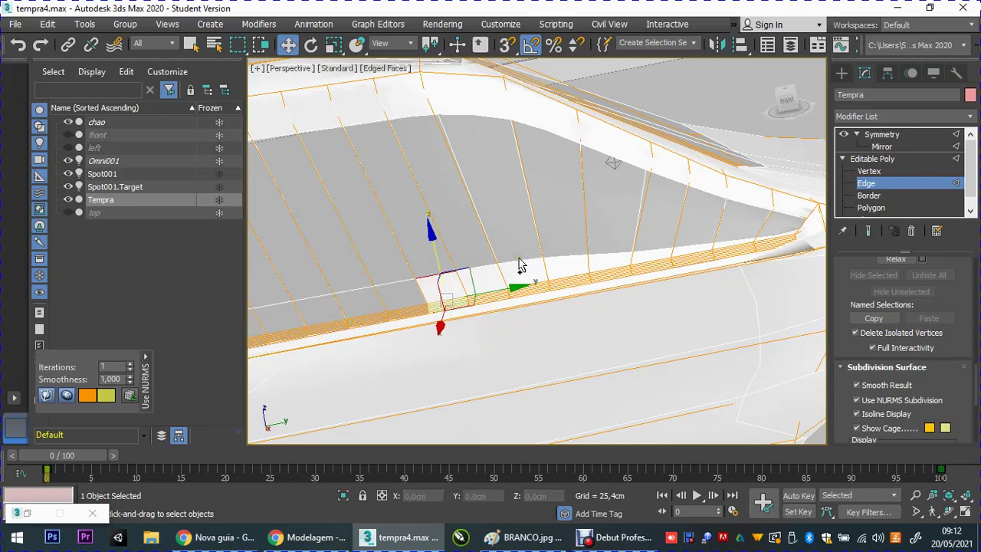
# Move the sill edges at the pillar base along Z so they meet the sill.
pyautogui.moveTo(461, 261); pyautogui.dragTo(498, 226, button='middle')
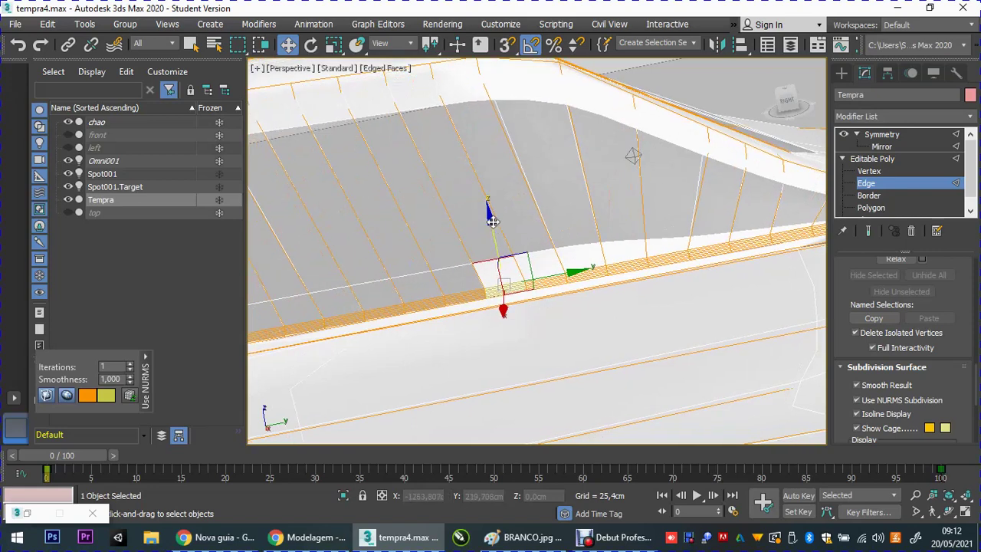
pyautogui.moveTo(492, 222)
pyautogui.mouseDown()
pyautogui.moveTo(523, 285)
pyautogui.moveTo(509, 276)
pyautogui.mouseUp()
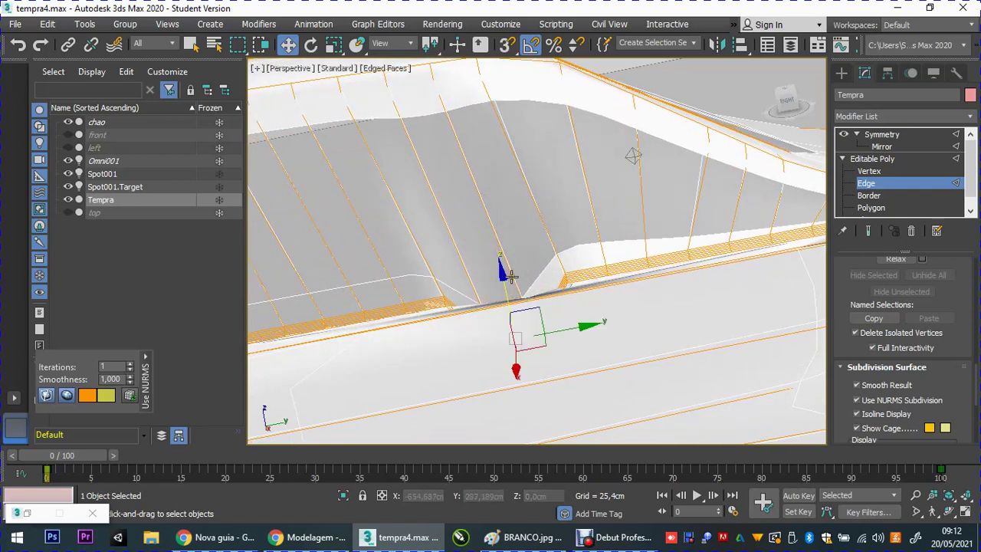
pyautogui.moveTo(508, 275)
pyautogui.keyDown('alt'); pyautogui.mouseDown(button='middle')
pyautogui.moveTo(521, 351)
pyautogui.moveTo(543, 382)
pyautogui.moveTo(493, 281)
pyautogui.mouseUp(button='middle'); pyautogui.keyUp('alt')
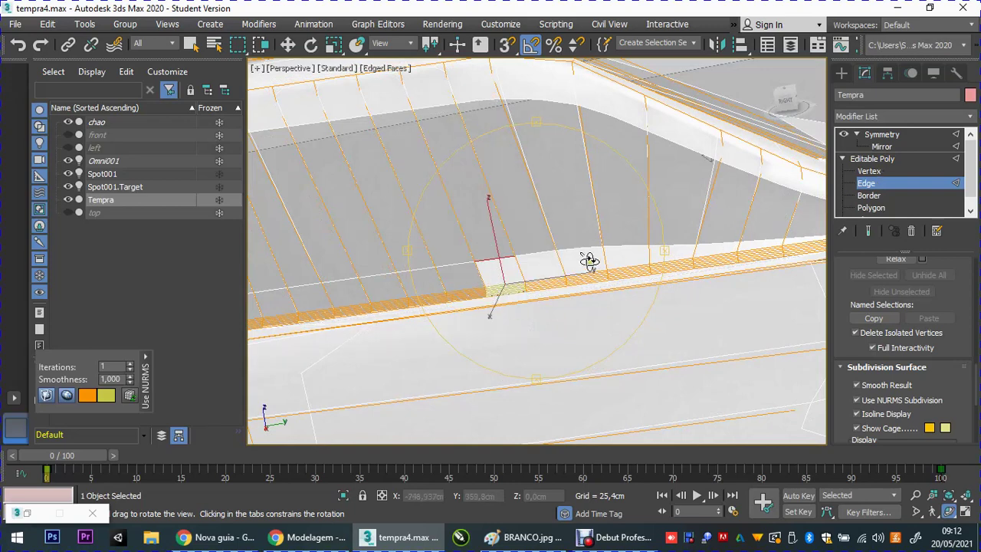
pyautogui.press('w')
pyautogui.moveTo(496, 237)
pyautogui.mouseDown()
pyautogui.moveTo(497, 226)
pyautogui.moveTo(508, 282)
pyautogui.mouseUp()
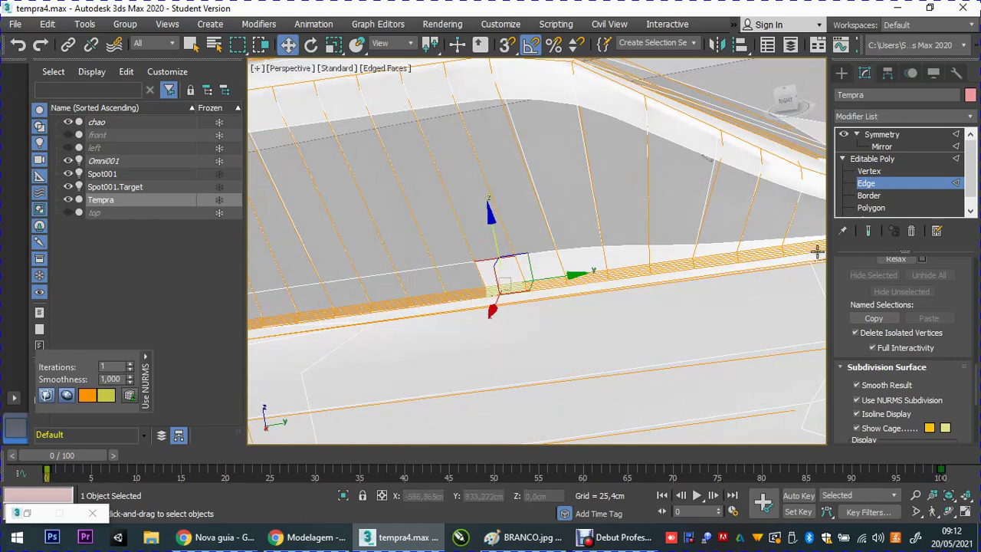
# At polygon level, select the window and ledge faces beside the rear pillar.
pyautogui.click(869, 207)
pyautogui.click(488, 277)
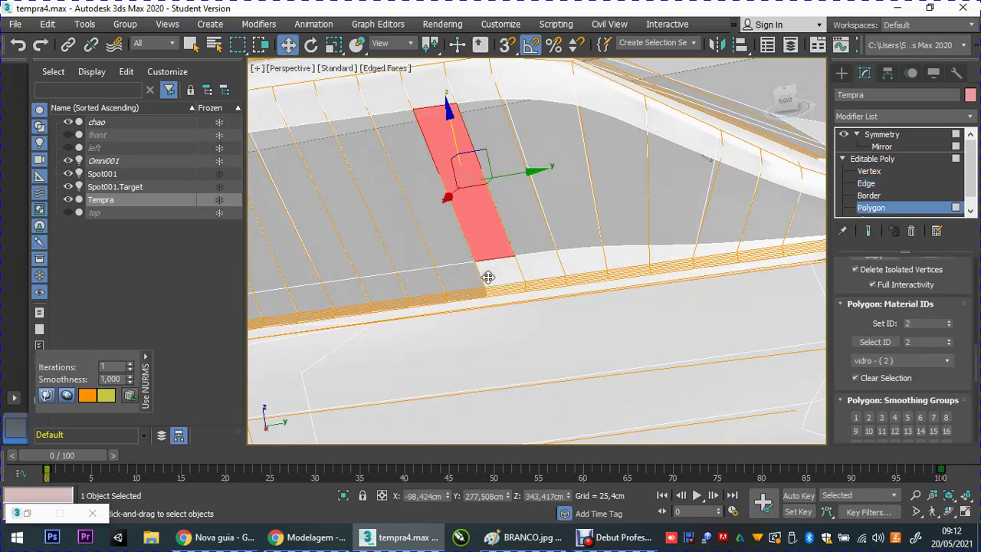
pyautogui.click(497, 287)
pyautogui.scroll(2, 495, 287)
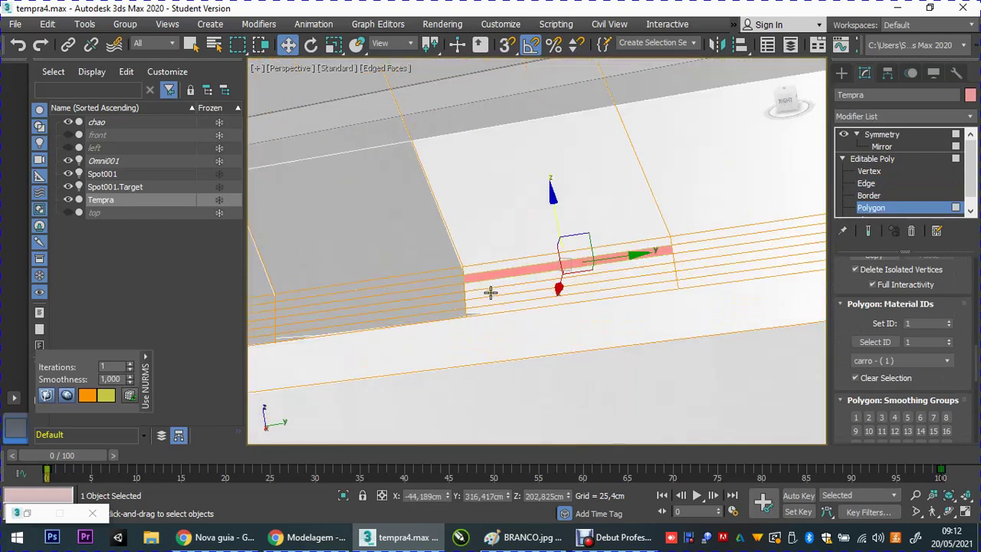
pyautogui.scroll(2, 490, 289)
pyautogui.click(486, 257)
pyautogui.moveTo(568, 264)
pyautogui.keyDown('alt'); pyautogui.mouseDown(button='middle')
pyautogui.moveTo(619, 259)
pyautogui.moveTo(436, 335)
pyautogui.moveTo(637, 289)
pyautogui.moveTo(424, 319)
pyautogui.mouseUp(button='middle'); pyautogui.keyUp('alt')
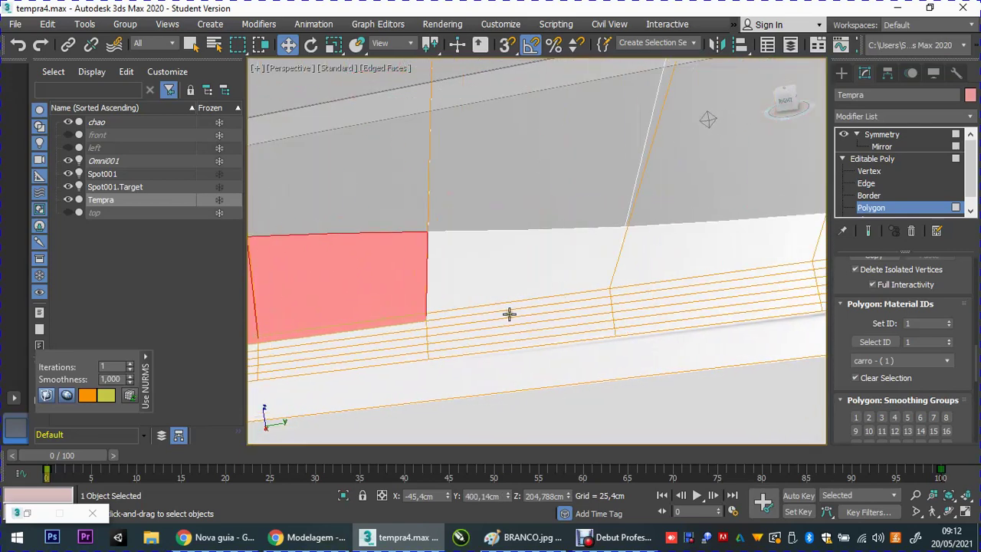
pyautogui.keyDown('ctrl'); pyautogui.click(501, 306); pyautogui.keyUp('ctrl')
pyautogui.keyDown('ctrl'); pyautogui.click(644, 285); pyautogui.keyUp('ctrl')
pyautogui.moveTo(574, 301)
pyautogui.keyDown('alt'); pyautogui.mouseDown(button='middle')
pyautogui.moveTo(682, 288)
pyautogui.moveTo(611, 309)
pyautogui.moveTo(486, 291)
pyautogui.mouseUp(button='middle'); pyautogui.keyUp('alt')
pyautogui.keyDown('ctrl'); pyautogui.click(675, 278); pyautogui.keyUp('ctrl')
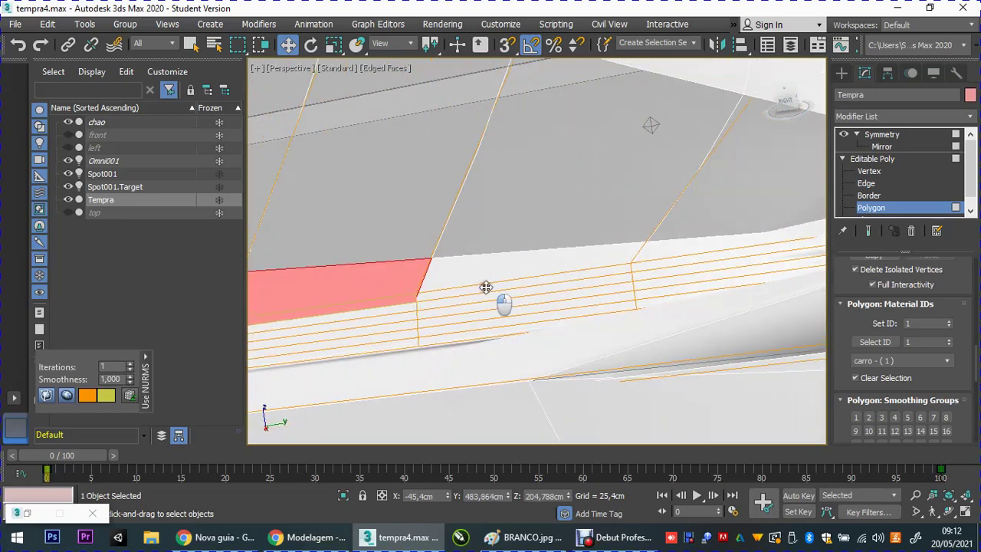
pyautogui.keyDown('ctrl'); pyautogui.click(486, 285); pyautogui.keyUp('ctrl')
pyautogui.keyDown('ctrl'); pyautogui.click(653, 260); pyautogui.keyUp('ctrl')
pyautogui.moveTo(657, 265)
pyautogui.keyDown('alt'); pyautogui.mouseDown(button='middle')
pyautogui.moveTo(563, 278)
pyautogui.moveTo(815, 379)
pyautogui.mouseUp(button='middle'); pyautogui.keyUp('alt')
# Give the faces material ID 2 (vidro), show the Symmetry result, and deselect.
pyautogui.click(920, 325)
pyautogui.write('2')
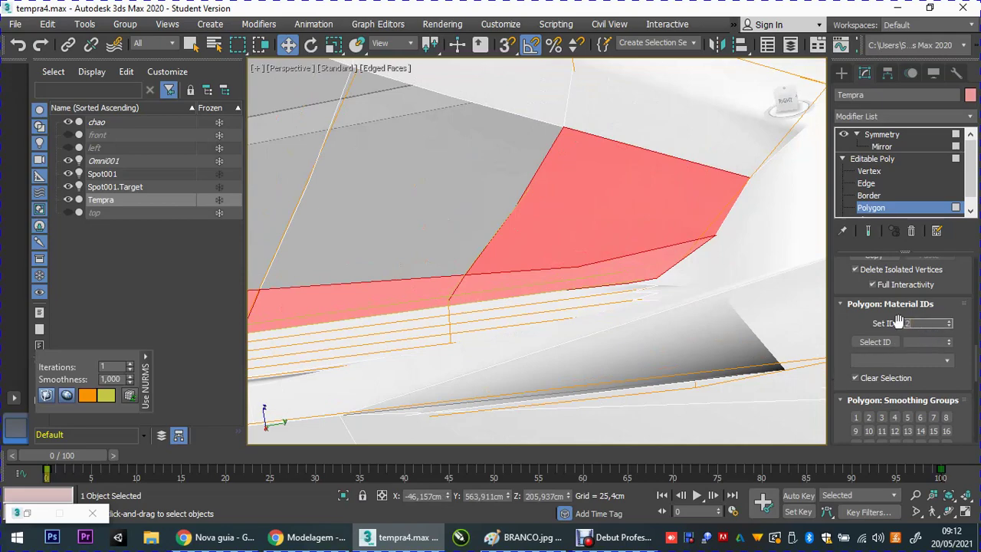
pyautogui.press('Return')
pyautogui.scroll(-5, 497, 242)
pyautogui.scroll(-5, 445, 248)
pyautogui.keyDown('alt'); pyautogui.moveTo(460, 267); pyautogui.dragTo(506, 258, button='middle'); pyautogui.keyUp('alt')
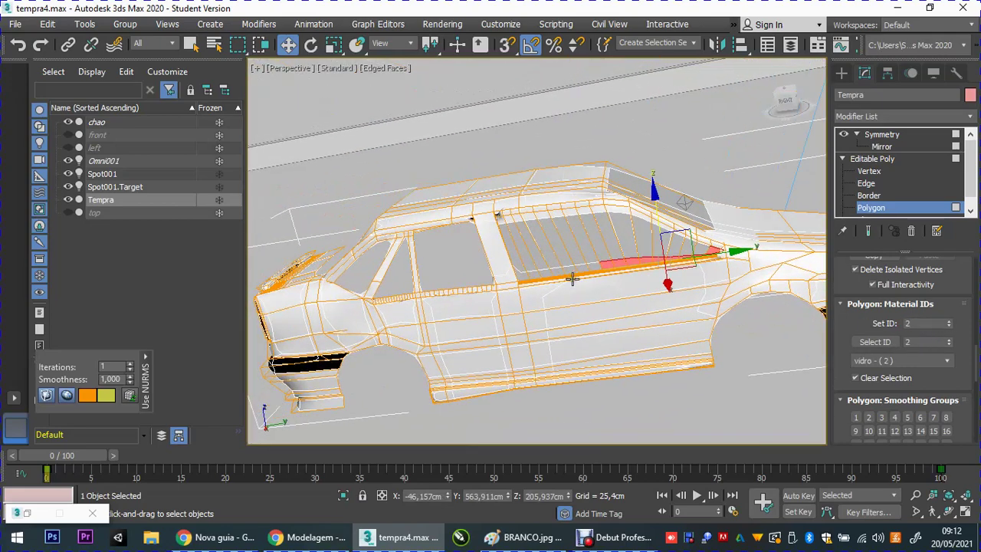
pyautogui.click(882, 134)
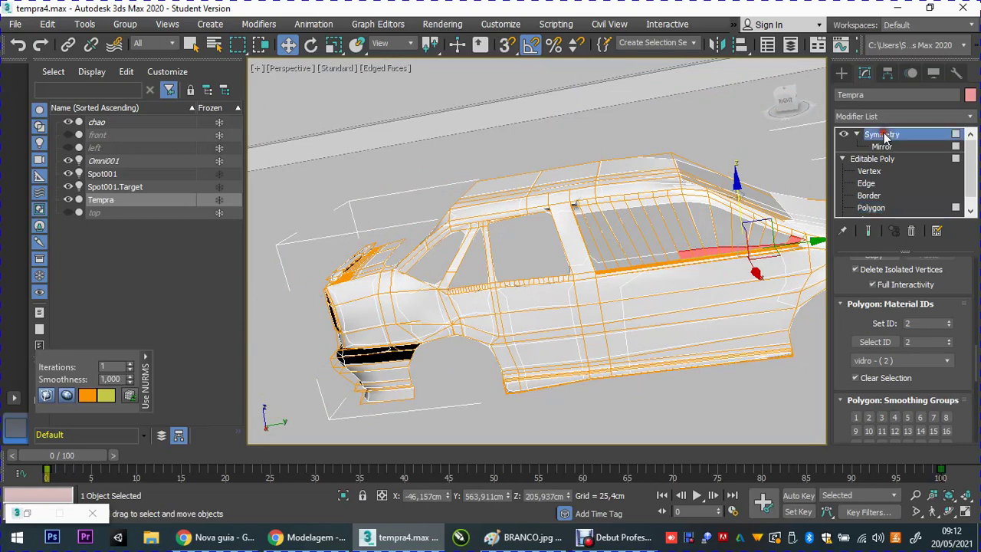
pyautogui.click(445, 157)
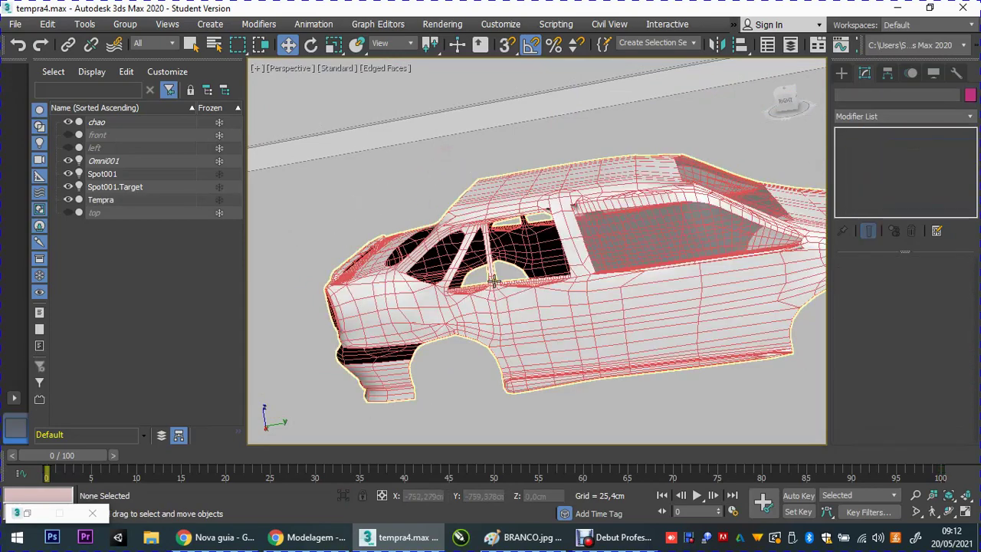
pyautogui.scroll(5, 506, 253)
pyautogui.scroll(-3, 512, 236)
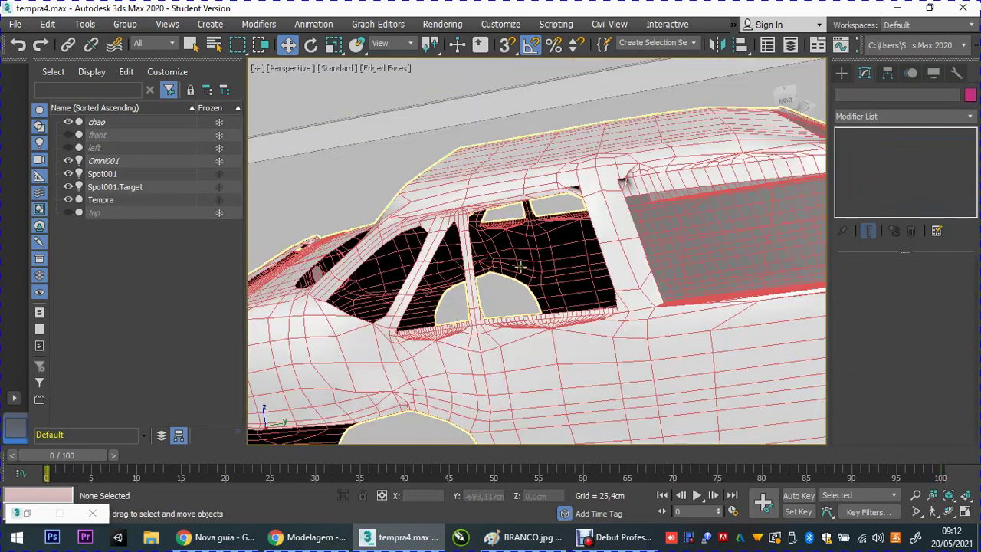
pyautogui.scroll(-2, 521, 268)
pyautogui.moveTo(552, 253)
pyautogui.keyDown('alt'); pyautogui.mouseDown(button='middle')
pyautogui.moveTo(434, 244)
pyautogui.moveTo(553, 232)
pyautogui.moveTo(543, 238)
pyautogui.mouseUp(button='middle'); pyautogui.keyUp('alt')
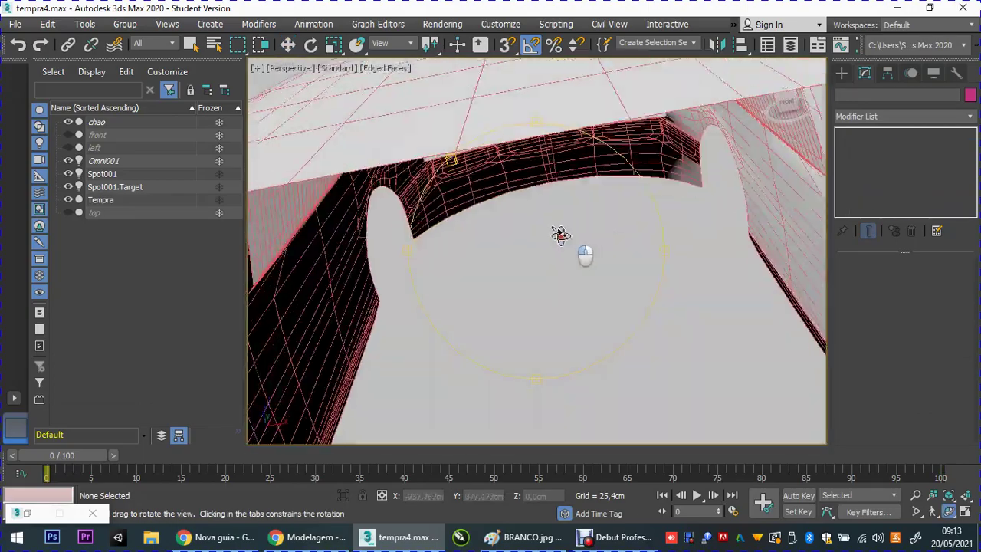
pyautogui.scroll(5, 566, 245)
pyautogui.scroll(-3, 565, 249)
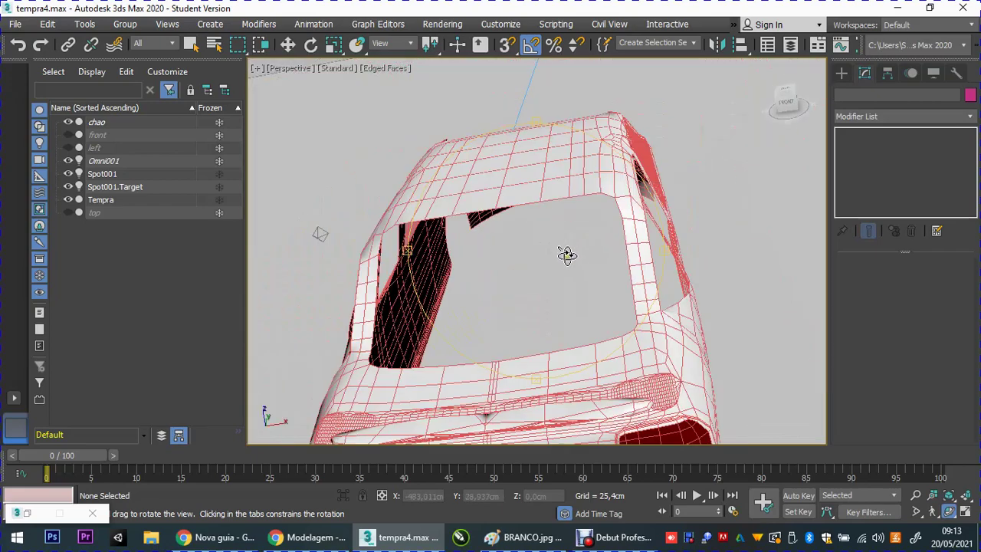
pyautogui.moveTo(568, 261)
pyautogui.keyDown('alt'); pyautogui.mouseDown(button='middle')
pyautogui.moveTo(565, 254)
pyautogui.moveTo(590, 245)
pyautogui.mouseUp(button='middle'); pyautogui.keyUp('alt')
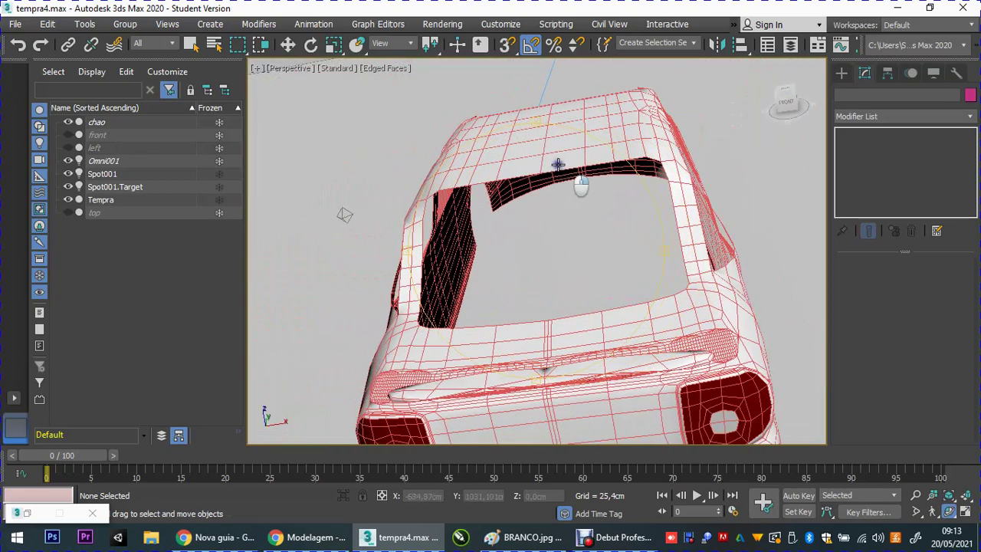
pyautogui.press('w')
# Select the Tempra body, turn off NURMS smoothing, and go to edge level.
pyautogui.click(613, 155)
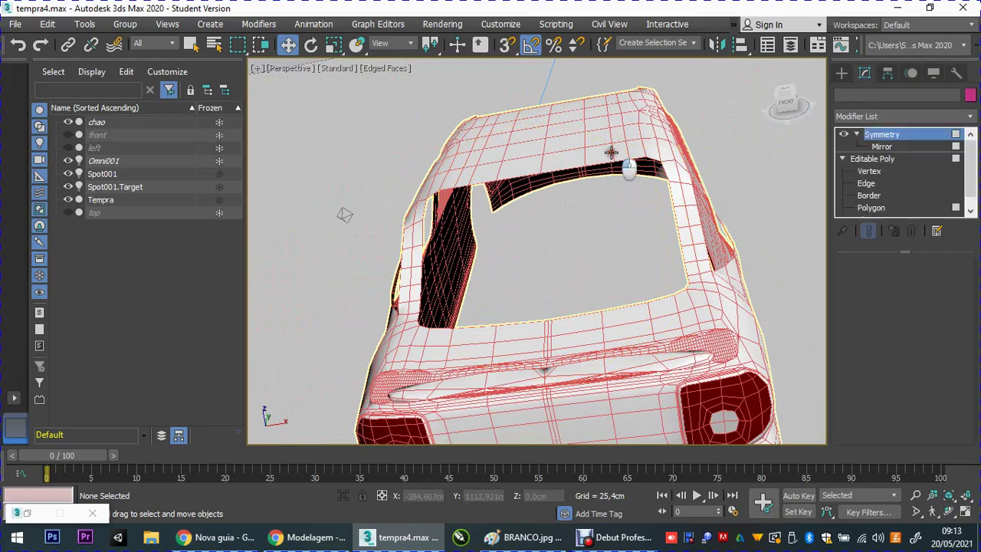
pyautogui.rightClick(591, 139)
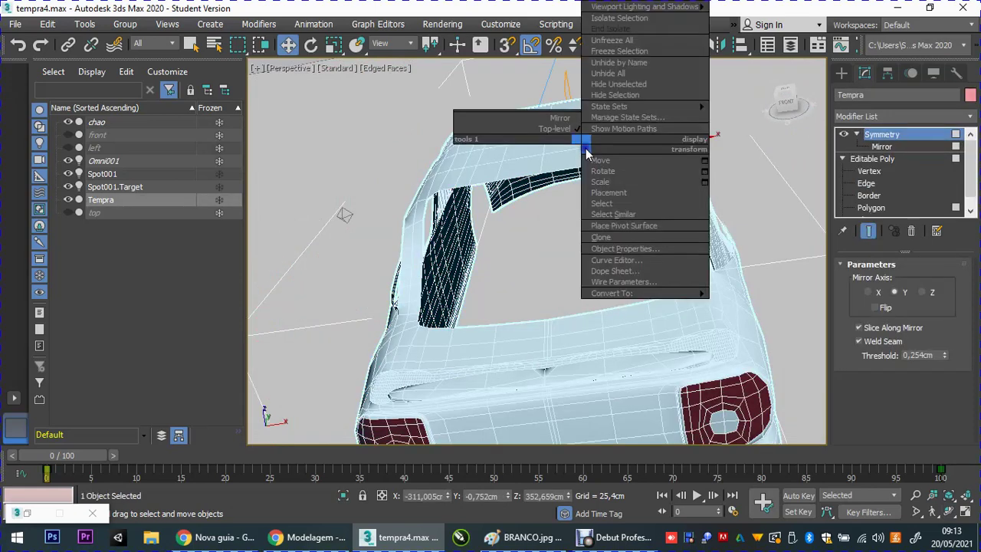
pyautogui.click(877, 175)
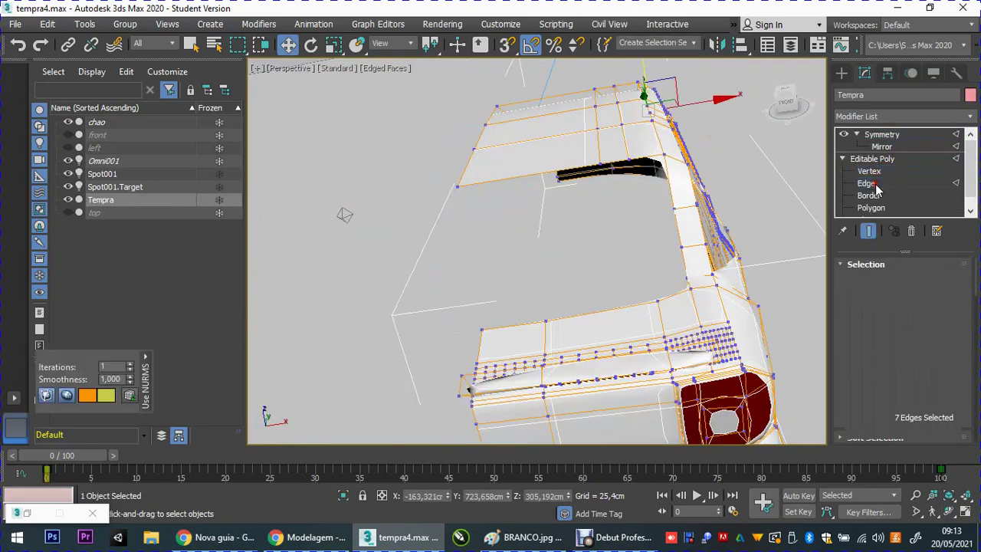
pyautogui.click(871, 158)
pyautogui.rightClick(517, 162)
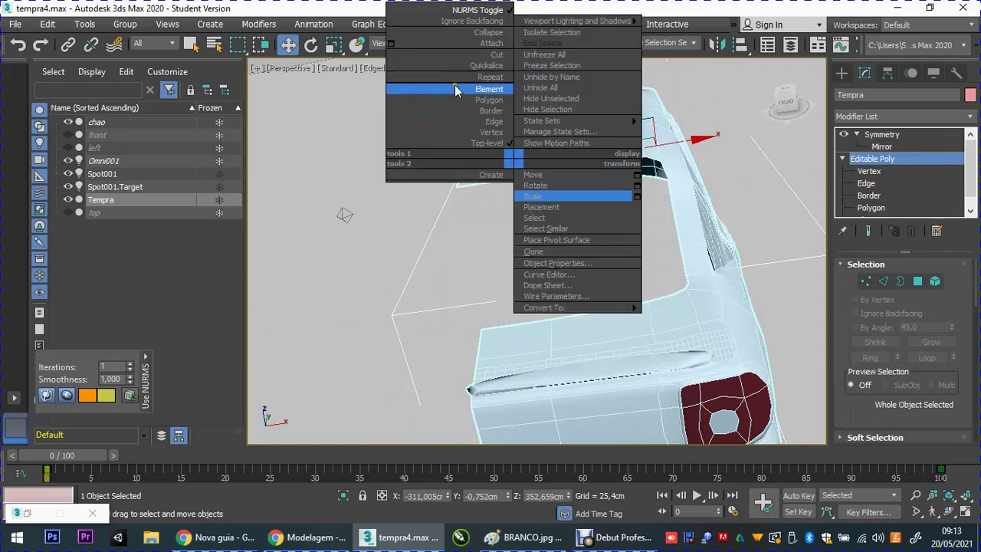
pyautogui.click(458, 10)
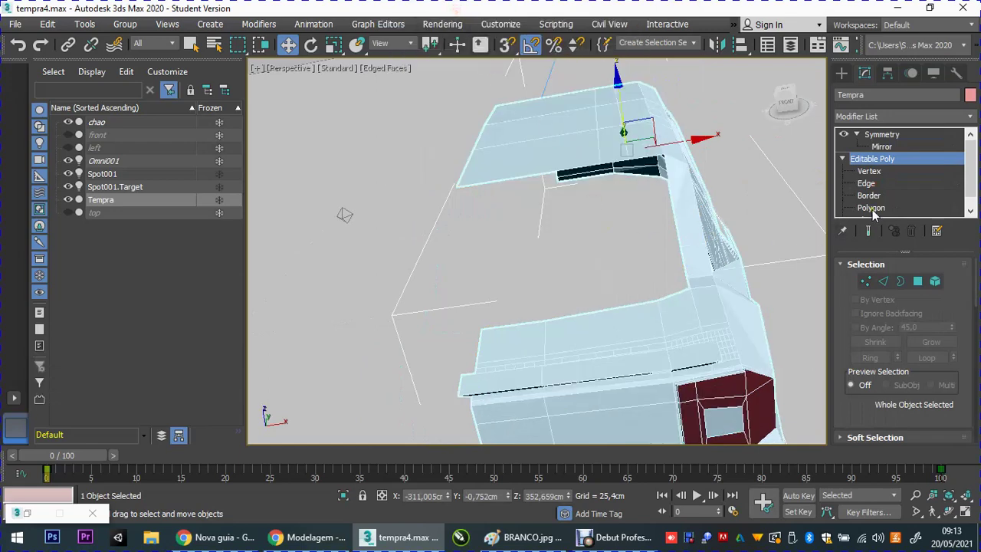
pyautogui.click(876, 182)
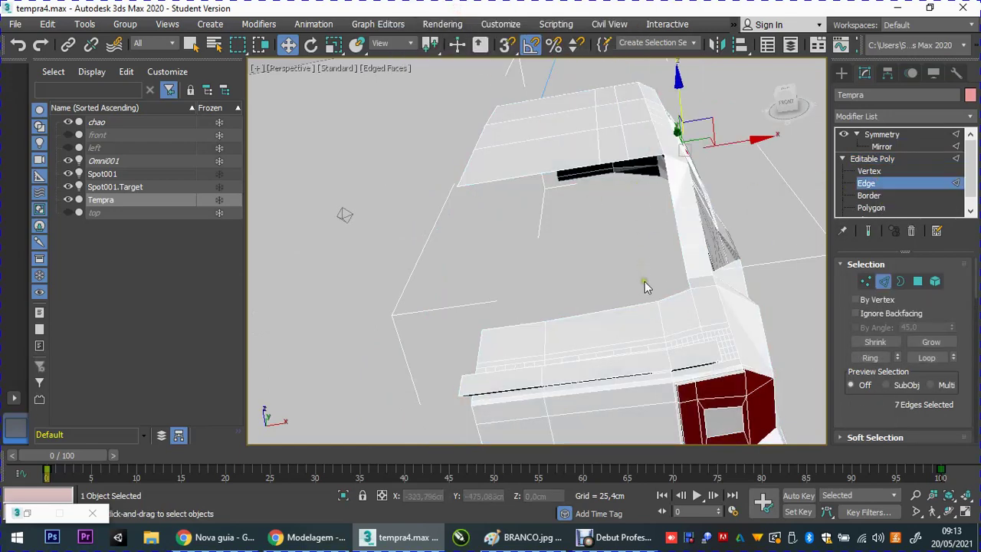
pyautogui.scroll(2, 656, 320)
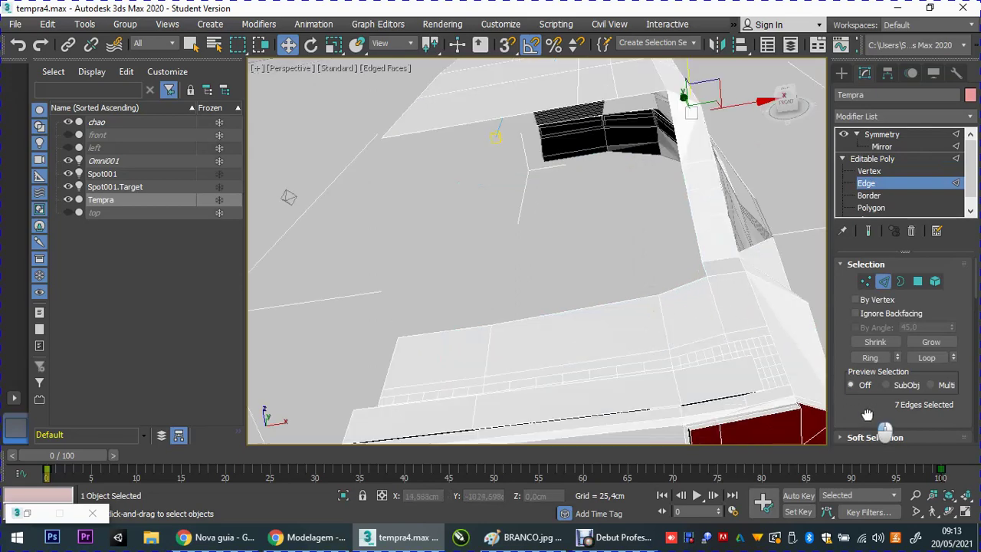
pyautogui.moveTo(867, 414); pyautogui.dragTo(872, 298)
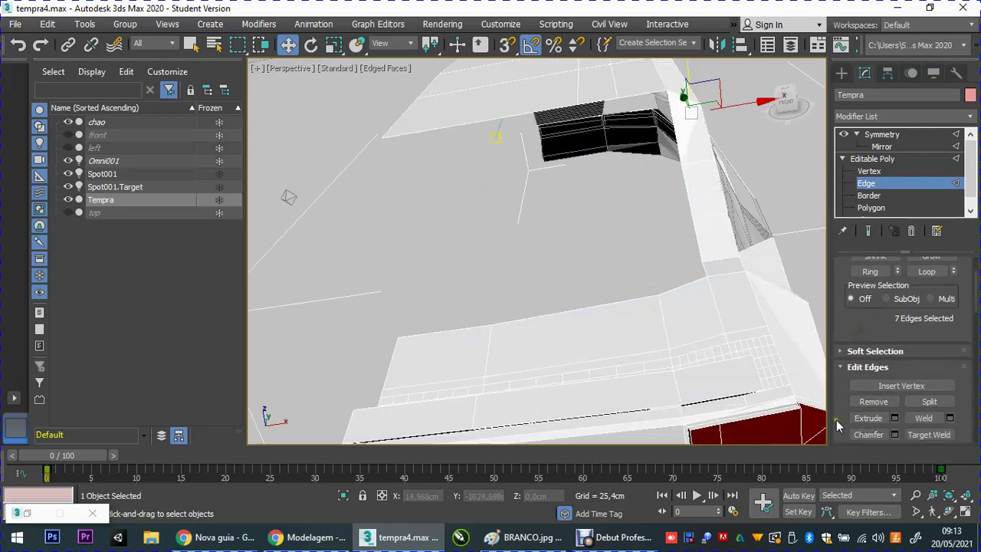
pyautogui.scroll(-2, 859, 397)
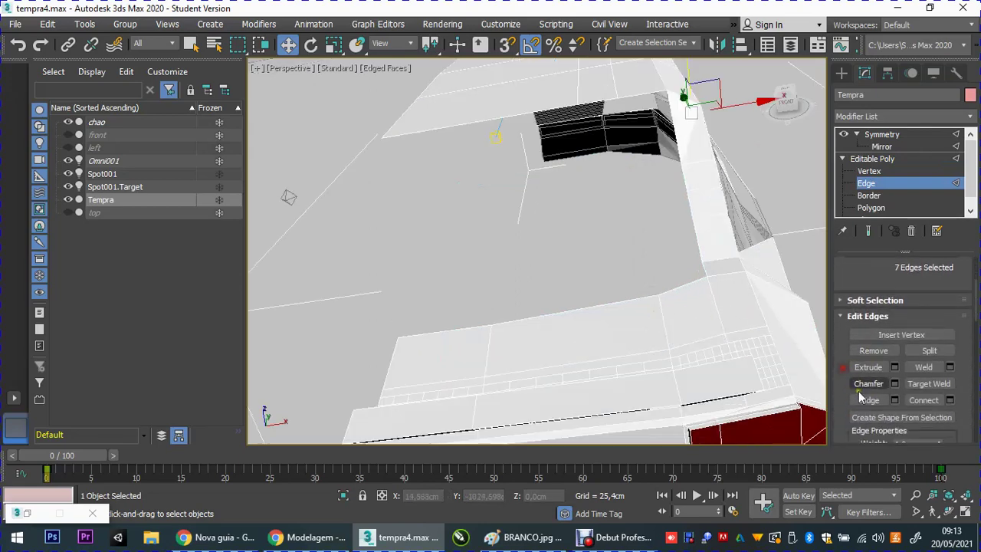
# Bridge edge 66 below the first gap to the upper edge.
pyautogui.click(634, 94)
pyautogui.click(682, 294)
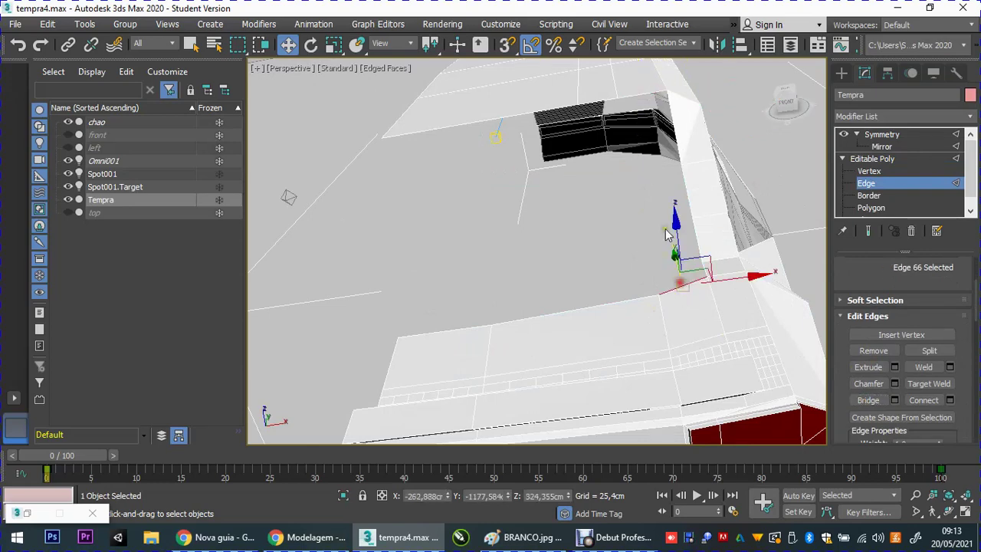
pyautogui.click(860, 402)
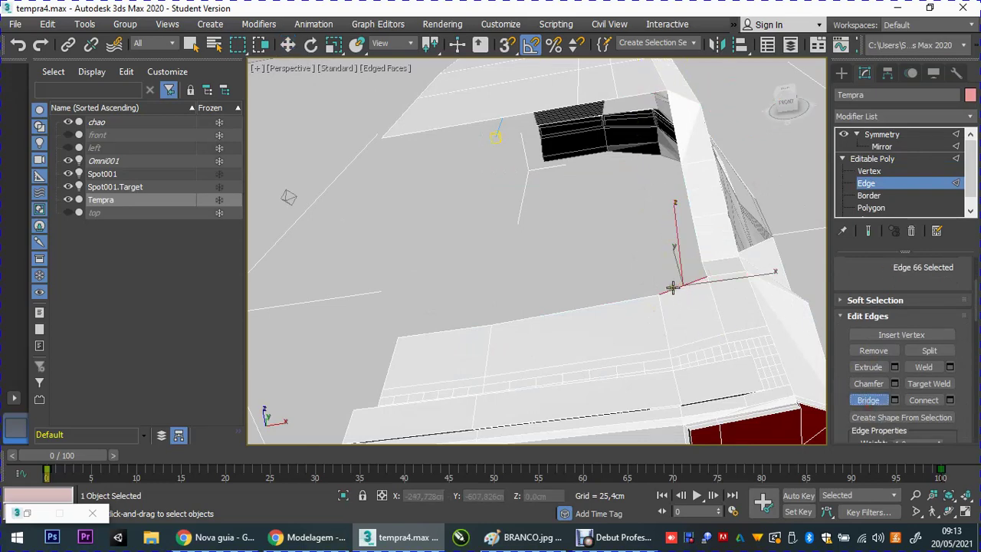
pyautogui.click(634, 95)
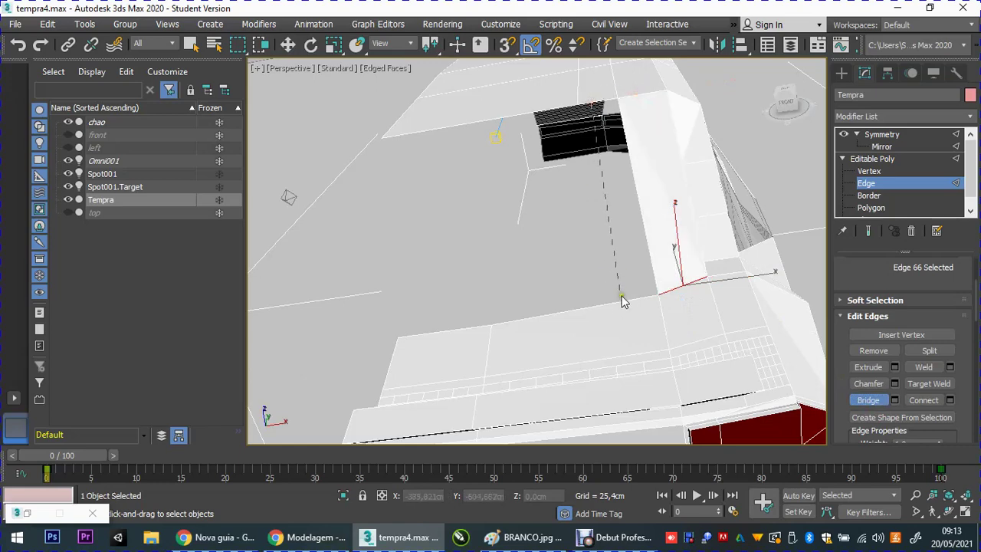
pyautogui.press('w')
# Bridge sill edge 72 to the top edge, filling the second black gap.
pyautogui.click(448, 129)
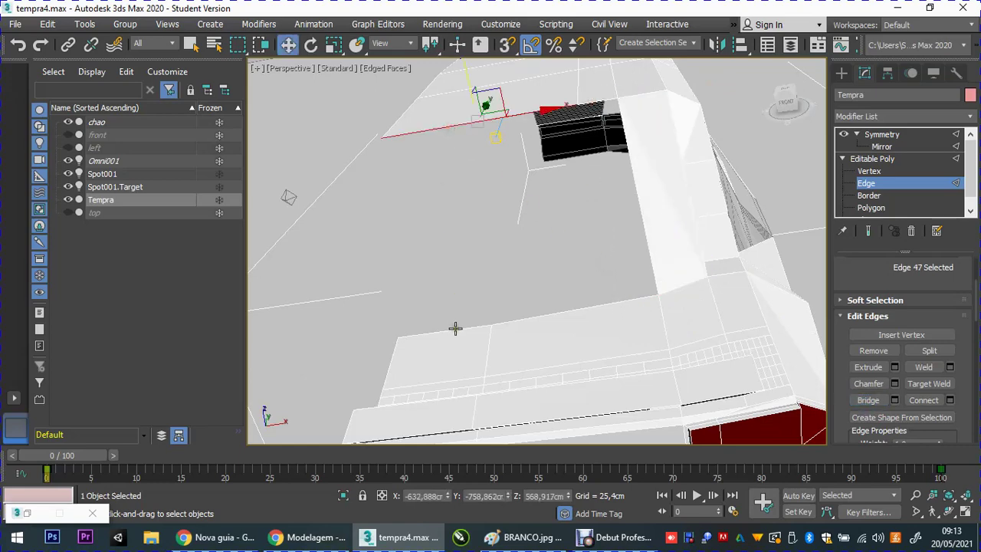
pyautogui.click(455, 328)
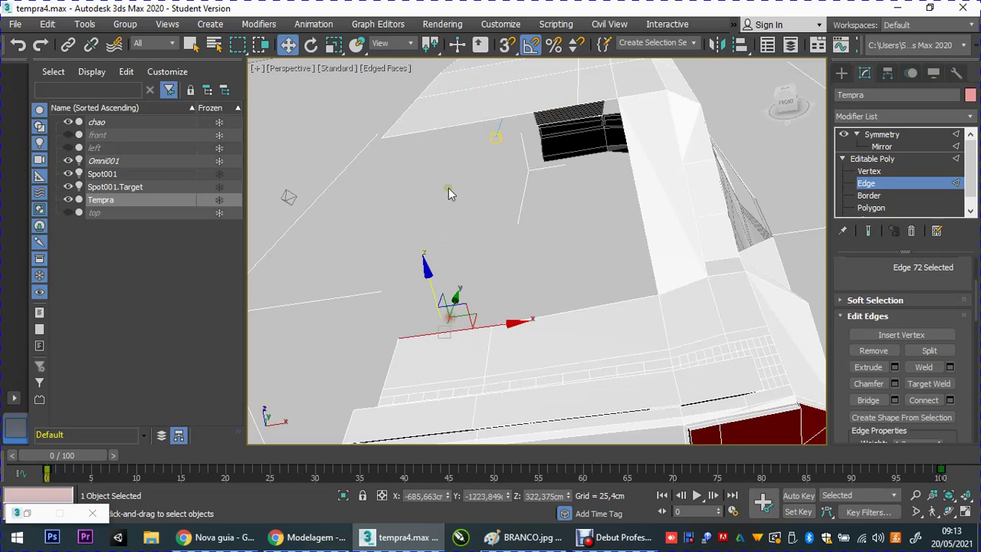
pyautogui.click(869, 399)
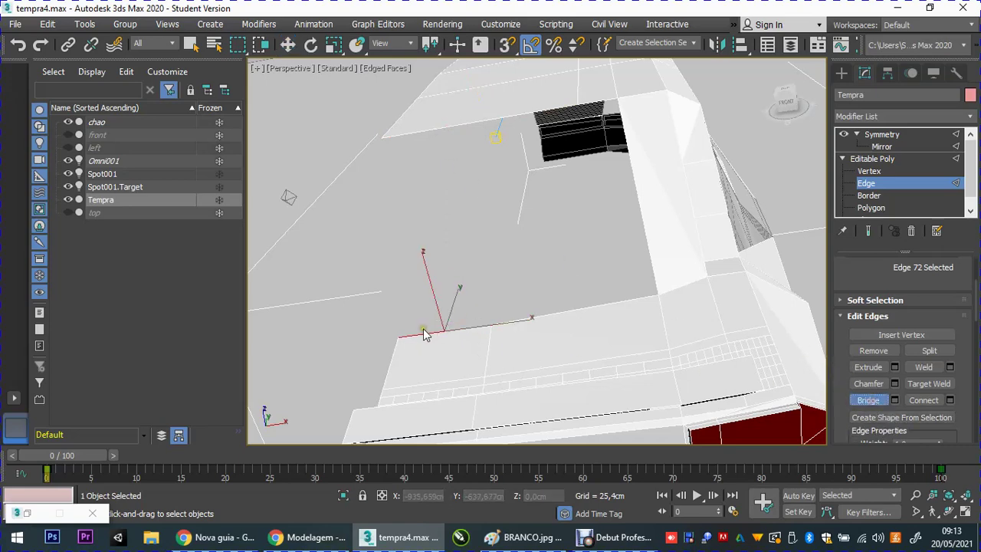
pyautogui.click(421, 133)
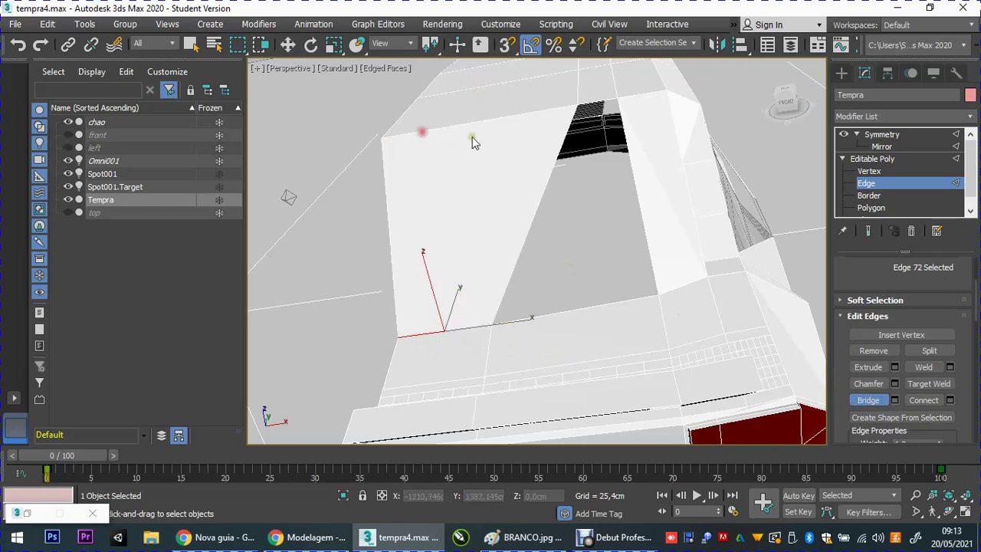
pyautogui.click(589, 306)
pyautogui.moveTo(692, 226)
pyautogui.keyDown('alt'); pyautogui.mouseDown(button='middle')
pyautogui.moveTo(600, 268)
pyautogui.moveTo(618, 276)
pyautogui.moveTo(488, 253)
pyautogui.moveTo(523, 281)
pyautogui.moveTo(578, 289)
pyautogui.mouseUp(button='middle'); pyautogui.keyUp('alt')
# Apply the black material to the Tempra body in the Material Editor.
pyautogui.press('m')
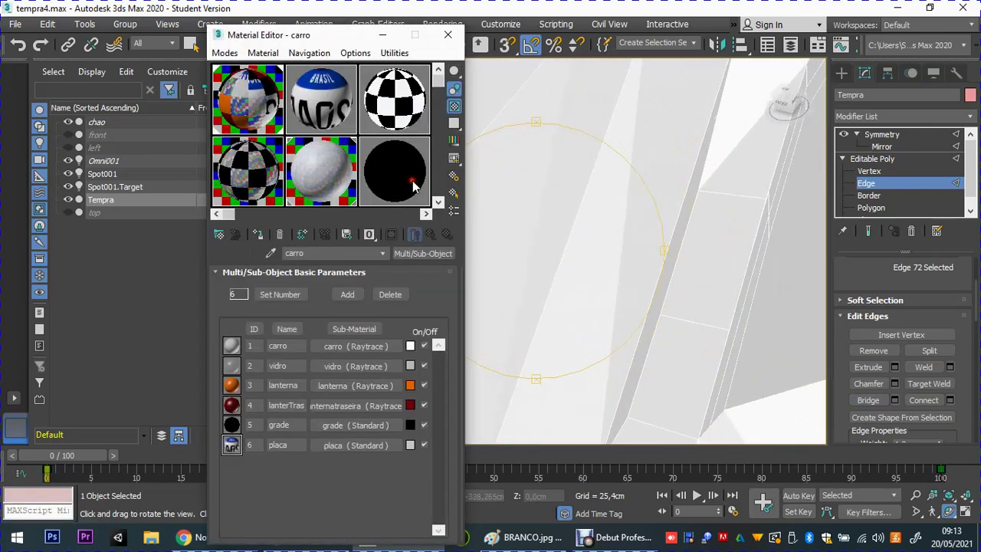
pyautogui.click(413, 186)
pyautogui.click(261, 234)
pyautogui.press('m')
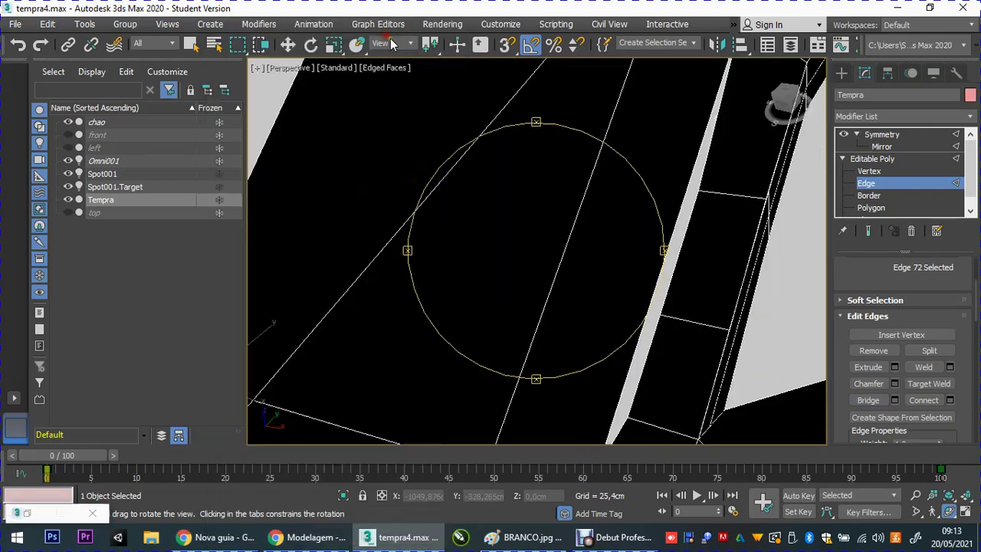
# At Vertex level, slide pillar vertices 37 and 39 left along X and raise vertex 37 slightly.
pyautogui.click(868, 171)
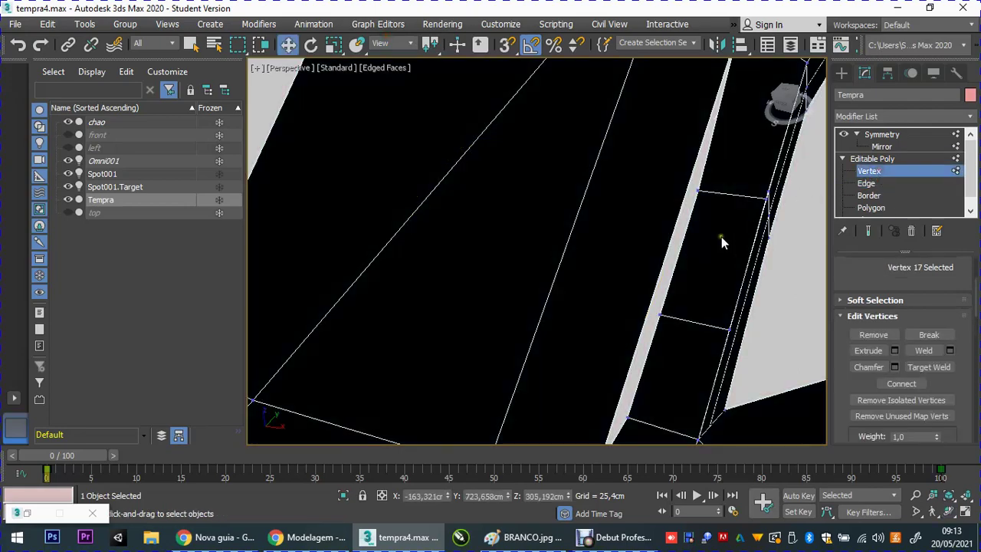
pyautogui.moveTo(721, 237)
pyautogui.mouseDown(button='middle')
pyautogui.moveTo(657, 307)
pyautogui.moveTo(665, 260)
pyautogui.moveTo(655, 335)
pyautogui.moveTo(667, 256)
pyautogui.moveTo(620, 329)
pyautogui.moveTo(630, 272)
pyautogui.moveTo(623, 305)
pyautogui.mouseUp(button='middle')
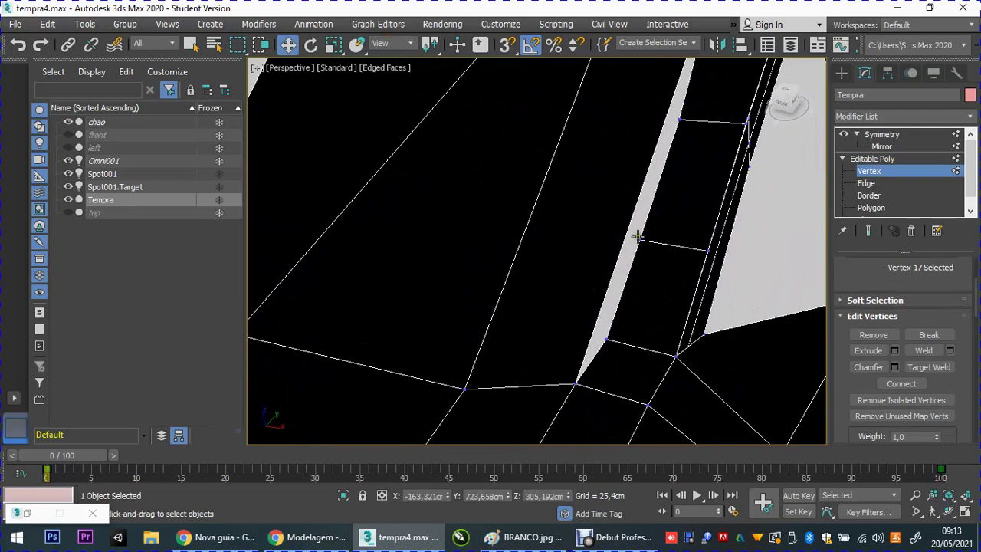
pyautogui.click(637, 237)
pyautogui.scroll(2, 632, 236)
pyautogui.moveTo(707, 251); pyautogui.dragTo(669, 257)
pyautogui.click(586, 390)
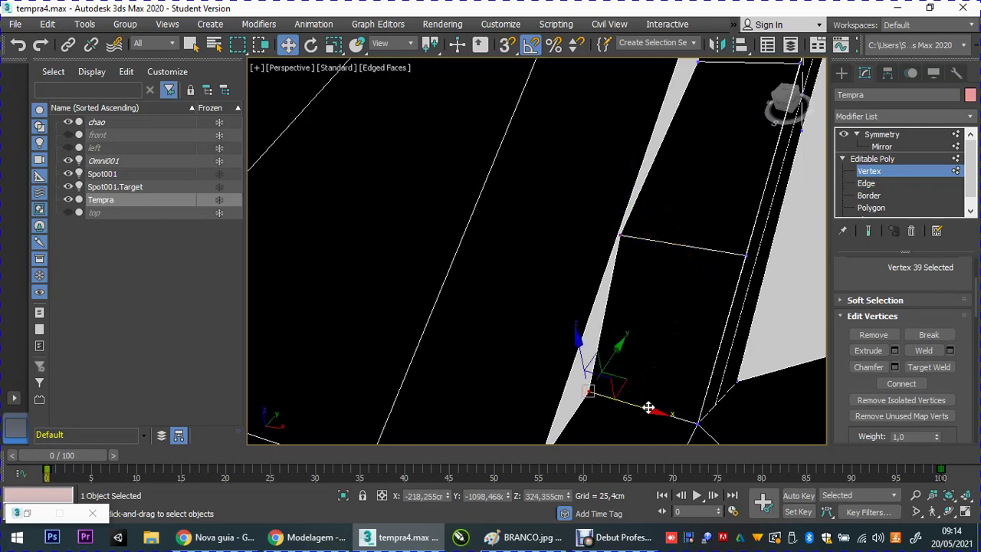
pyautogui.moveTo(648, 407); pyautogui.dragTo(622, 411)
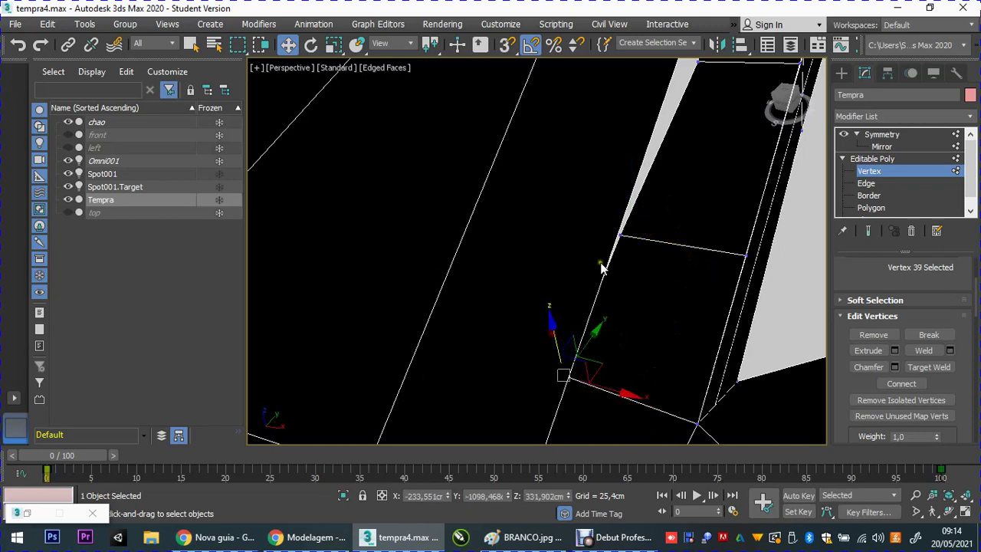
pyautogui.click(621, 234)
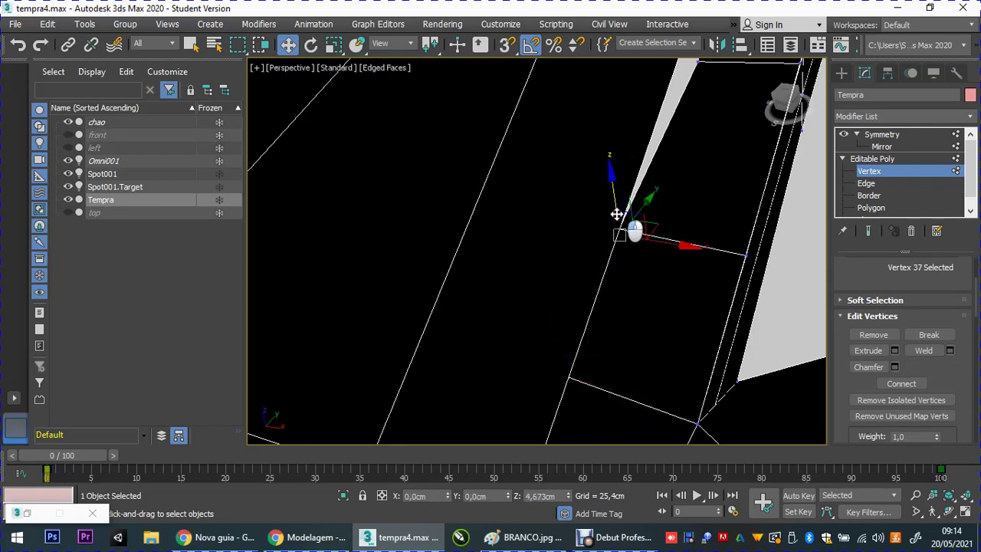
pyautogui.moveTo(620, 221); pyautogui.dragTo(619, 230)
# Nudge vertex 37 along X and reposition vertex 39 to collapse the grey sliver.
pyautogui.keyDown('alt'); pyautogui.moveTo(623, 251); pyautogui.dragTo(574, 253, button='middle'); pyautogui.keyUp('alt')
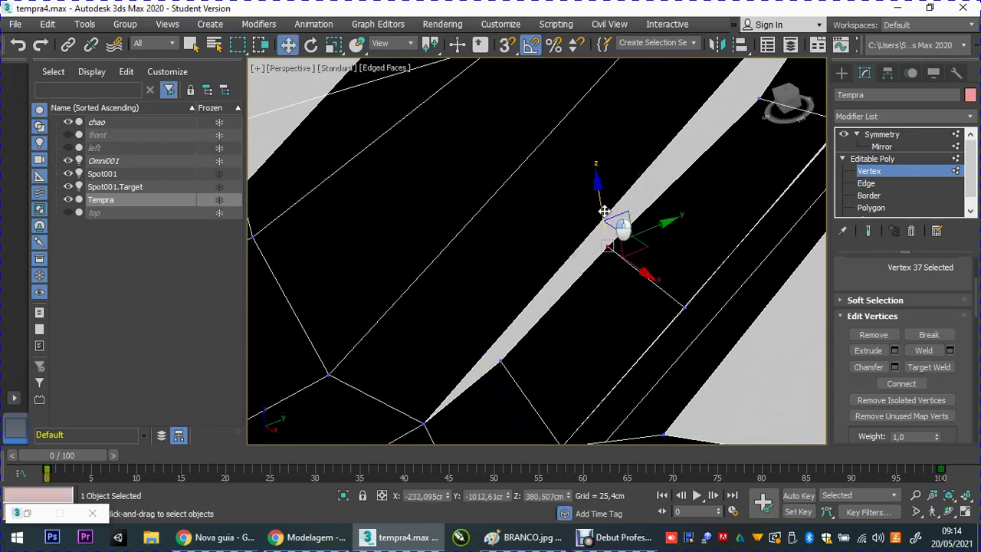
pyautogui.moveTo(604, 211); pyautogui.dragTo(577, 170)
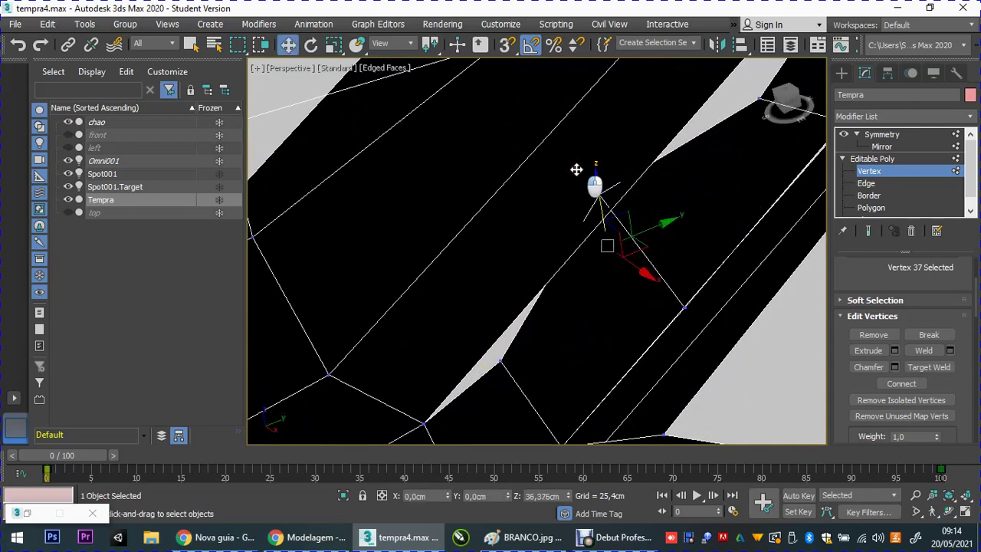
pyautogui.rightClick(577, 169)
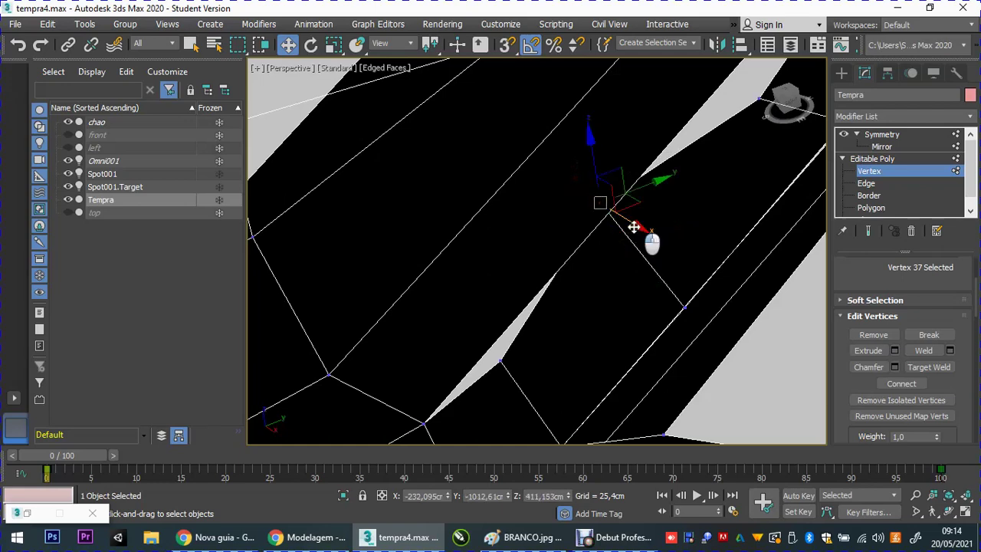
pyautogui.moveTo(633, 227); pyautogui.dragTo(602, 181)
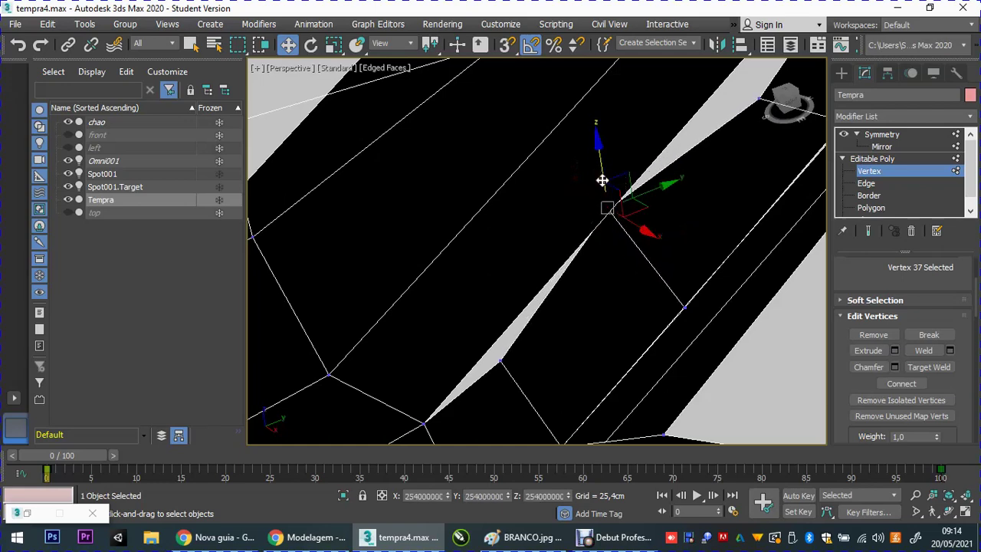
pyautogui.click(500, 366)
pyautogui.moveTo(524, 395); pyautogui.dragTo(460, 283)
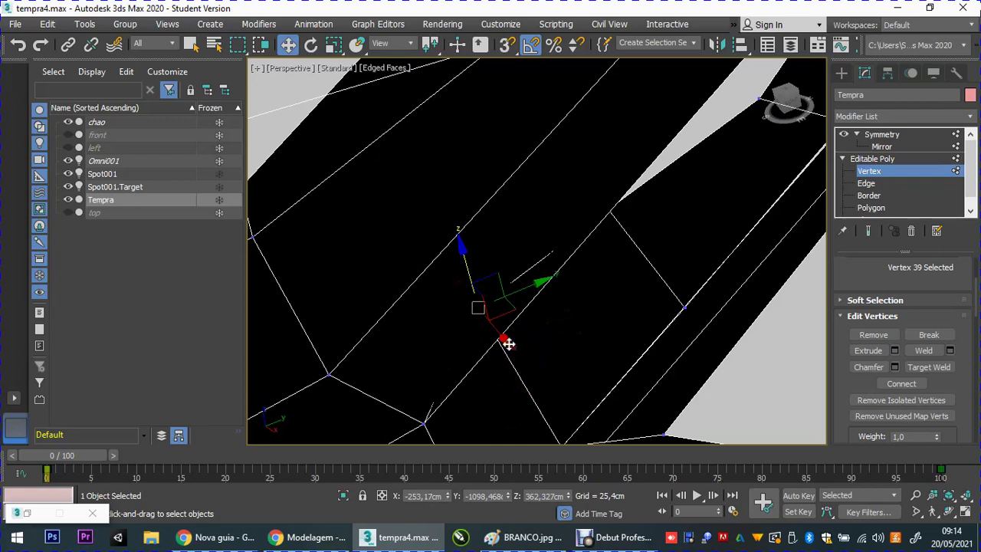
pyautogui.moveTo(508, 344); pyautogui.dragTo(528, 368)
# Move vertex 35 along X and lower it to close the grey face near the window.
pyautogui.moveTo(528, 368)
pyautogui.mouseDown(button='middle')
pyautogui.moveTo(537, 348)
pyautogui.moveTo(563, 360)
pyautogui.mouseUp(button='middle')
pyautogui.click(639, 236)
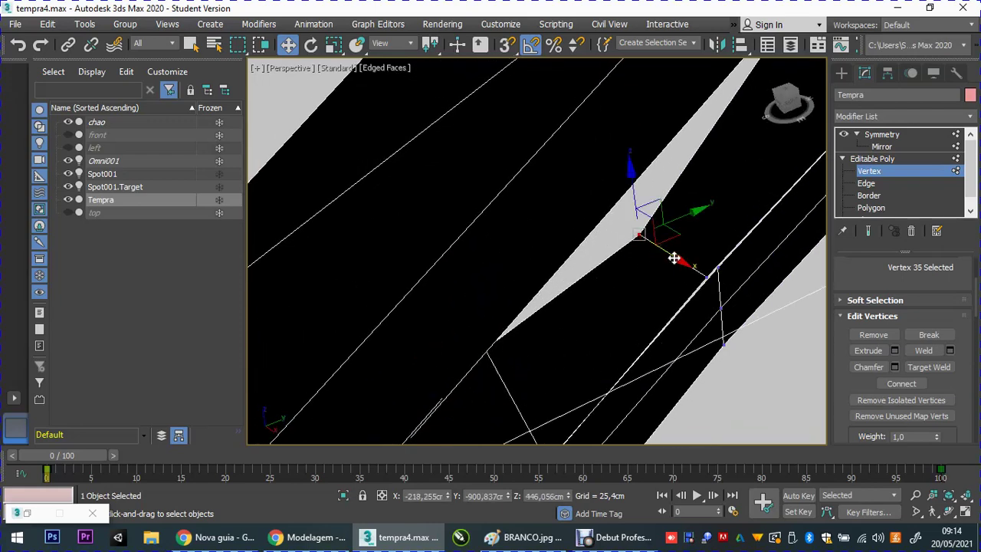
pyautogui.moveTo(674, 258)
pyautogui.mouseDown()
pyautogui.moveTo(624, 245)
pyautogui.moveTo(587, 128)
pyautogui.moveTo(584, 81)
pyautogui.mouseUp()
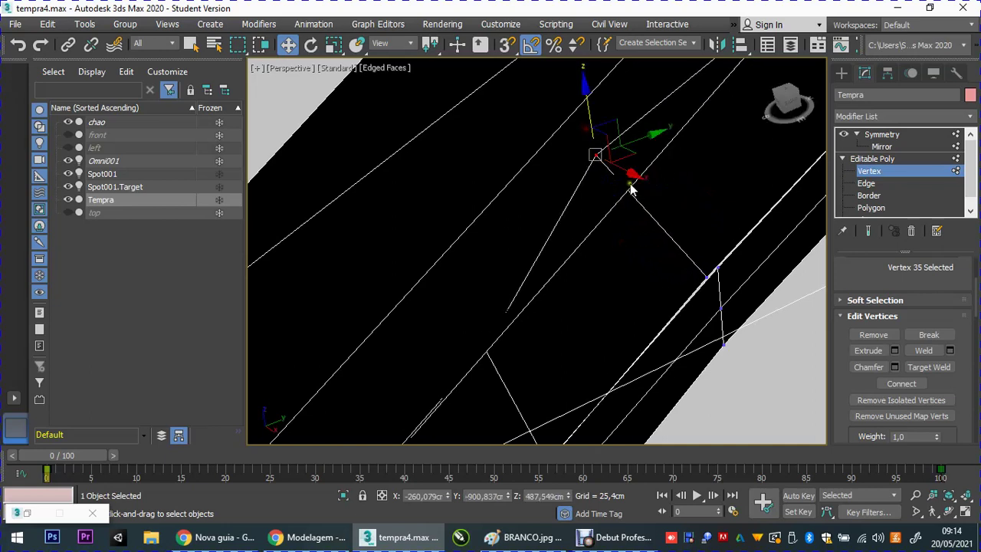
pyautogui.moveTo(631, 173)
pyautogui.mouseDown()
pyautogui.moveTo(665, 197)
pyautogui.moveTo(642, 169)
pyautogui.mouseUp()
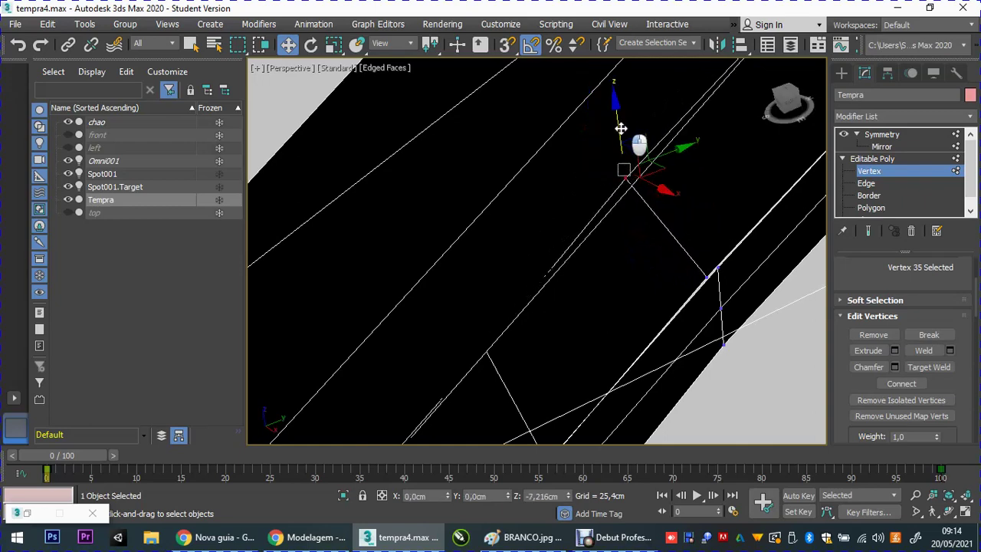
pyautogui.moveTo(621, 129); pyautogui.dragTo(619, 144)
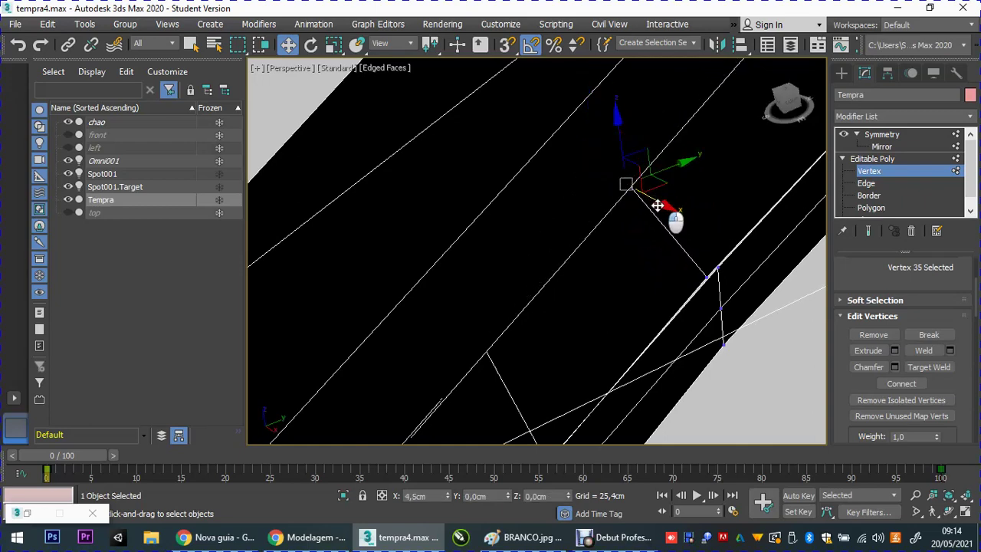
pyautogui.moveTo(655, 203); pyautogui.dragTo(650, 213)
pyautogui.scroll(-2, 650, 213)
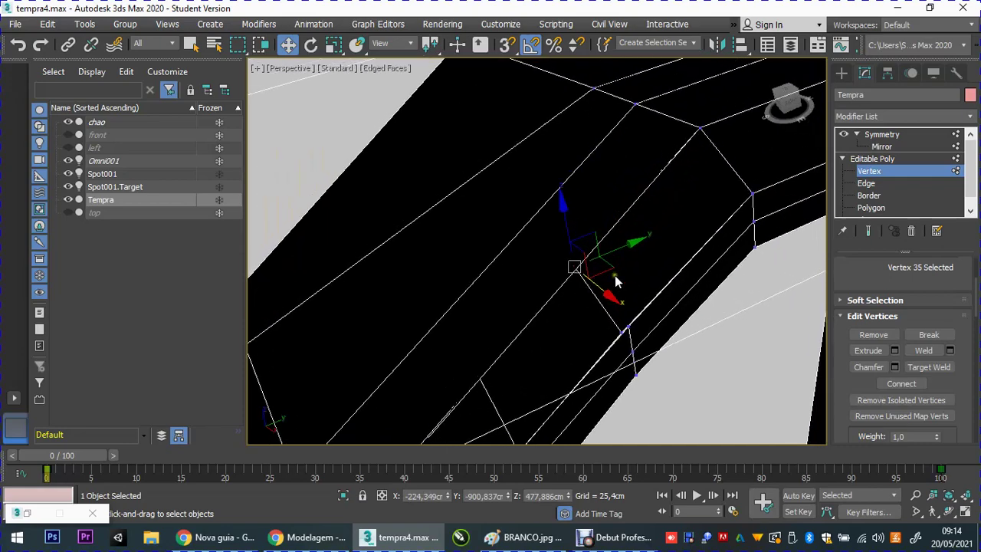
pyautogui.scroll(-2, 614, 276)
# Return to the Symmetry modifier to view the full mirrored body and inspect the pillars.
pyautogui.click(881, 135)
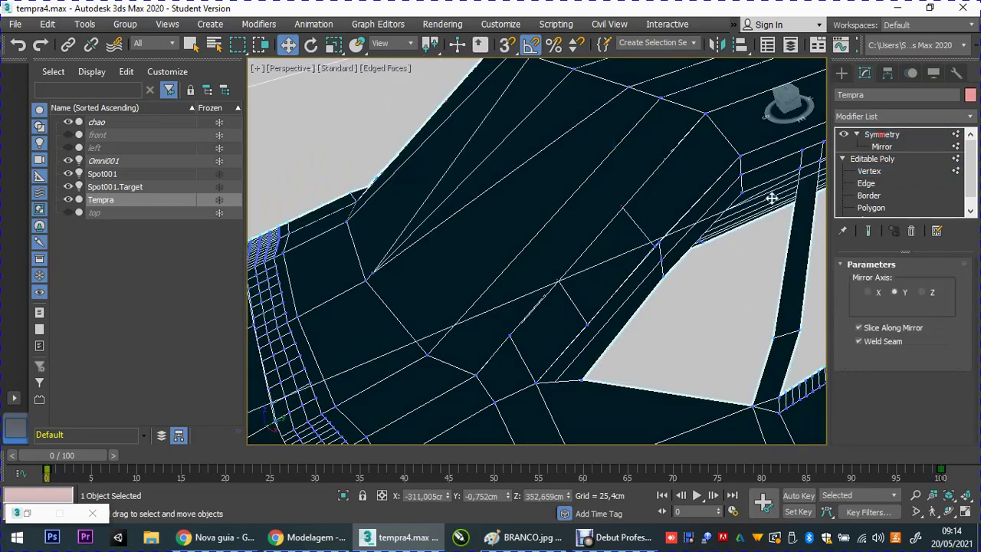
pyautogui.moveTo(679, 273); pyautogui.dragTo(604, 270, button='middle')
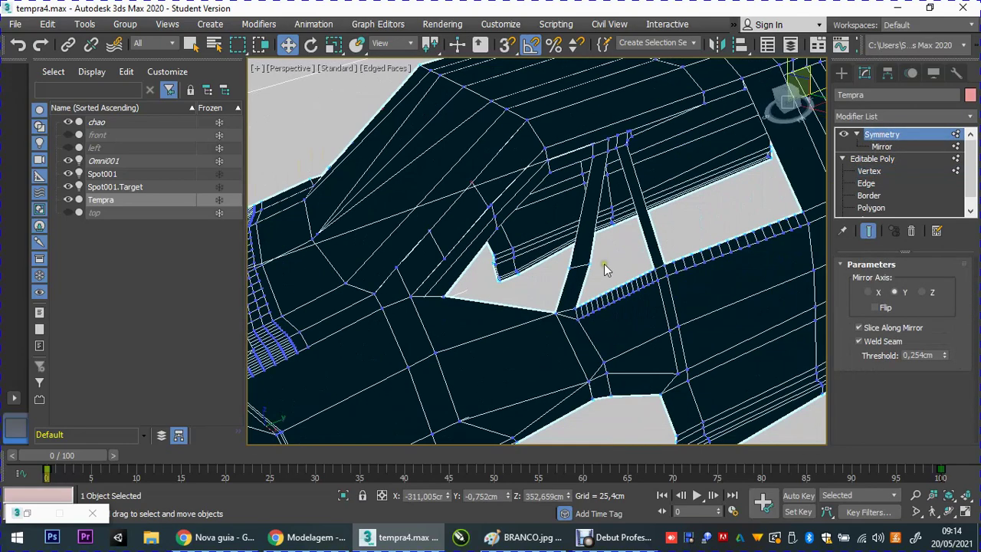
pyautogui.keyDown('alt'); pyautogui.moveTo(548, 283); pyautogui.dragTo(548, 280, button='middle'); pyautogui.keyUp('alt')
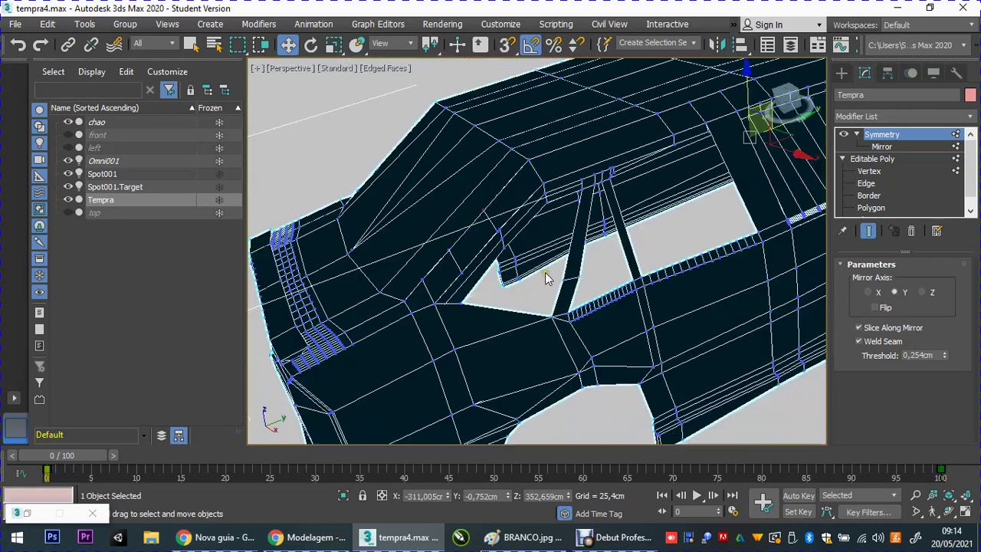